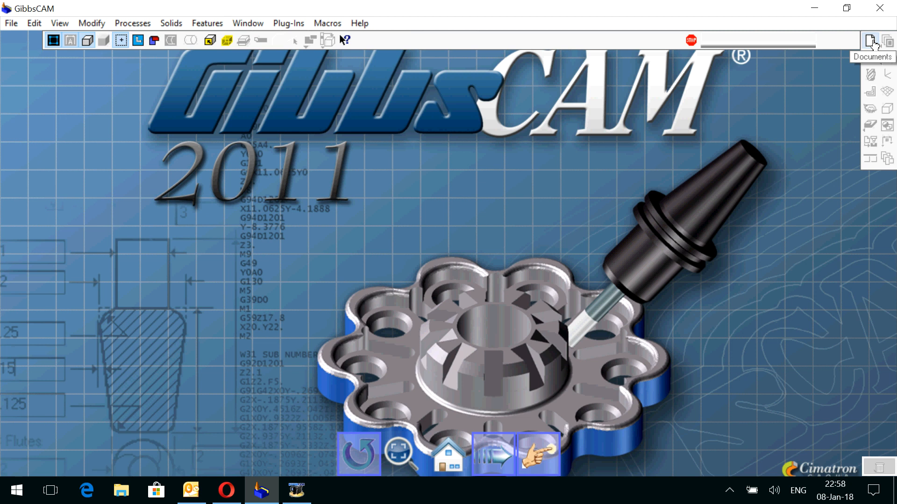
Open the document settings and select the Mazak Integrex i-150 Matrix [1T1S+Vice] as the machine.
{"action": "left_click", "coordinate": [871, 42]}
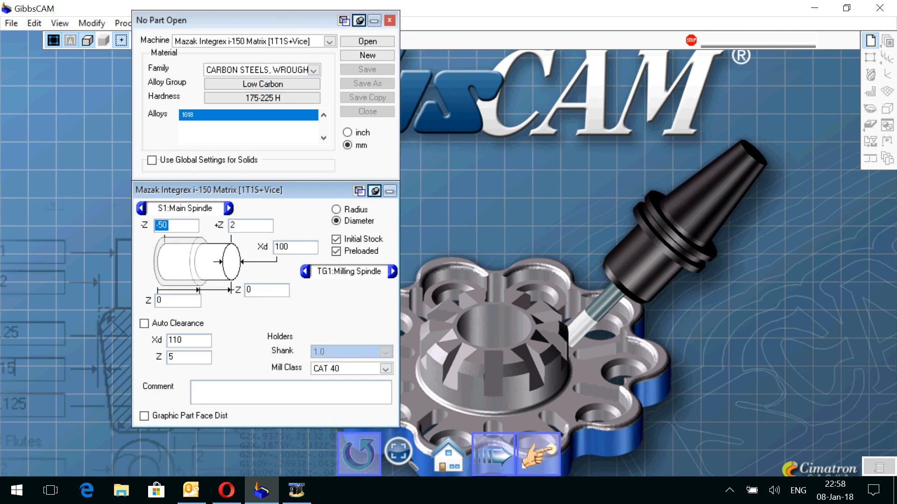
{"action": "left_click_drag", "start_coordinate": [250, 15], "coordinate": [401, 18]}
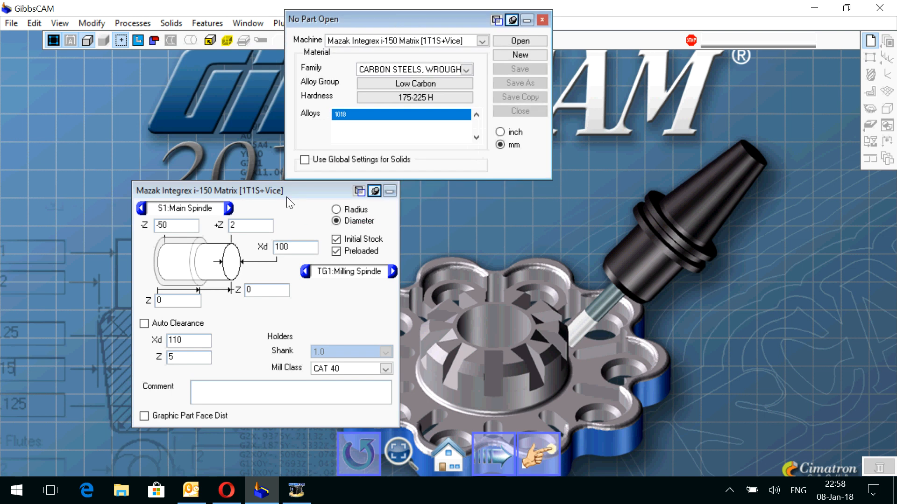
{"action": "left_click_drag", "start_coordinate": [287, 197], "coordinate": [439, 195]}
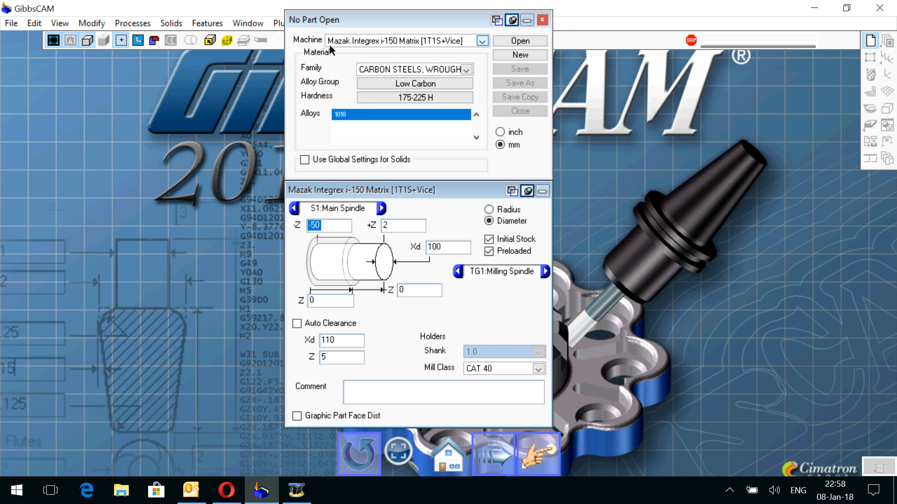
{"action": "left_click", "coordinate": [482, 45]}
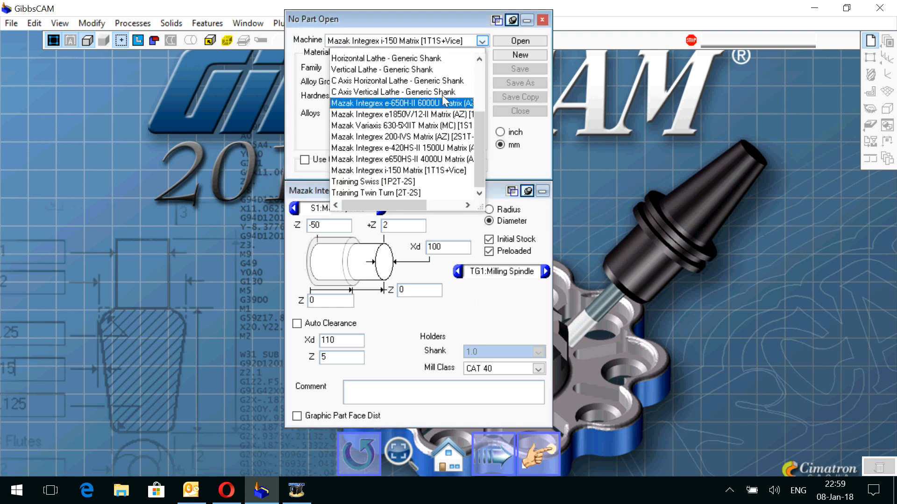
{"action": "scroll", "coordinate": [435, 126], "scroll_direction": "up", "scroll_amount": 3}
{"action": "scroll", "coordinate": [388, 58], "scroll_direction": "down", "scroll_amount": 3}
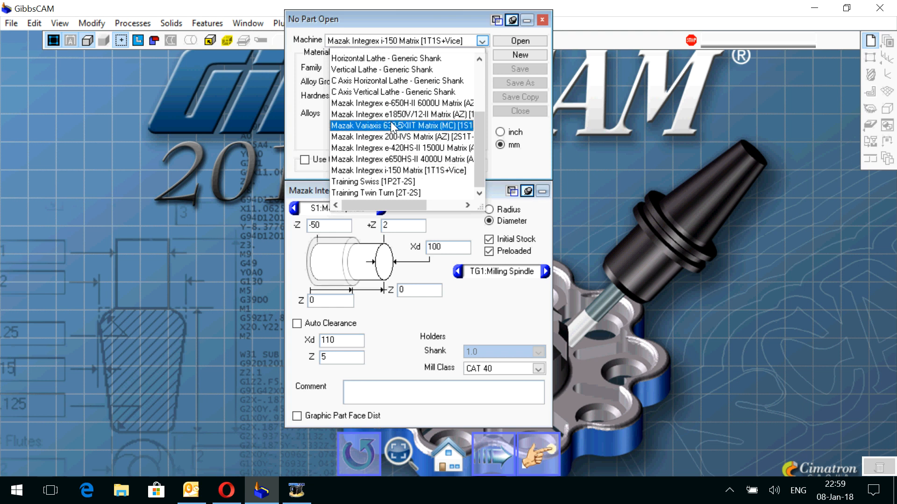
{"action": "left_click", "coordinate": [396, 168]}
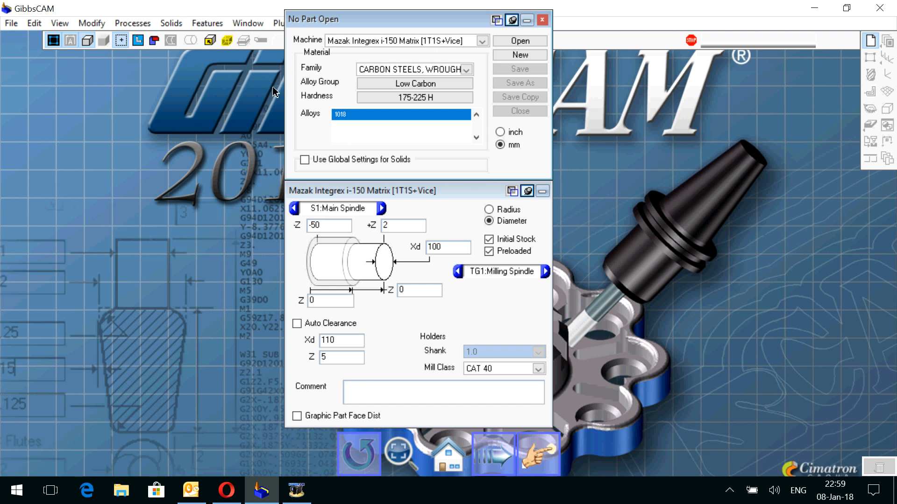
{"action": "left_click_drag", "start_coordinate": [327, 20], "coordinate": [130, 266]}
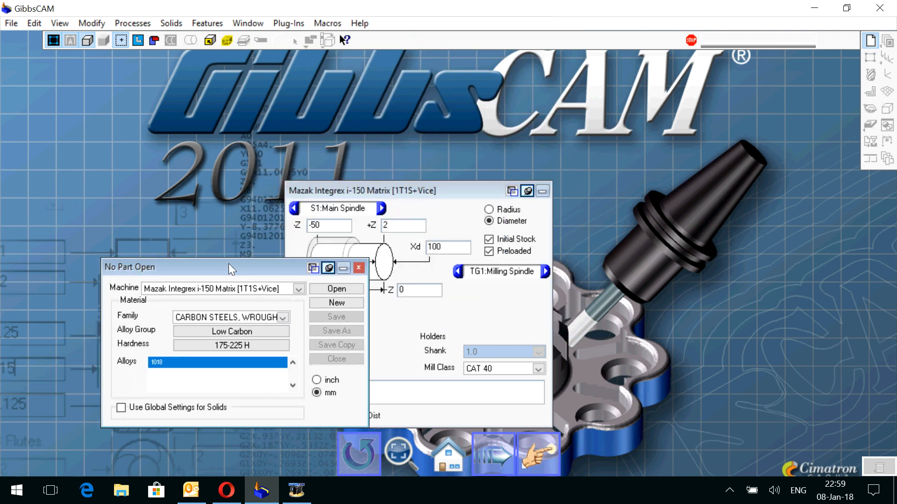
{"action": "left_click_drag", "start_coordinate": [228, 265], "coordinate": [411, 16]}
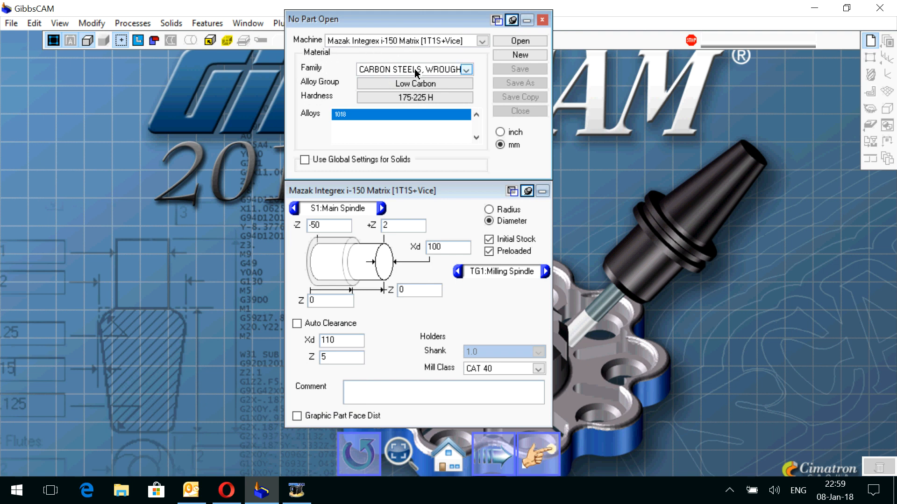
Look through the available material families for the part without changing the selection.
{"action": "left_click", "coordinate": [465, 71]}
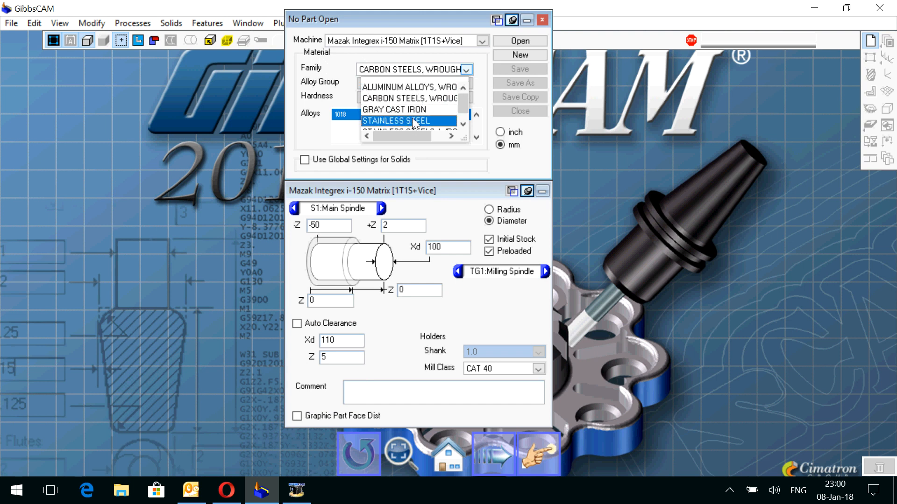
{"action": "scroll", "coordinate": [405, 121], "scroll_direction": "down", "scroll_amount": 1}
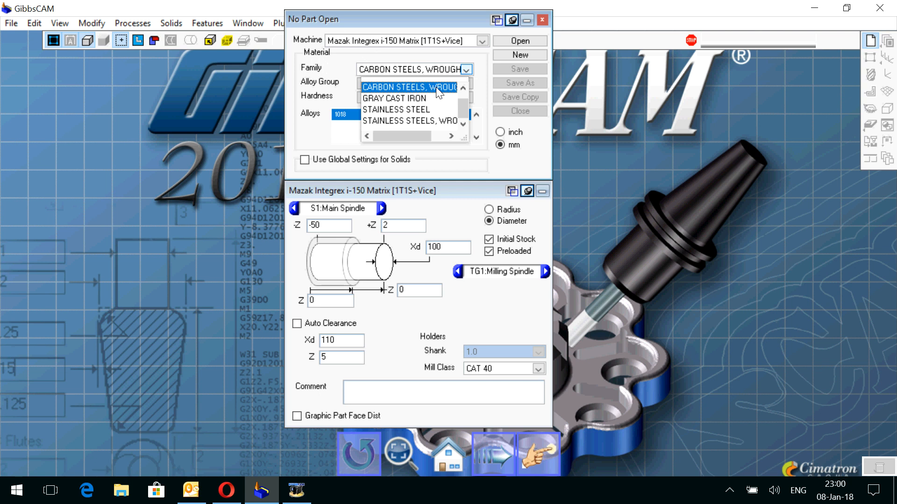
{"action": "left_click", "coordinate": [306, 142]}
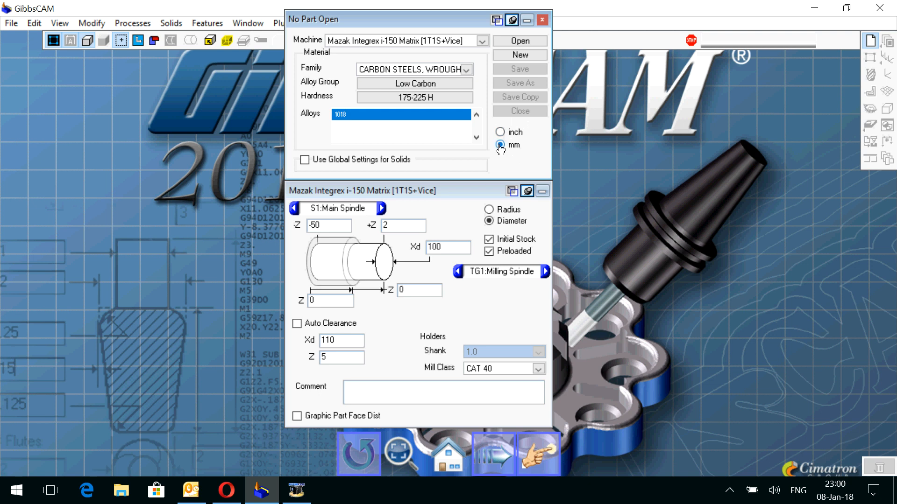
Try inch units and the global tolerance settings for solids, returning to millimetres with the global settings off.
{"action": "left_click", "coordinate": [515, 132]}
{"action": "left_click", "coordinate": [516, 145]}
{"action": "left_click", "coordinate": [305, 160]}
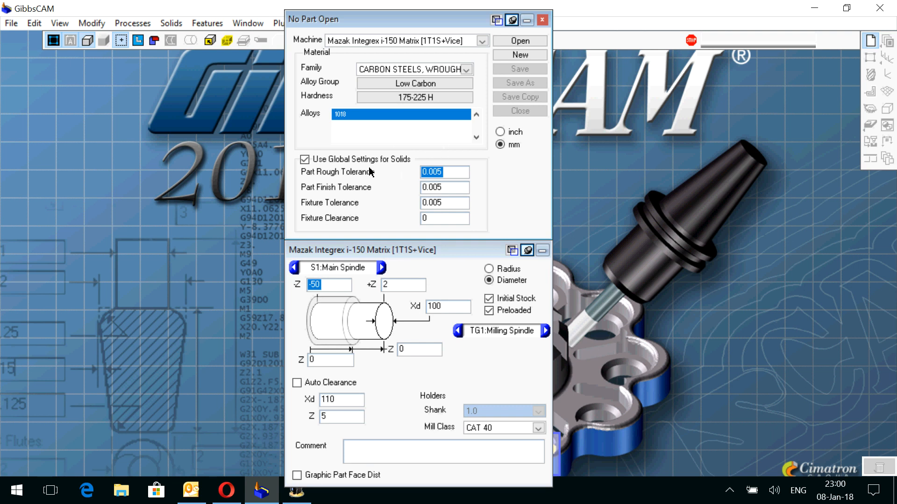
{"action": "left_click", "coordinate": [457, 171]}
{"action": "left_click", "coordinate": [326, 164]}
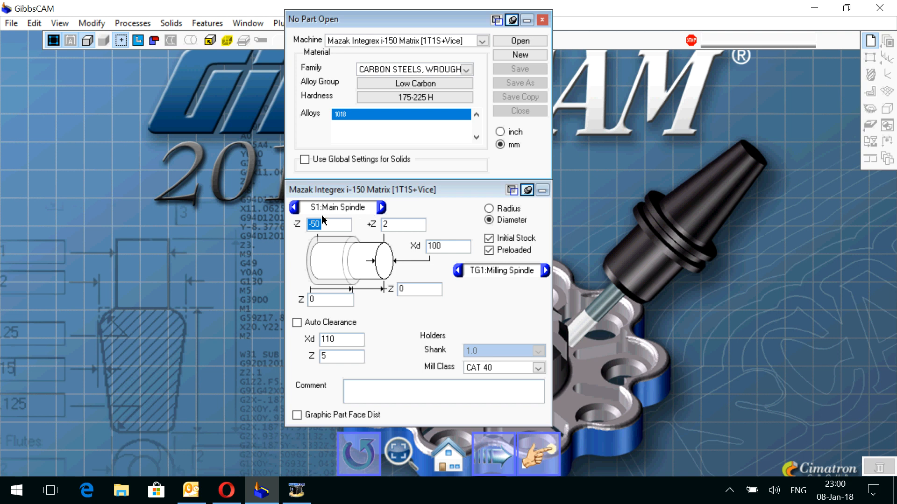
Check the Vice spindle's stock settings and the main spindle's radius and diameter options, ending on Diameter.
{"action": "left_click", "coordinate": [381, 207]}
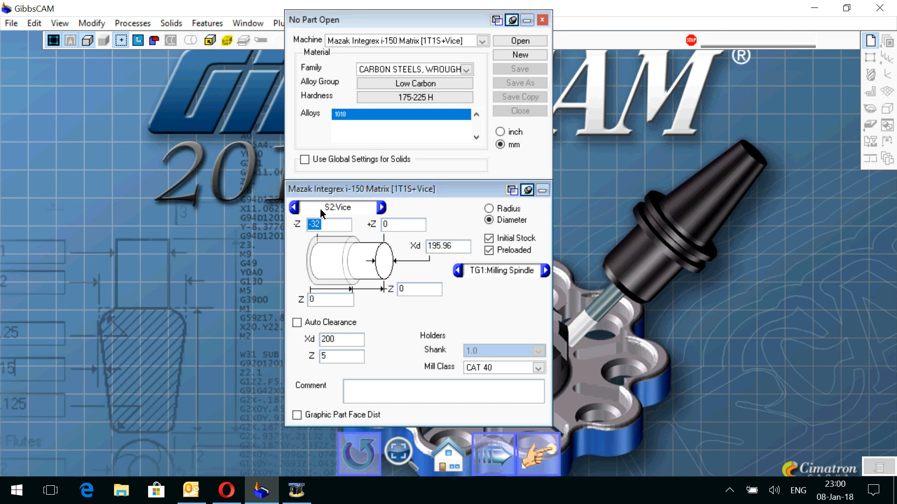
{"action": "left_click", "coordinate": [295, 207]}
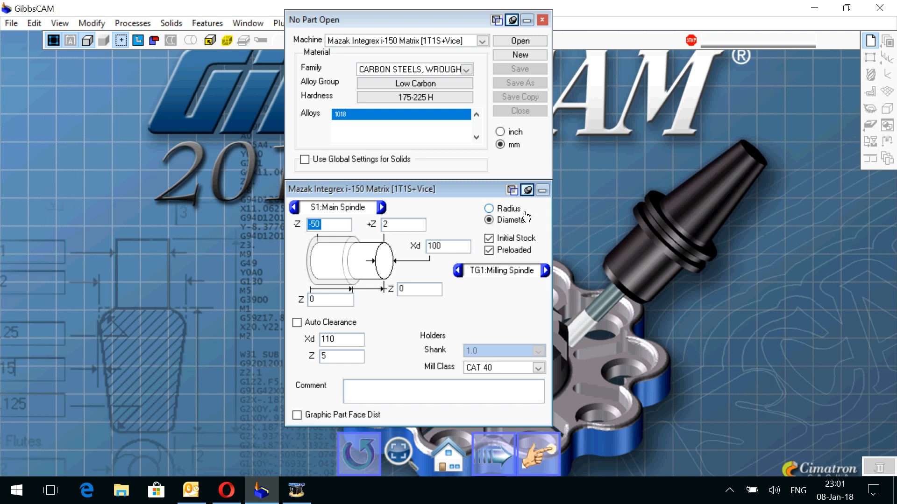
{"action": "left_click", "coordinate": [491, 208]}
{"action": "left_click", "coordinate": [493, 221]}
Examine the main spindle's stock dimensions: the Xd diameter, the +Z and -Z extents, and the Z offsets.
{"action": "left_click_drag", "start_coordinate": [454, 252], "coordinate": [379, 228]}
{"action": "left_click_drag", "start_coordinate": [450, 247], "coordinate": [427, 248]}
{"action": "left_click_drag", "start_coordinate": [394, 228], "coordinate": [377, 226]}
{"action": "left_click", "coordinate": [392, 228]}
{"action": "left_click_drag", "start_coordinate": [323, 225], "coordinate": [309, 225]}
{"action": "left_click", "coordinate": [328, 228]}
{"action": "left_click_drag", "start_coordinate": [423, 293], "coordinate": [401, 288]}
{"action": "key", "text": "Tab"}
{"action": "double_click", "coordinate": [410, 293]}
{"action": "double_click", "coordinate": [312, 299]}
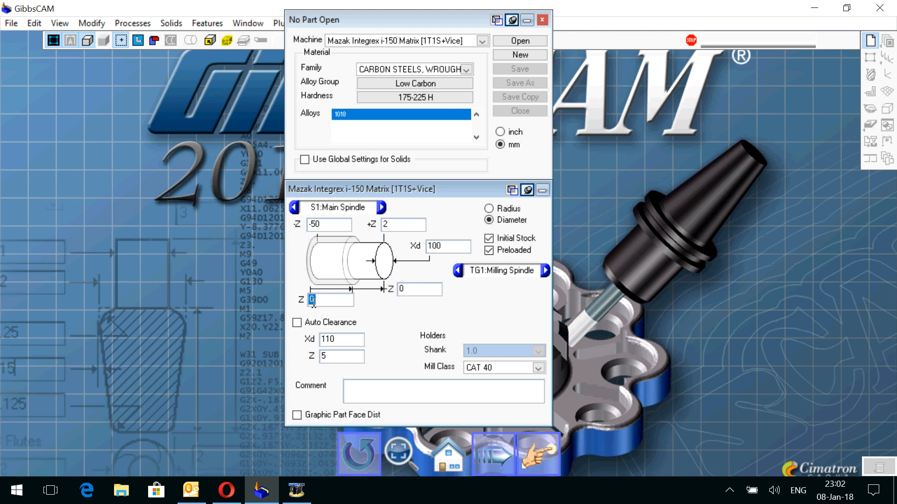
{"action": "double_click", "coordinate": [407, 292]}
Try Auto Clearance with a value of 5, and return to the manual Xd and Z clearances.
{"action": "left_click", "coordinate": [310, 327]}
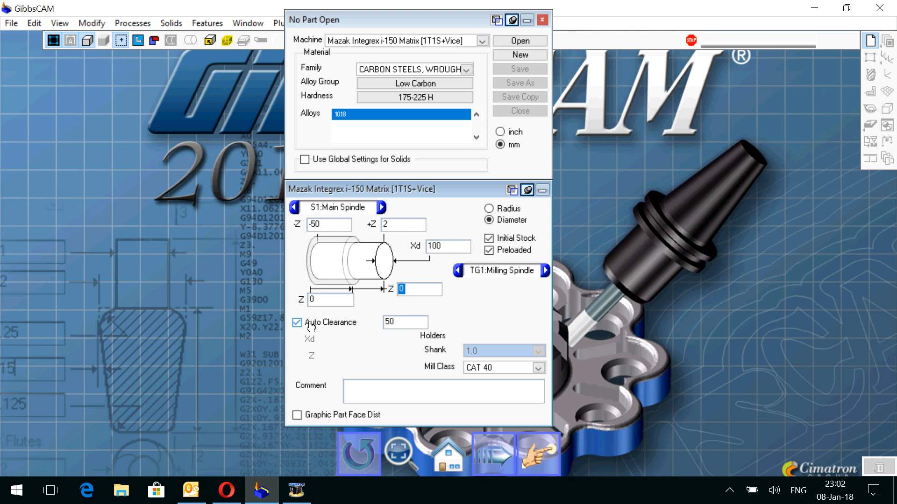
{"action": "double_click", "coordinate": [387, 322]}
{"action": "type", "text": "5"}
{"action": "double_click", "coordinate": [383, 323]}
{"action": "type", "text": "5"}
{"action": "left_click", "coordinate": [297, 324]}
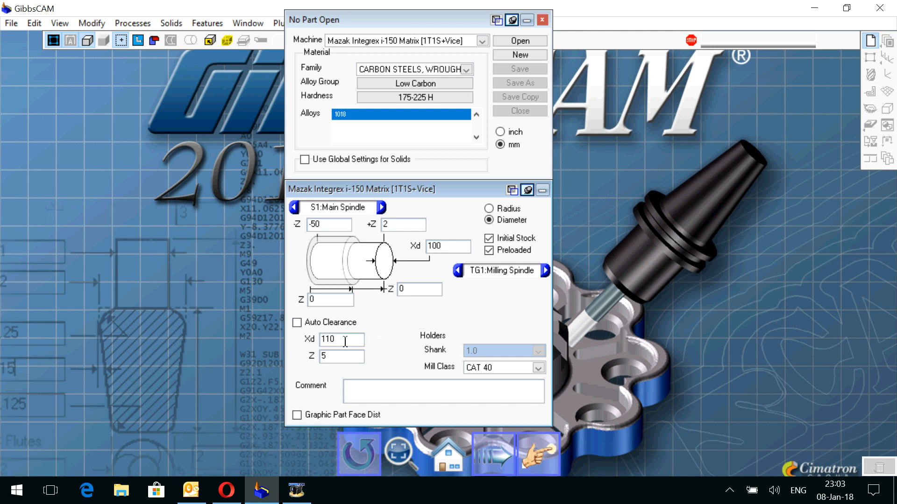
{"action": "left_click_drag", "start_coordinate": [348, 342], "coordinate": [324, 361]}
Set the mill holder class of the TG1 milling spindle to Capto C6.
{"action": "left_click", "coordinate": [538, 369]}
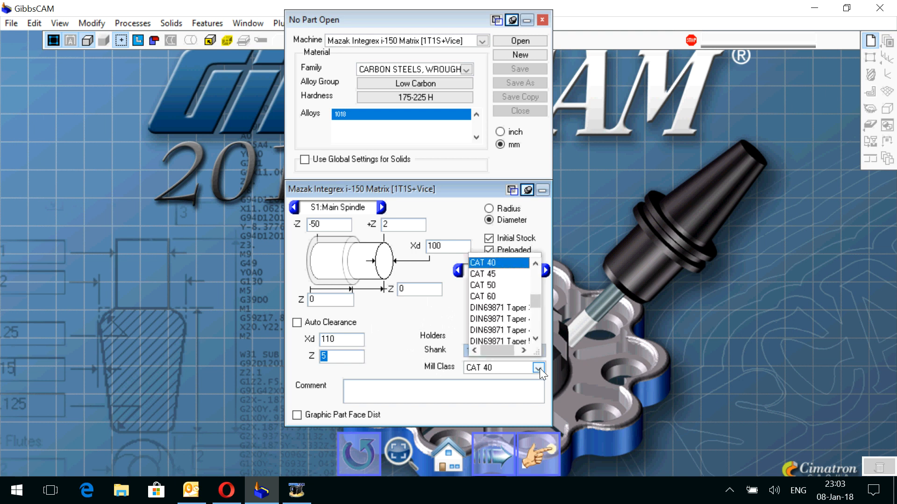
{"action": "scroll", "coordinate": [520, 345], "scroll_direction": "down", "scroll_amount": 2}
{"action": "scroll", "coordinate": [485, 329], "scroll_direction": "up", "scroll_amount": 5}
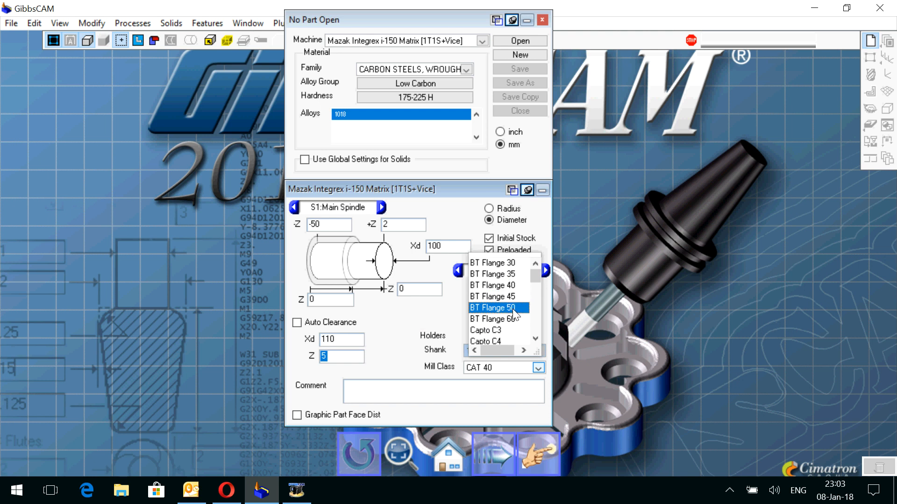
{"action": "scroll", "coordinate": [512, 309], "scroll_direction": "down", "scroll_amount": 2}
{"action": "scroll", "coordinate": [504, 311], "scroll_direction": "down", "scroll_amount": 4}
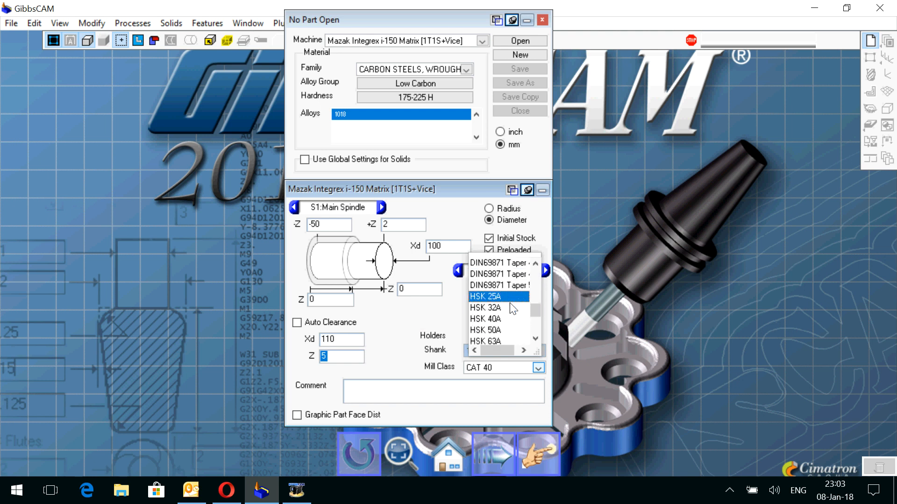
{"action": "scroll", "coordinate": [506, 281], "scroll_direction": "down", "scroll_amount": 3}
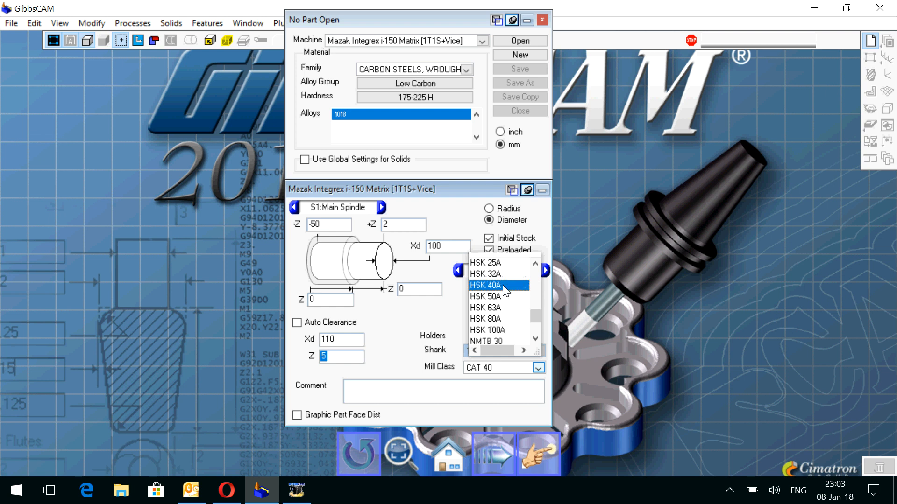
{"action": "scroll", "coordinate": [500, 307], "scroll_direction": "up", "scroll_amount": 8}
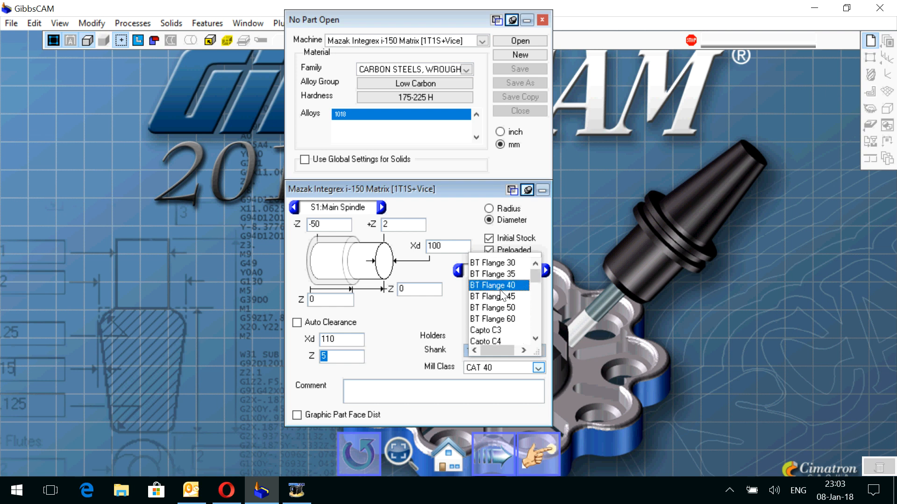
{"action": "scroll", "coordinate": [499, 292], "scroll_direction": "down", "scroll_amount": 2}
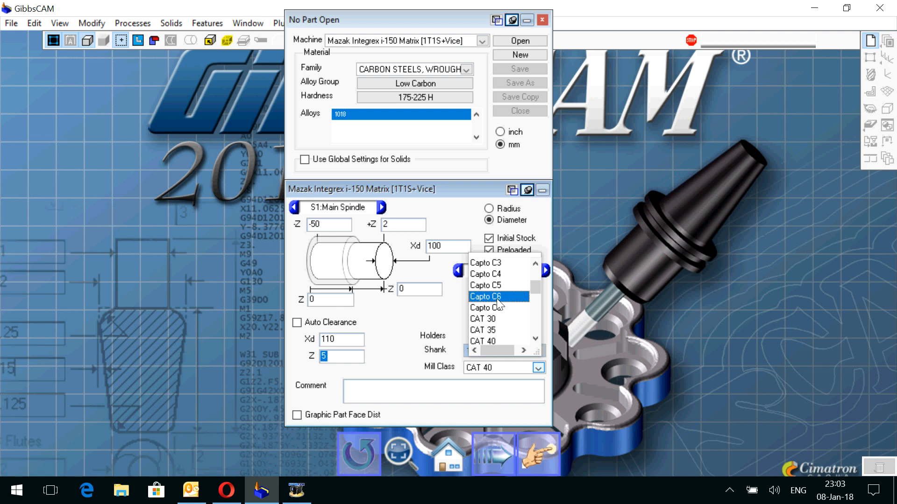
{"action": "left_click", "coordinate": [497, 297]}
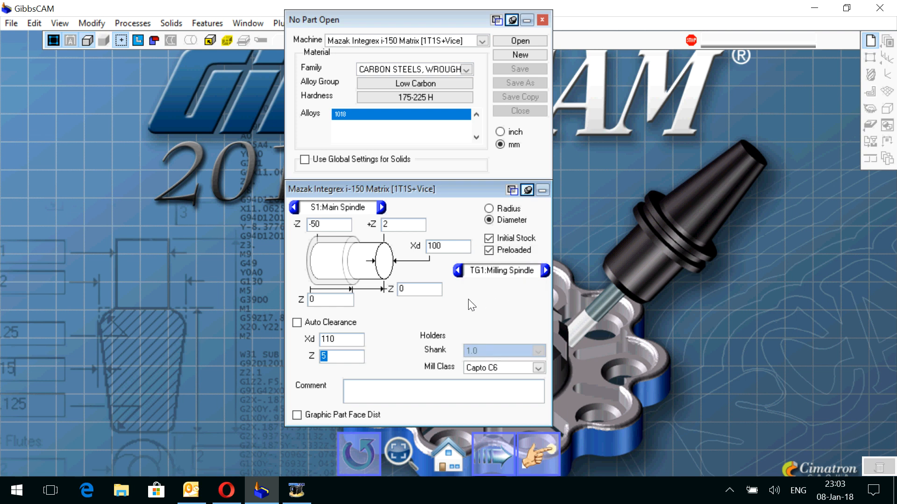
{"action": "left_click", "coordinate": [343, 397]}
Create a new part file named lesson1 on the Desktop and close the document settings.
{"action": "left_click", "coordinate": [543, 21]}
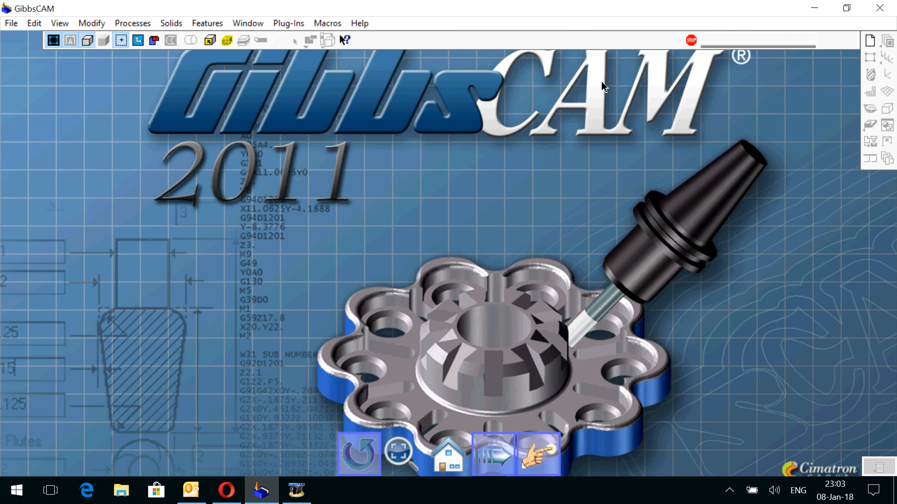
{"action": "left_click", "coordinate": [888, 39]}
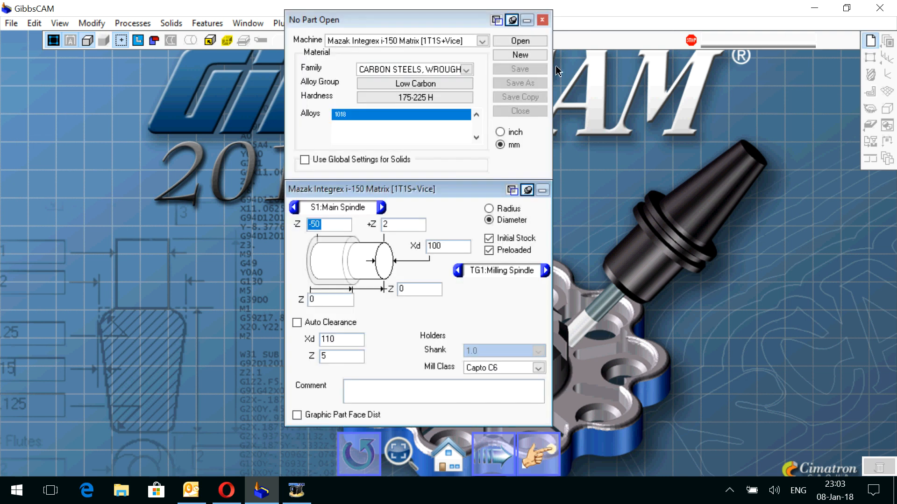
{"action": "left_click", "coordinate": [513, 56]}
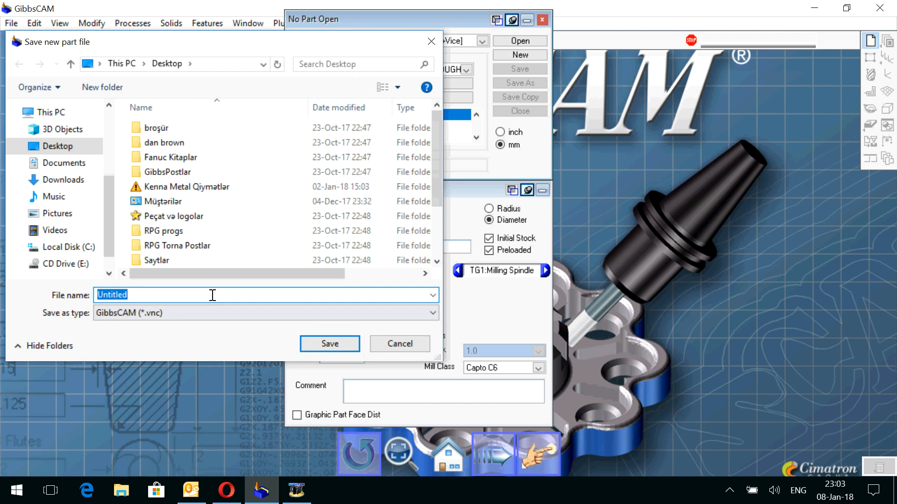
{"action": "type", "text": "lesson1"}
{"action": "key", "text": "Return"}
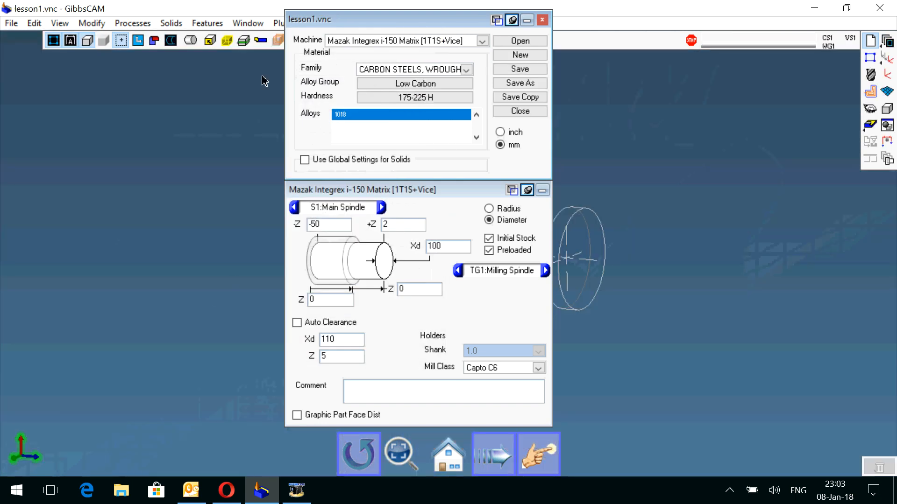
{"action": "left_click", "coordinate": [543, 23]}
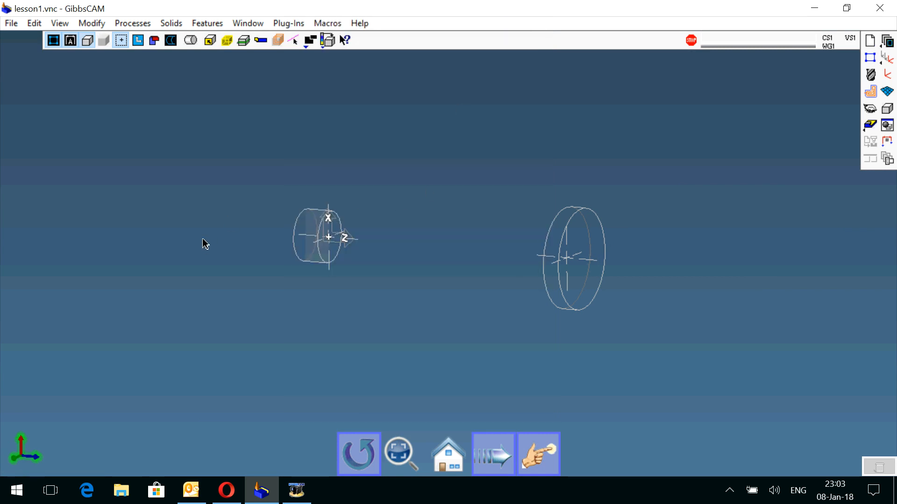
Hide the Vice spindle in the spindle list so that only the main spindle's stock is displayed.
{"action": "left_click_drag", "start_coordinate": [204, 244], "coordinate": [251, 357]}
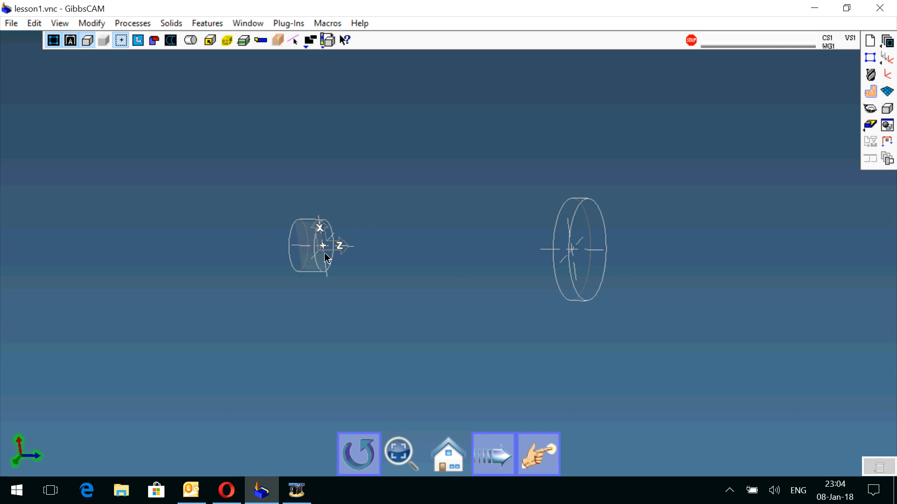
{"action": "left_click", "coordinate": [887, 160]}
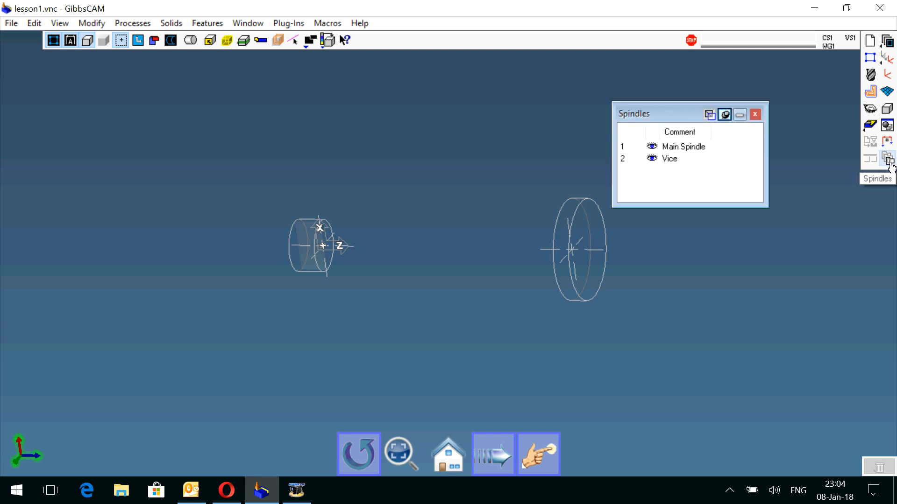
{"action": "left_click", "coordinate": [652, 159]}
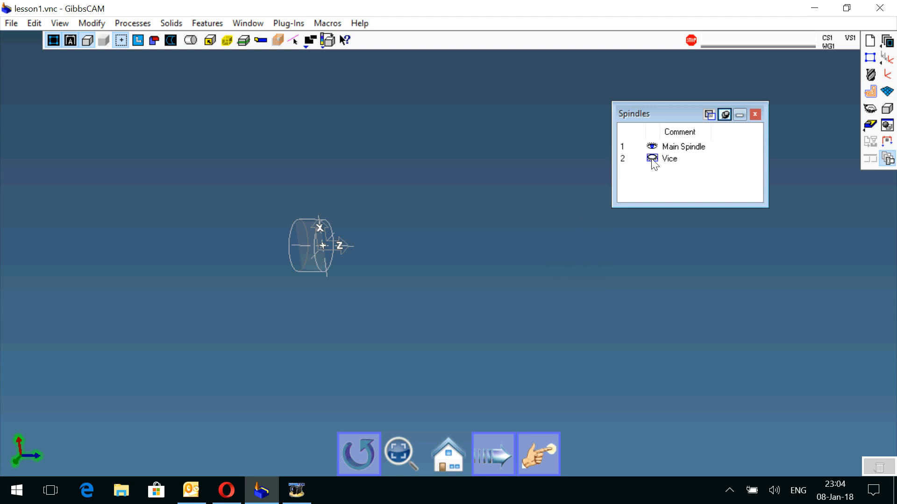
{"action": "left_click", "coordinate": [756, 117]}
{"action": "left_click_drag", "start_coordinate": [461, 262], "coordinate": [392, 234]}
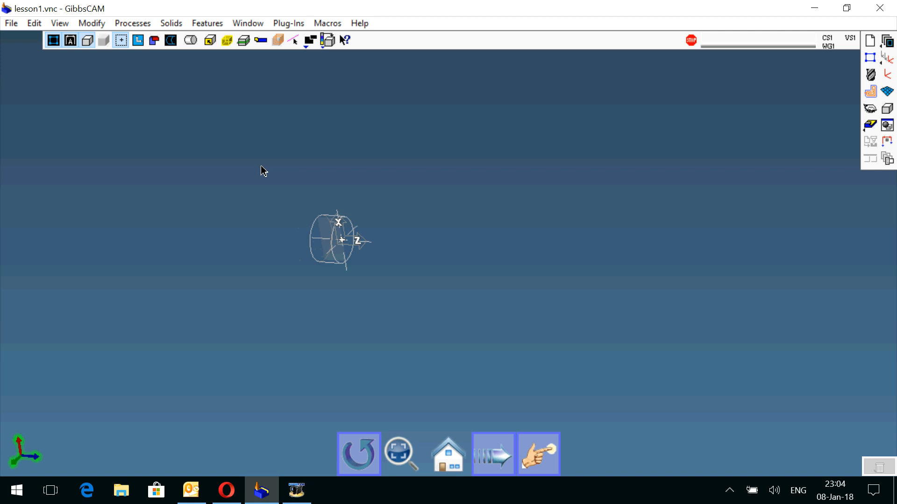
{"action": "left_click_drag", "start_coordinate": [263, 169], "coordinate": [413, 313]}
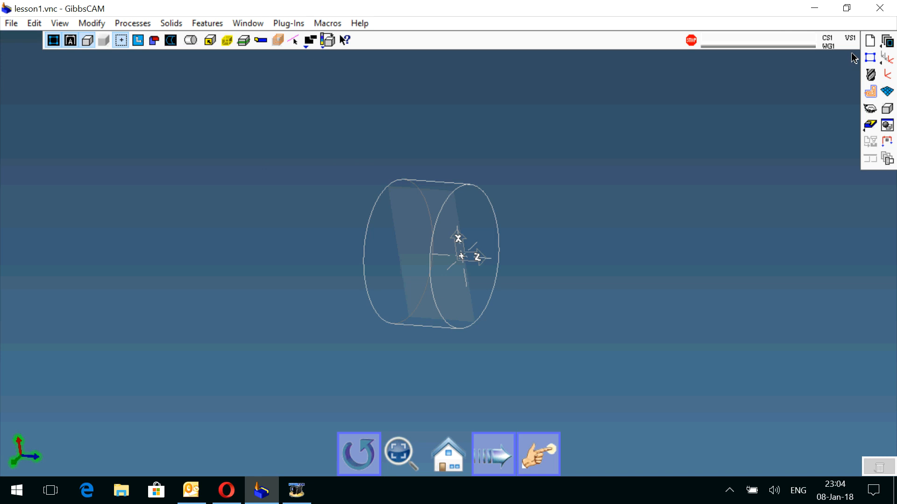
Open the workgroup list, examine its entries and close it.
{"action": "left_click", "coordinate": [887, 41]}
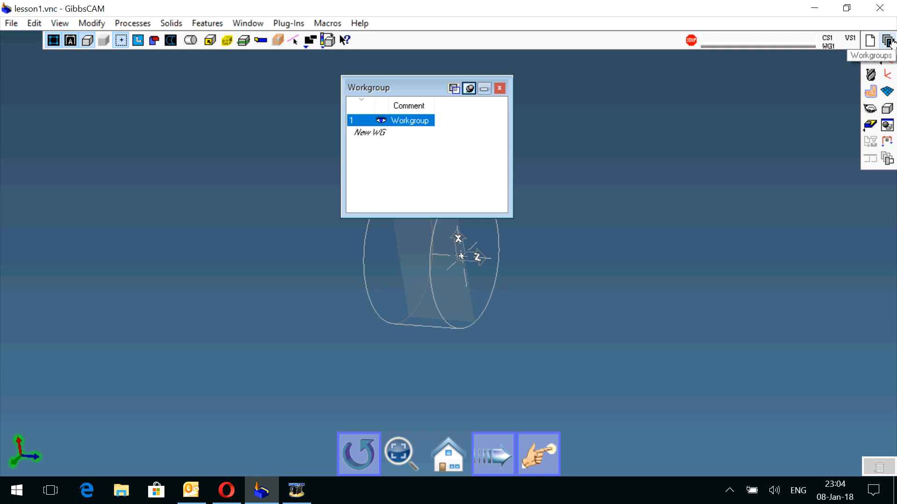
{"action": "left_click_drag", "start_coordinate": [441, 90], "coordinate": [257, 83]}
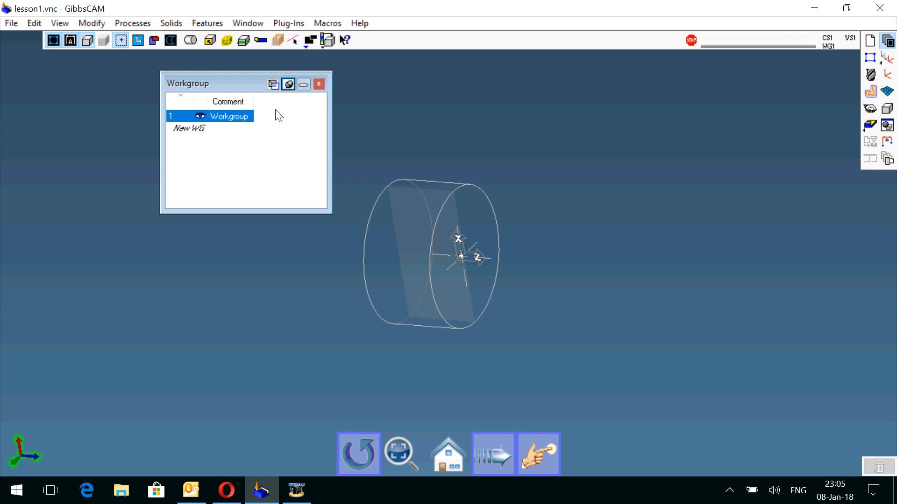
{"action": "left_click", "coordinate": [319, 85]}
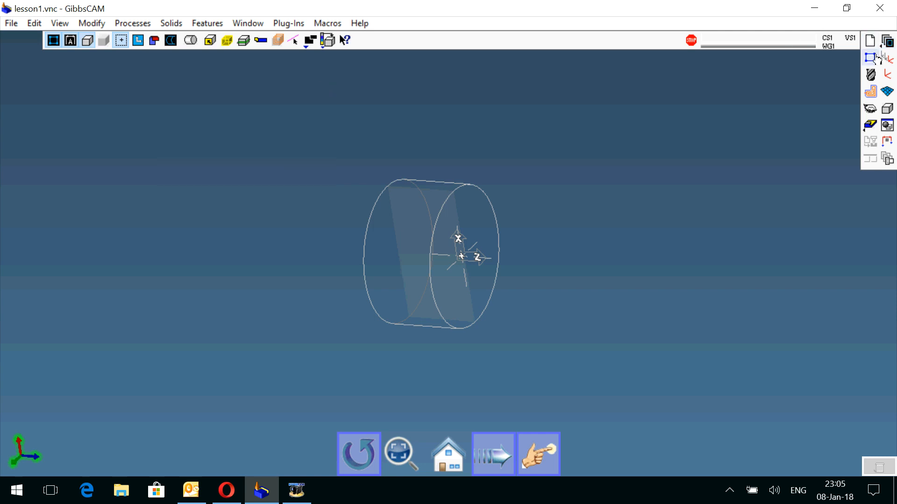
Open the geometry creation tools and orient the view square to the XZ plane.
{"action": "left_click", "coordinate": [873, 63]}
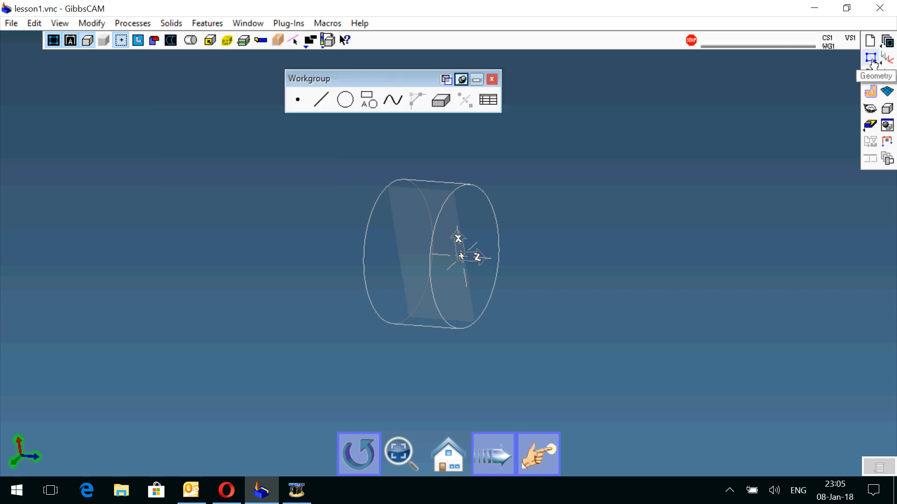
{"action": "left_click_drag", "start_coordinate": [410, 82], "coordinate": [306, 91]}
{"action": "key", "text": "ctrl+h"}
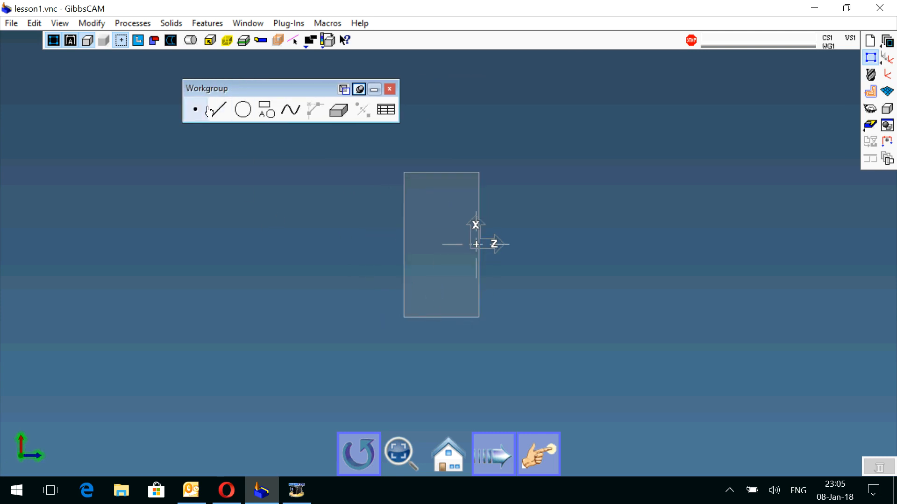
Examine the input fields for creating a point by coordinates and by angle and distance, without creating a point.
{"action": "left_click", "coordinate": [192, 116]}
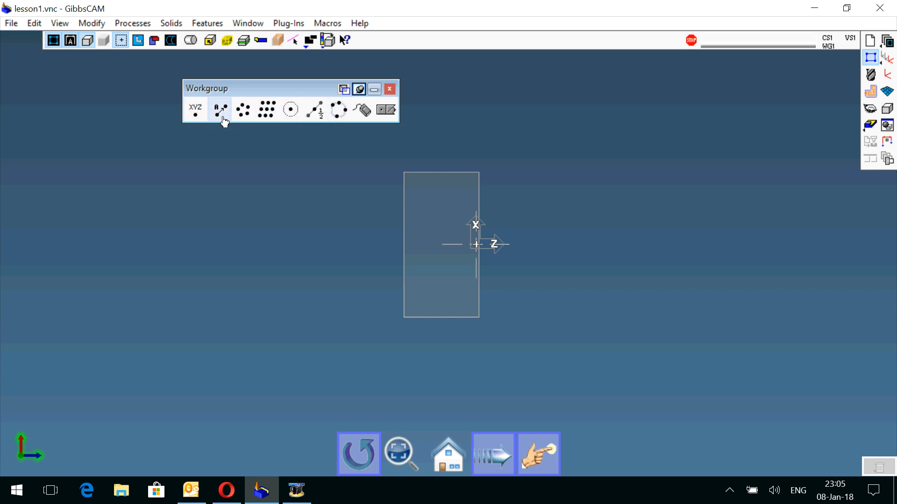
{"action": "left_click", "coordinate": [196, 116]}
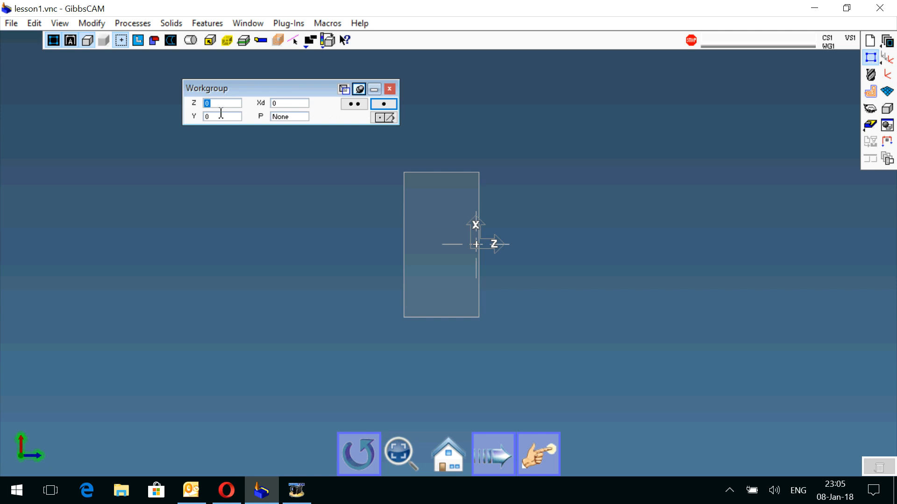
{"action": "left_click", "coordinate": [384, 118]}
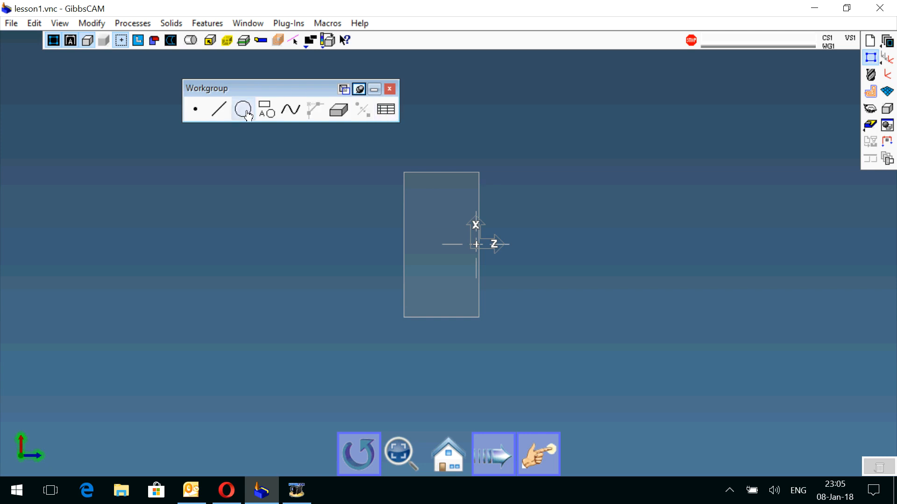
{"action": "left_click", "coordinate": [199, 112]}
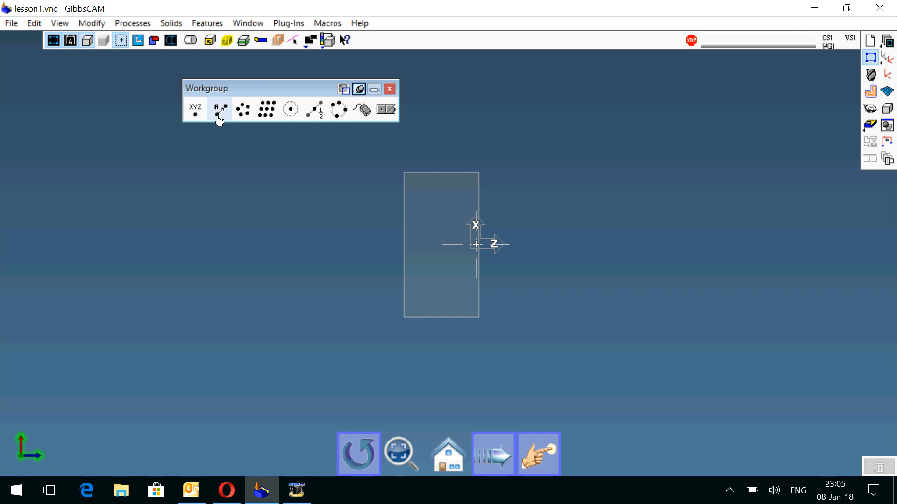
{"action": "left_click", "coordinate": [221, 117]}
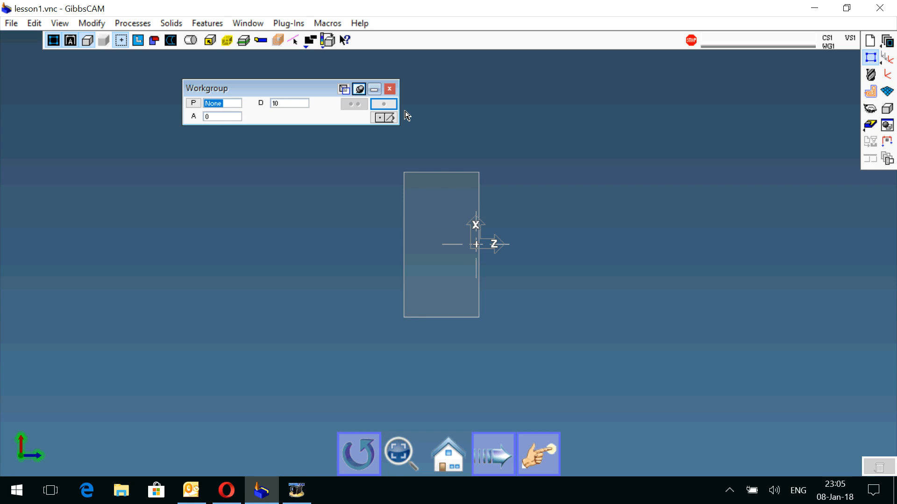
{"action": "left_click", "coordinate": [384, 118]}
Create a point on an arc of radius 6 at 45° with its centre point at Z 0, X 0, Y 0.
{"action": "left_click", "coordinate": [195, 109]}
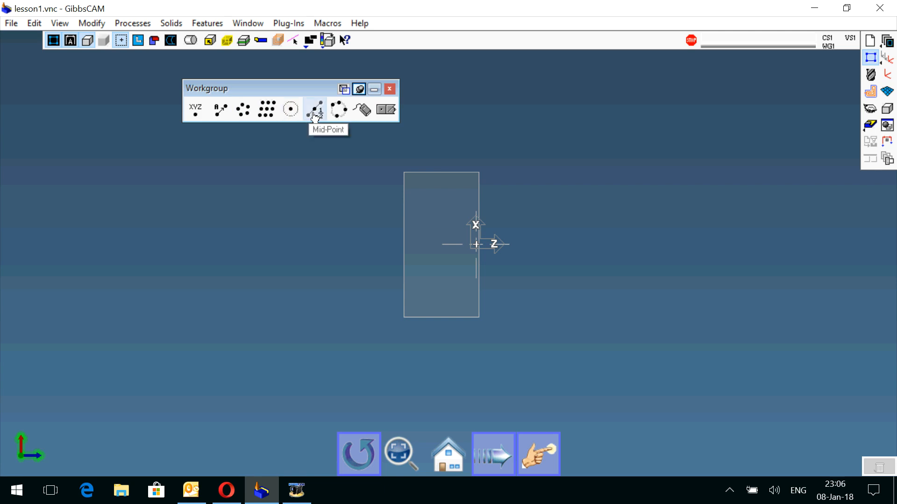
{"action": "left_click", "coordinate": [340, 111]}
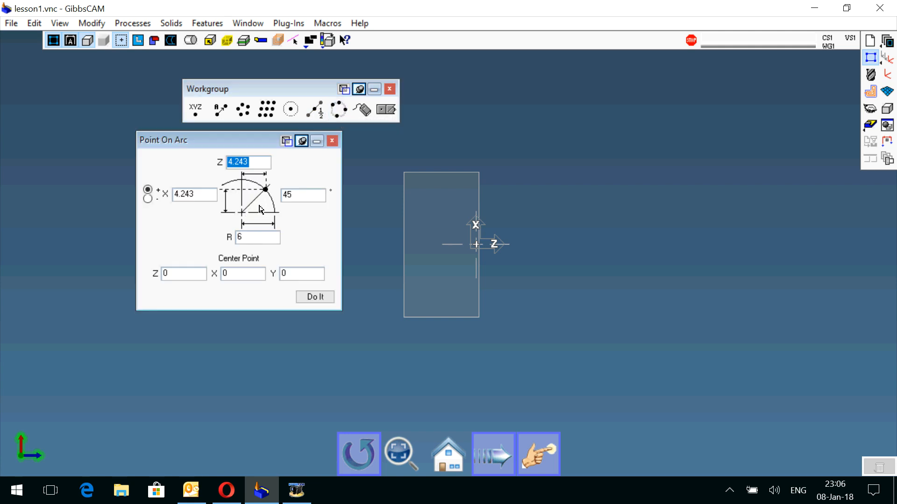
{"action": "left_click_drag", "start_coordinate": [247, 242], "coordinate": [235, 242]}
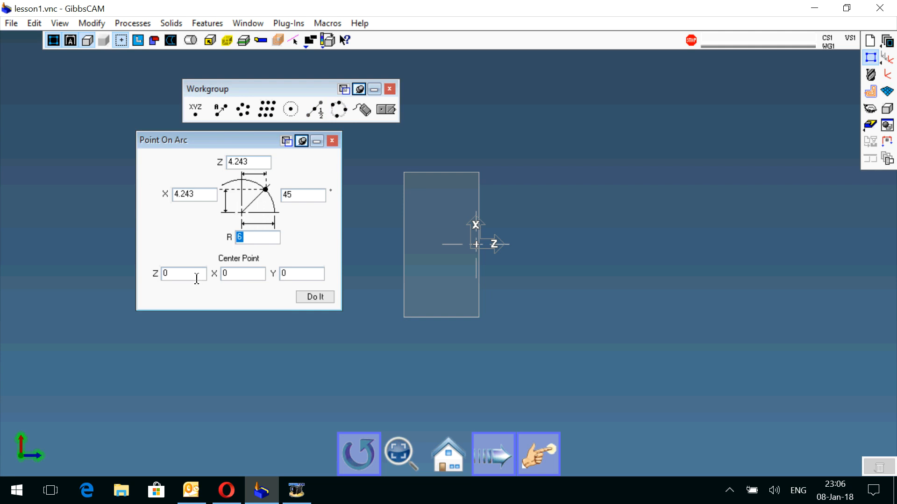
{"action": "left_click_drag", "start_coordinate": [170, 276], "coordinate": [161, 276]}
{"action": "left_click_drag", "start_coordinate": [231, 277], "coordinate": [215, 279]}
{"action": "left_click_drag", "start_coordinate": [302, 276], "coordinate": [262, 270]}
{"action": "left_click_drag", "start_coordinate": [296, 200], "coordinate": [285, 200]}
{"action": "left_click", "coordinate": [321, 298]}
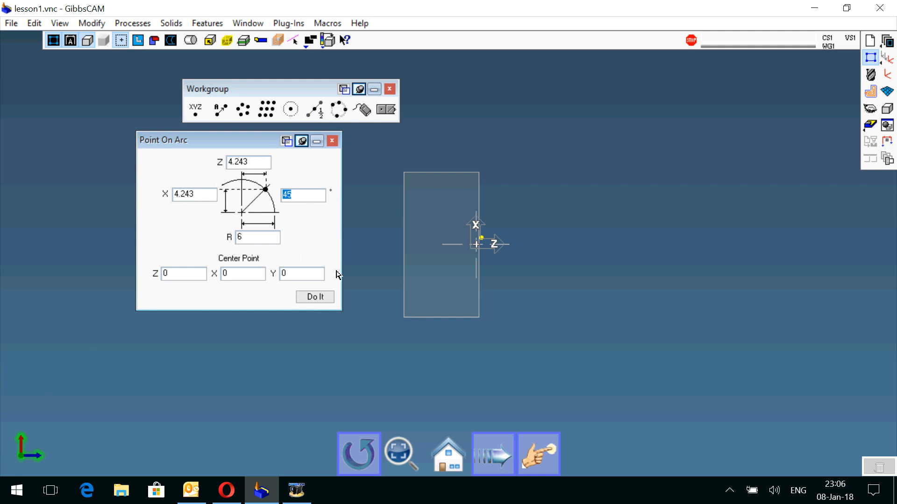
Close the Point On Arc dialog and delete the new point near the origin.
{"action": "left_click", "coordinate": [481, 239]}
{"action": "left_click_drag", "start_coordinate": [417, 206], "coordinate": [549, 281]}
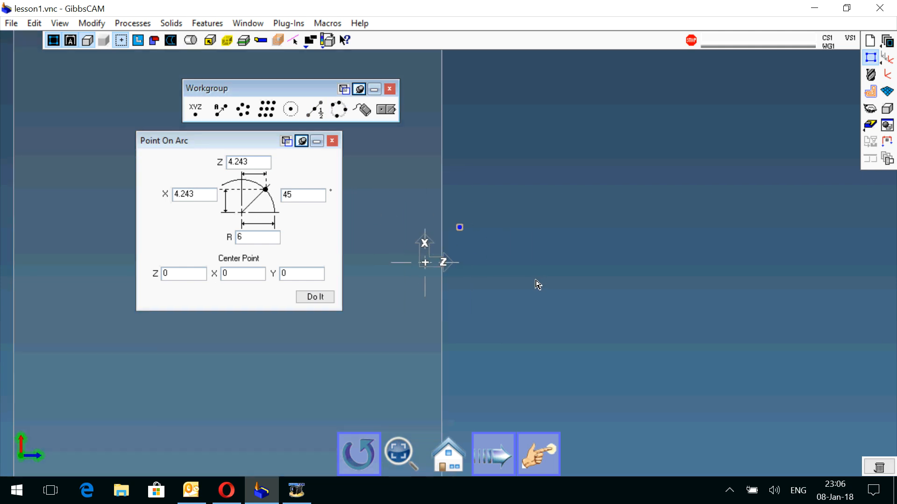
{"action": "left_click", "coordinate": [332, 140]}
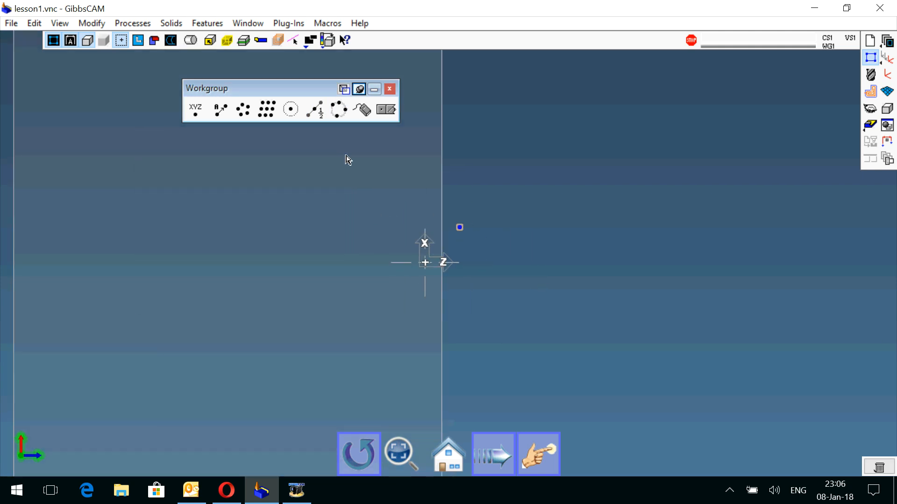
{"action": "left_click", "coordinate": [459, 228]}
{"action": "left_click", "coordinate": [460, 228]}
{"action": "left_click", "coordinate": [386, 110]}
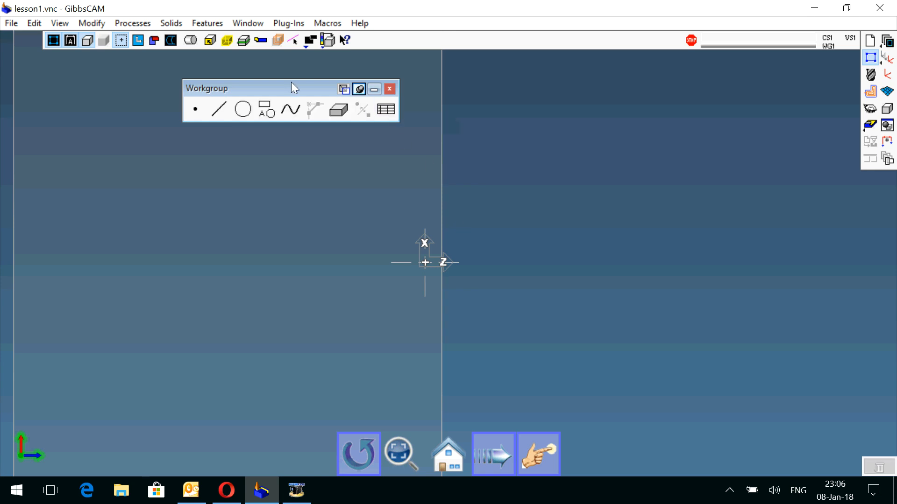
Sketch an open zigzag chain of eight connected lines around the part origin freehand on a grid of 1.
{"action": "left_click", "coordinate": [218, 110]}
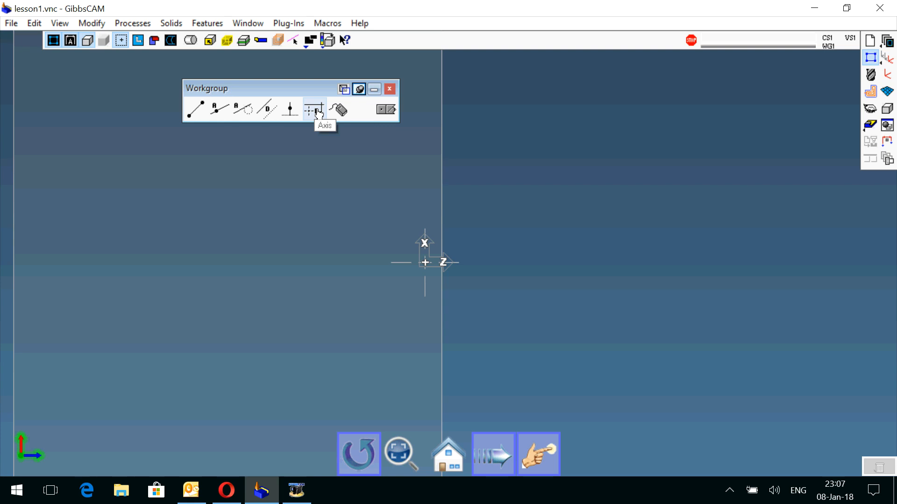
{"action": "left_click", "coordinate": [340, 110]}
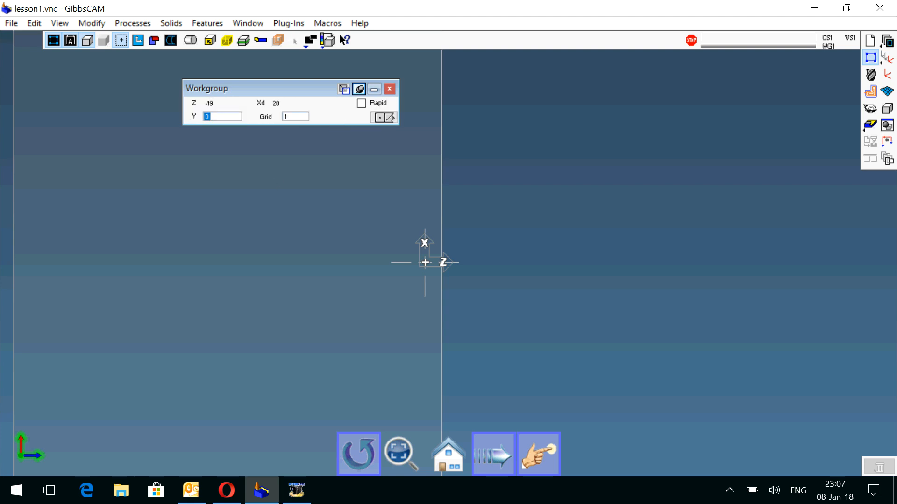
{"action": "left_click", "coordinate": [334, 238]}
{"action": "left_click", "coordinate": [203, 271]}
{"action": "left_click", "coordinate": [252, 312]}
{"action": "left_click", "coordinate": [343, 304]}
{"action": "left_click", "coordinate": [416, 254]}
{"action": "left_click", "coordinate": [466, 205]}
{"action": "left_click", "coordinate": [416, 164]}
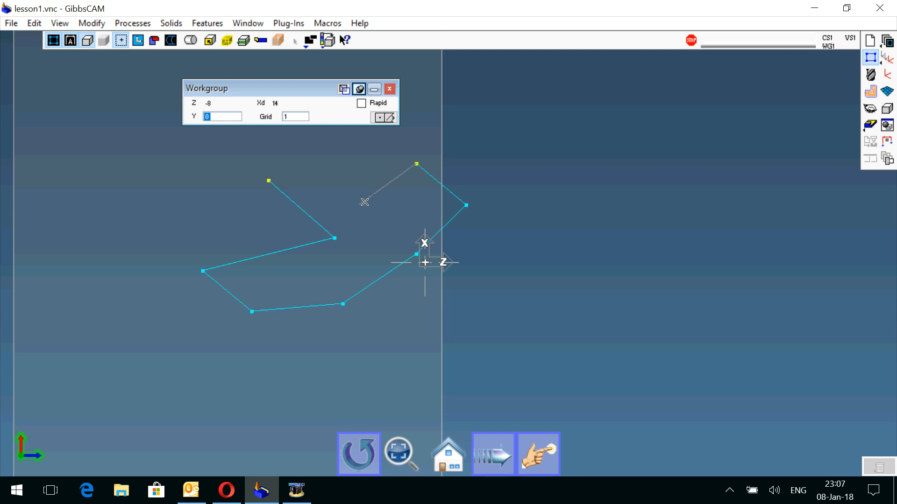
{"action": "left_click", "coordinate": [359, 206]}
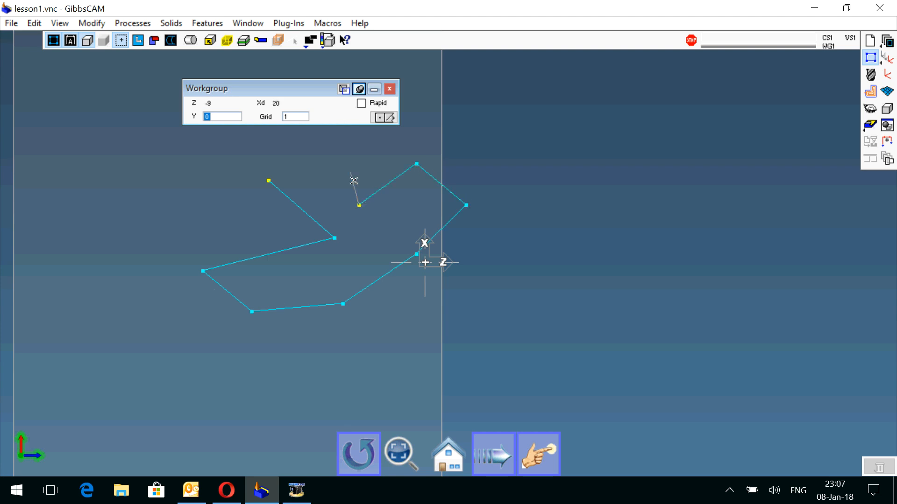
{"action": "left_click", "coordinate": [392, 118]}
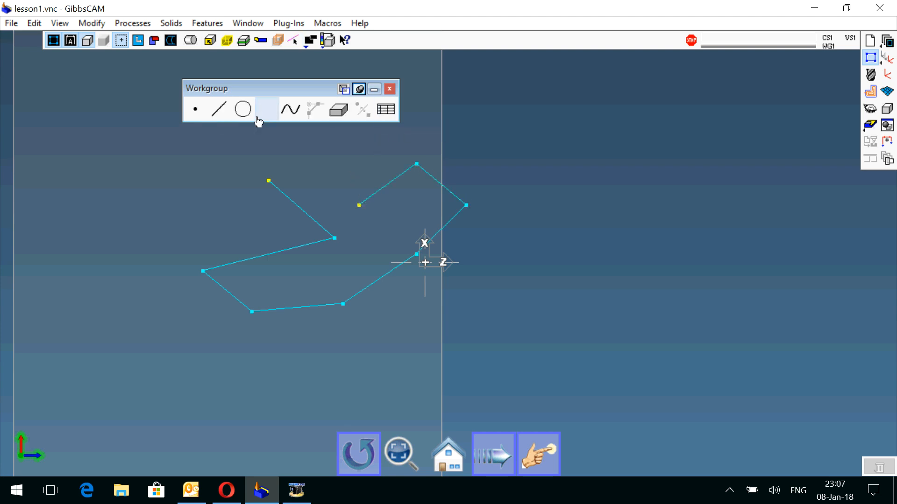
Examine the available circle creation methods and shape types.
{"action": "left_click", "coordinate": [244, 108]}
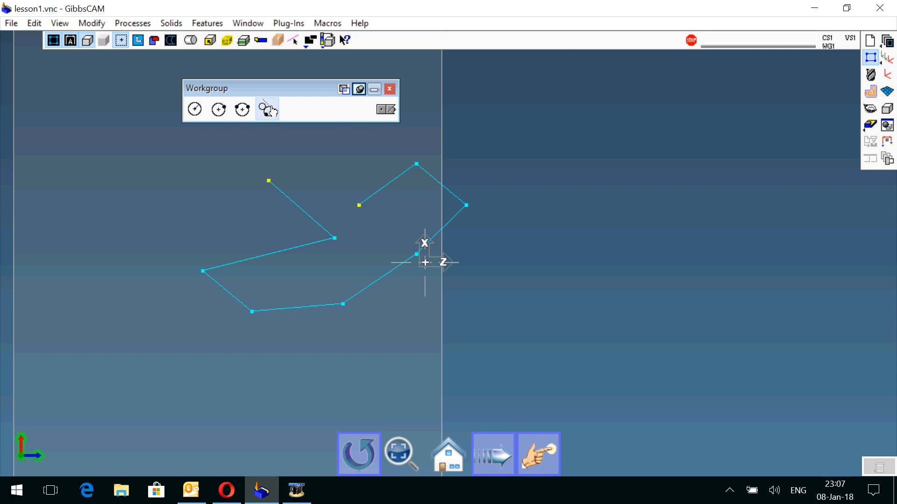
{"action": "left_click", "coordinate": [386, 109]}
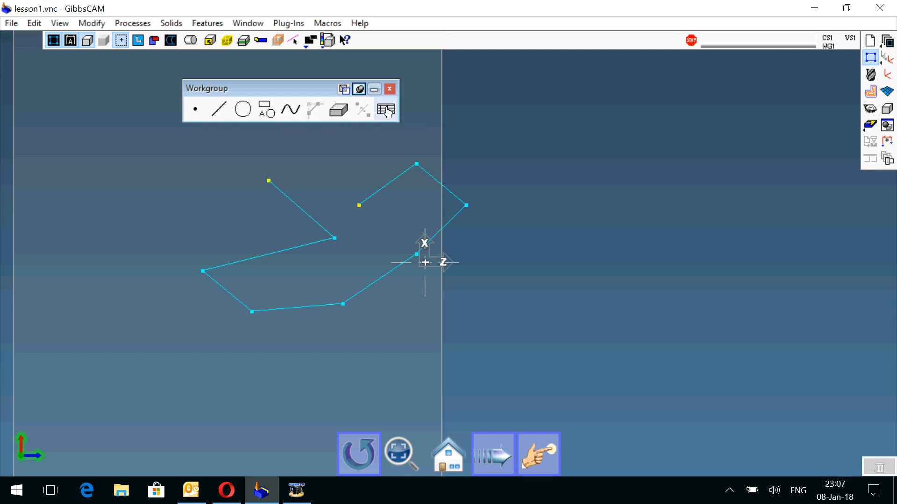
{"action": "left_click", "coordinate": [266, 109]}
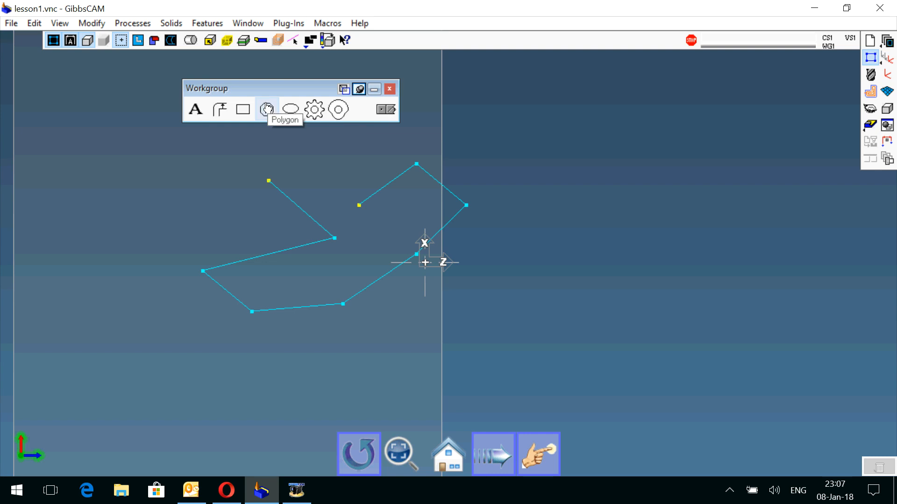
Review the Text Creation text, spacing and flow settings, try the straight Shapes flow, and close the dialog without creating text.
{"action": "left_click", "coordinate": [195, 112]}
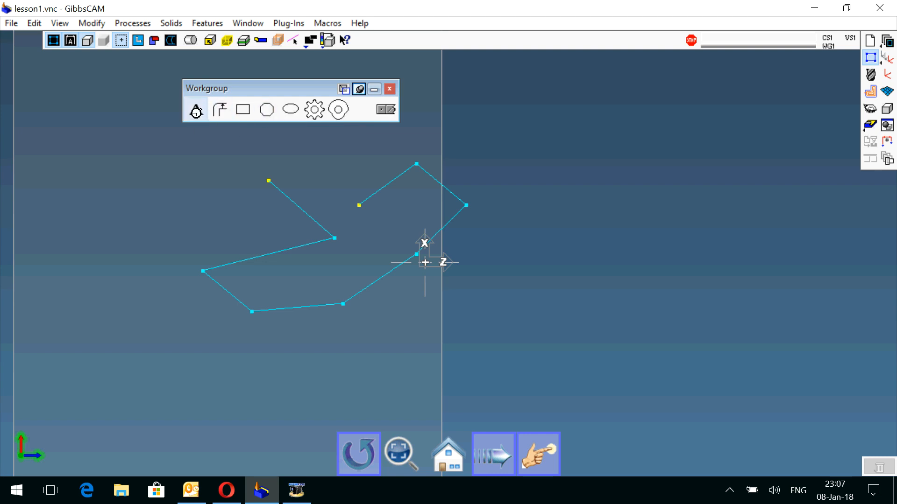
{"action": "left_click", "coordinate": [425, 262]}
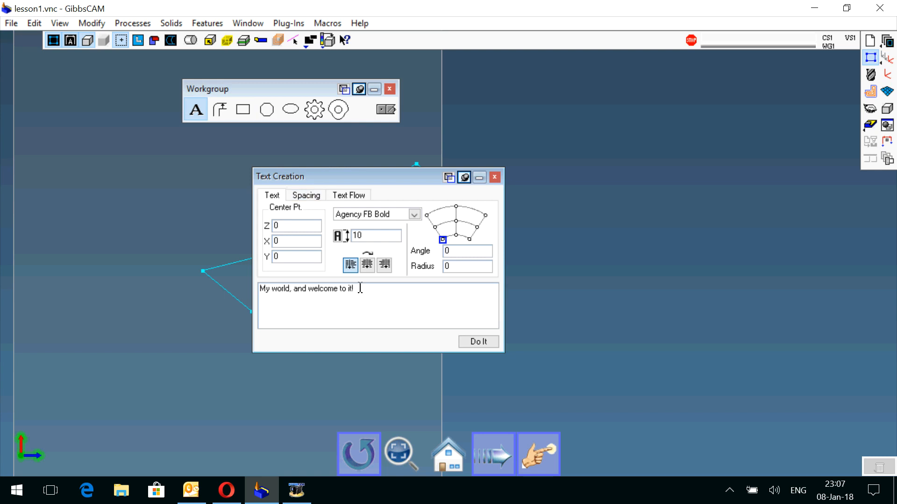
{"action": "left_click_drag", "start_coordinate": [373, 292], "coordinate": [261, 292]}
{"action": "left_click", "coordinate": [369, 299]}
{"action": "left_click", "coordinate": [308, 200]}
{"action": "left_click_drag", "start_coordinate": [298, 214], "coordinate": [275, 211]}
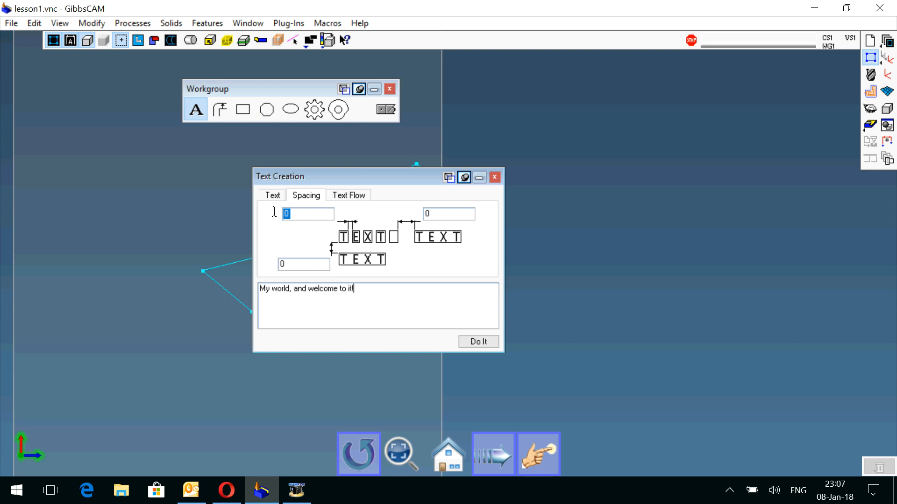
{"action": "double_click", "coordinate": [435, 216]}
{"action": "double_click", "coordinate": [299, 269]}
{"action": "left_click", "coordinate": [349, 196]}
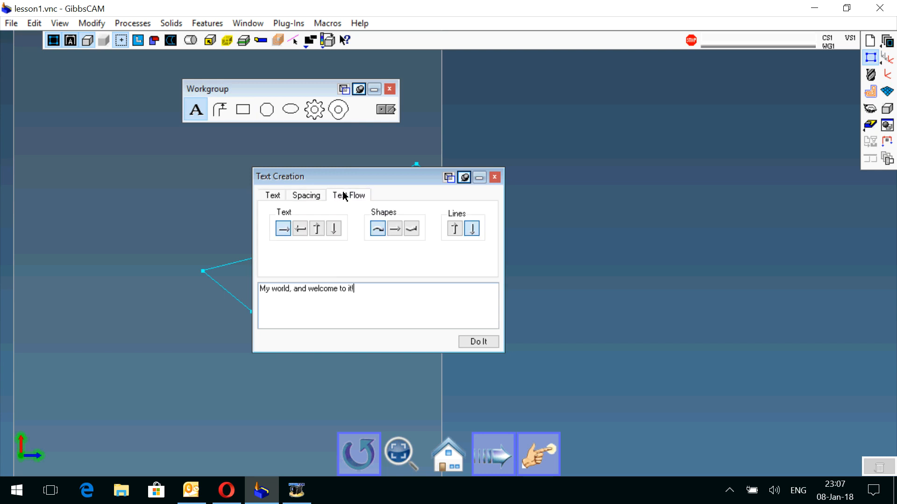
{"action": "left_click", "coordinate": [397, 231]}
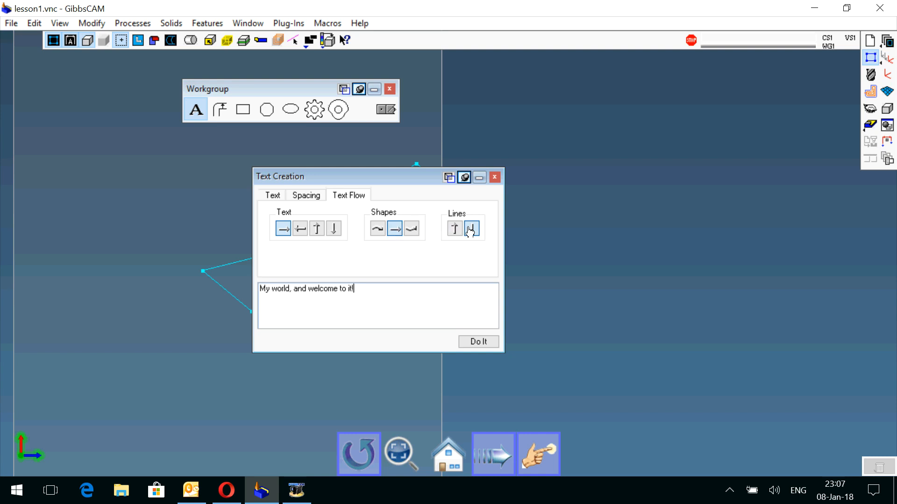
{"action": "left_click", "coordinate": [494, 177]}
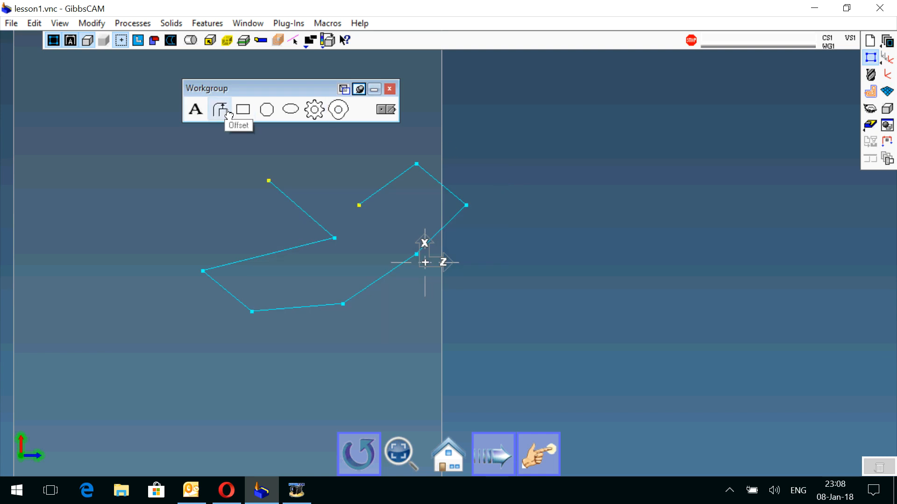
Review the Shape Offset, Rectangle, Polygon and Ellipse dialogs, closing each one without creating geometry.
{"action": "left_click", "coordinate": [229, 112]}
{"action": "left_click_drag", "start_coordinate": [346, 195], "coordinate": [494, 195]}
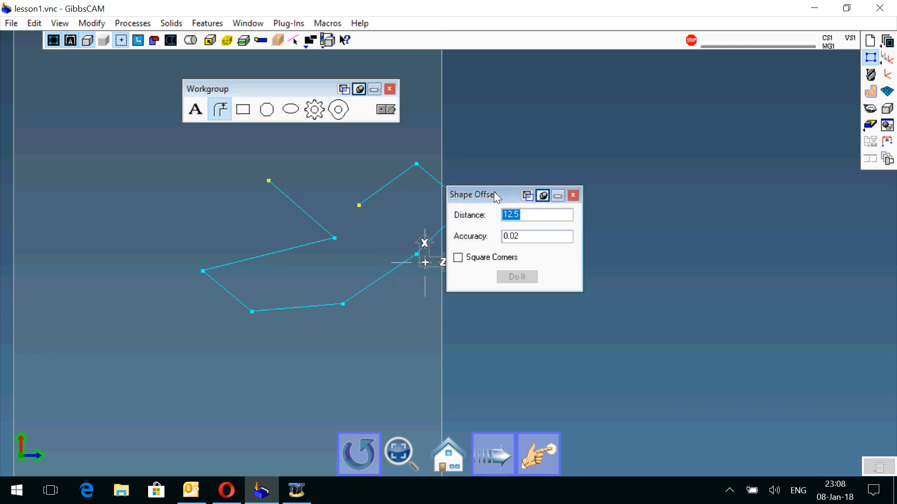
{"action": "left_click", "coordinate": [573, 195]}
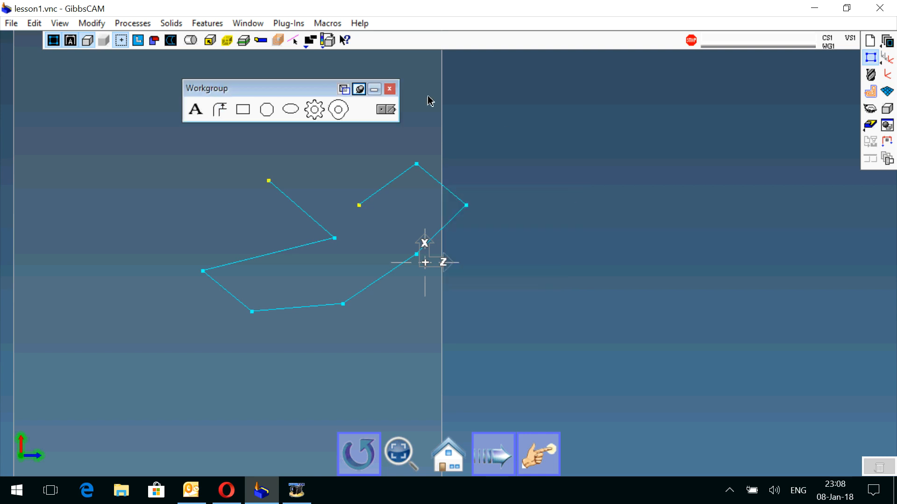
{"action": "left_click", "coordinate": [243, 110]}
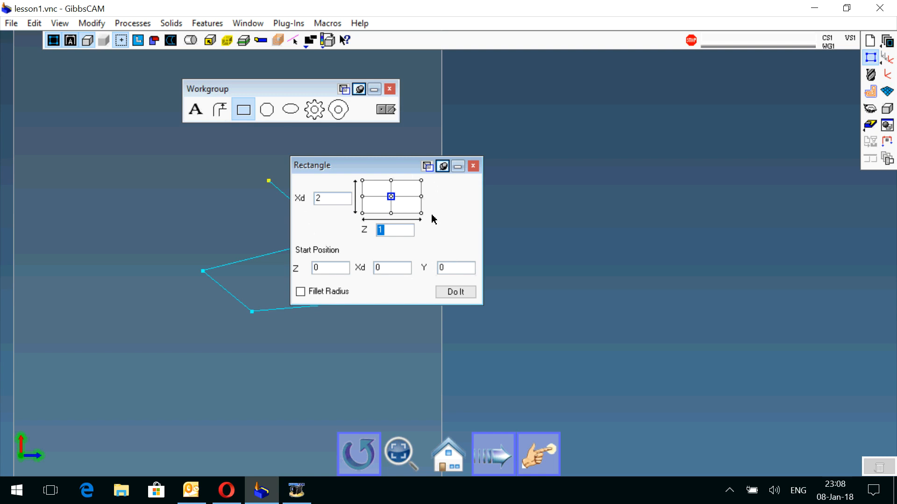
{"action": "left_click", "coordinate": [473, 166]}
{"action": "left_click", "coordinate": [267, 109]}
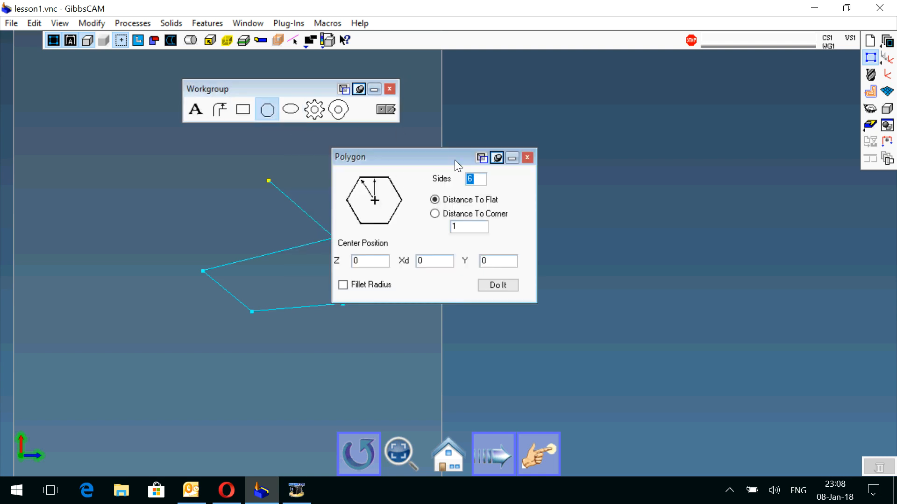
{"action": "left_click", "coordinate": [527, 159]}
{"action": "left_click", "coordinate": [291, 109]}
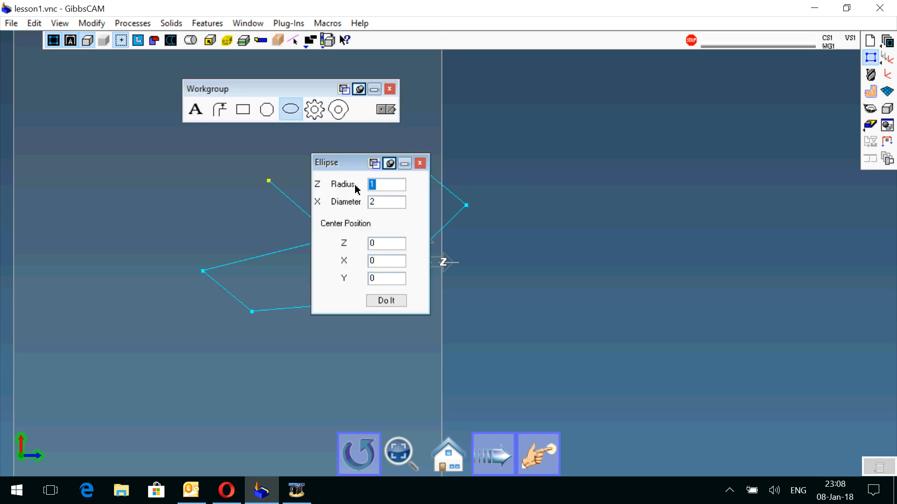
{"action": "left_click", "coordinate": [419, 164]}
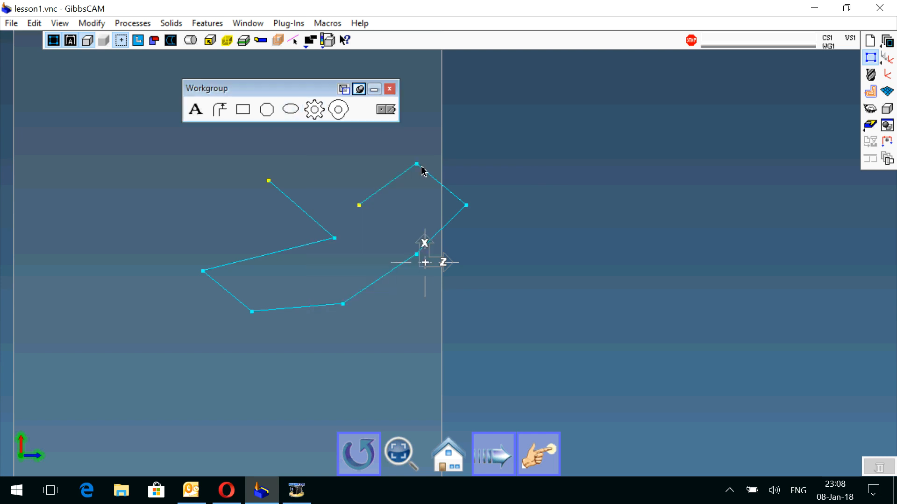
Examine the Gear dialog's pressure angle, pitch, tooth and orientation settings, and close it without creating a gear.
{"action": "left_click", "coordinate": [323, 117]}
{"action": "left_click_drag", "start_coordinate": [468, 102], "coordinate": [638, 94]}
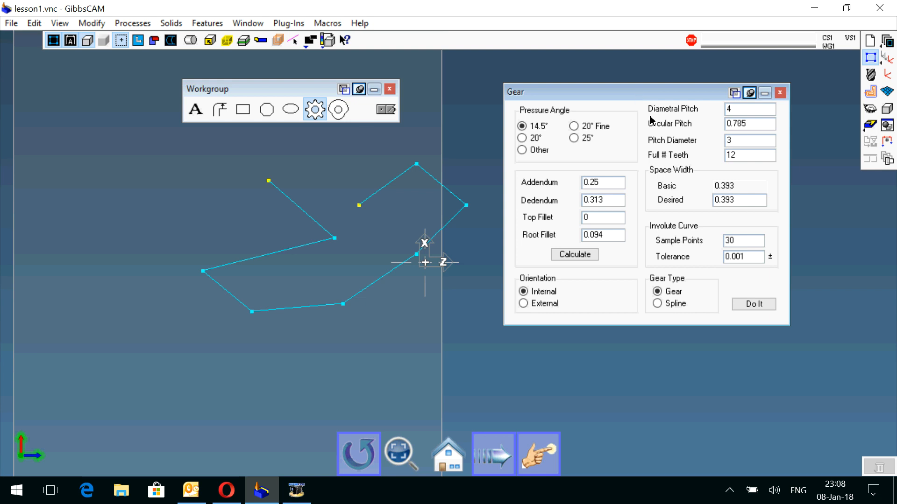
{"action": "left_click", "coordinate": [780, 93]}
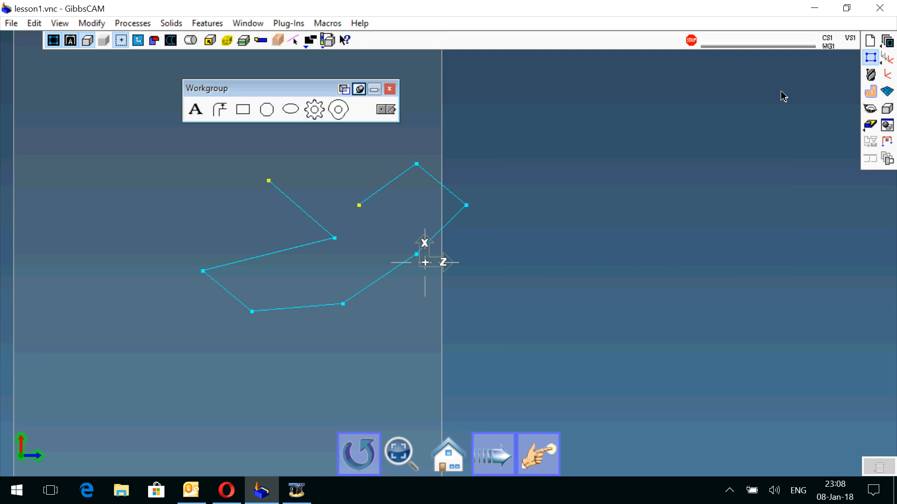
Try the Harmonic, Cycloid and Modified Sine motion types for the cam, restore Uniform Velocity, and close without creating it.
{"action": "left_click", "coordinate": [339, 112]}
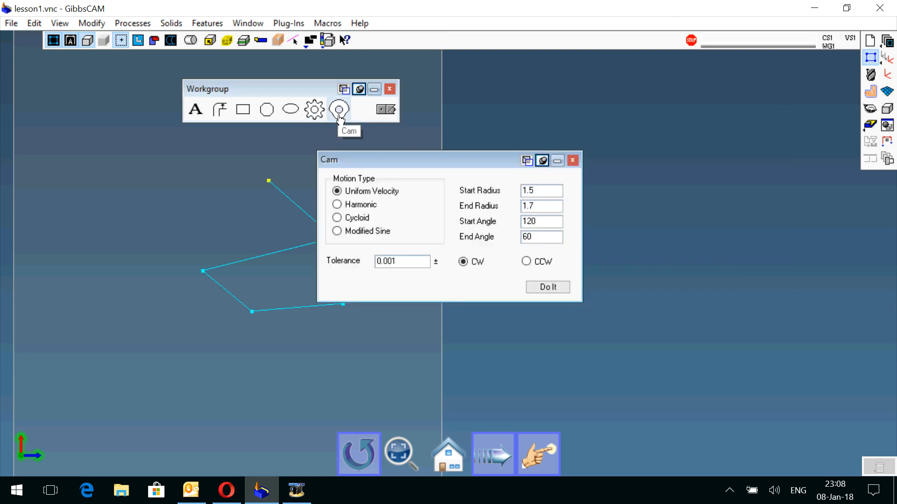
{"action": "left_click", "coordinate": [358, 205]}
{"action": "left_click", "coordinate": [359, 218]}
{"action": "left_click", "coordinate": [360, 232]}
{"action": "left_click", "coordinate": [356, 218]}
{"action": "left_click", "coordinate": [353, 205]}
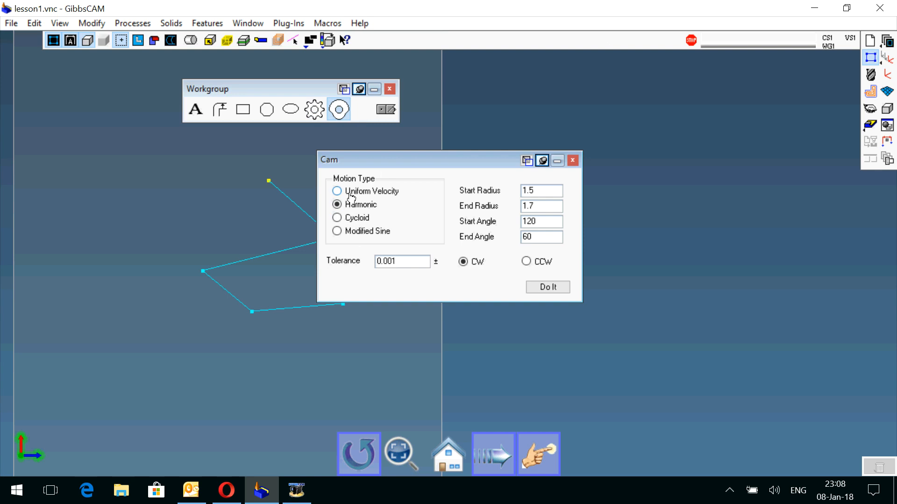
{"action": "left_click", "coordinate": [351, 192]}
{"action": "left_click", "coordinate": [576, 162]}
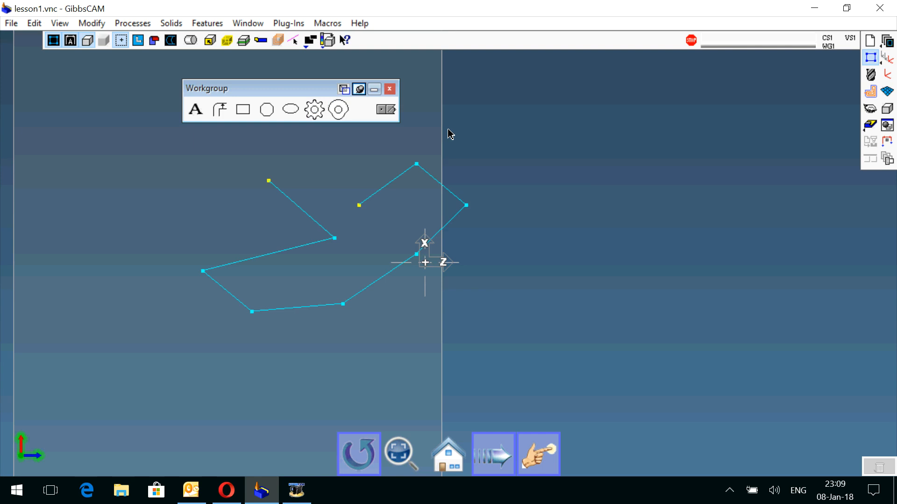
Leave the shape tools, examine the curve creation methods, and return to the main geometry tools.
{"action": "left_click", "coordinate": [386, 110]}
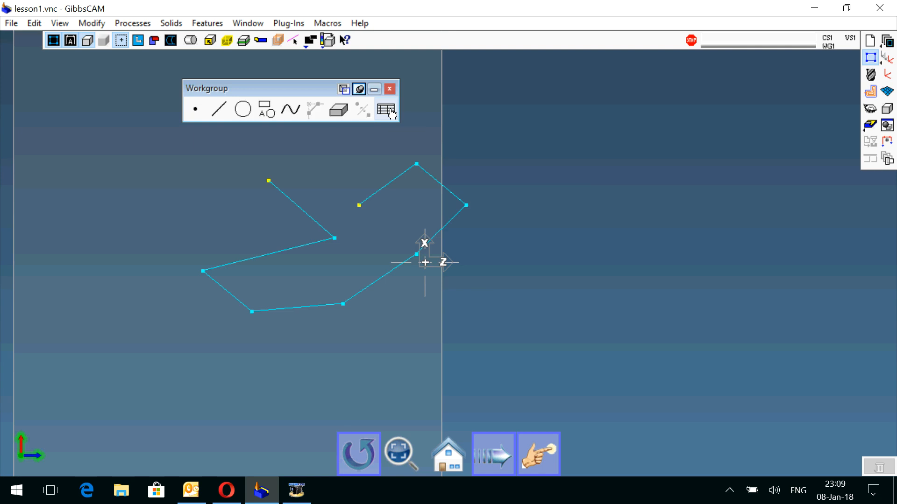
{"action": "left_click", "coordinate": [291, 109]}
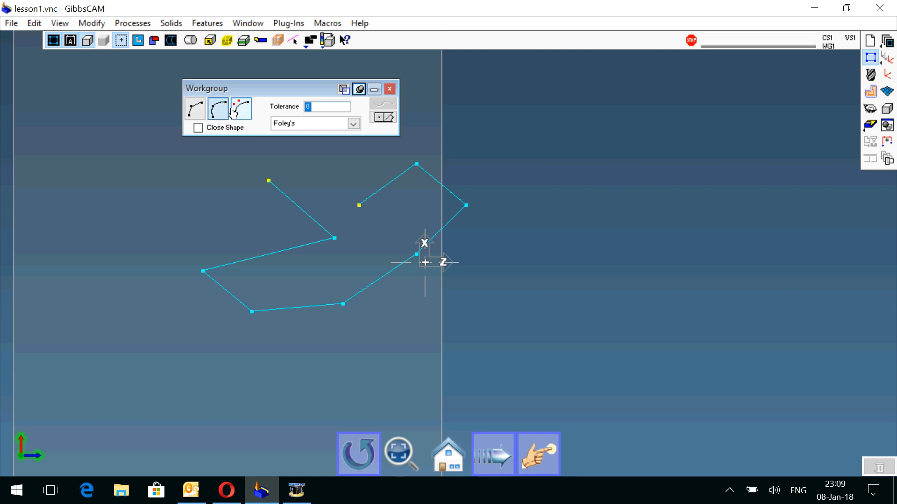
{"action": "left_click", "coordinate": [383, 117]}
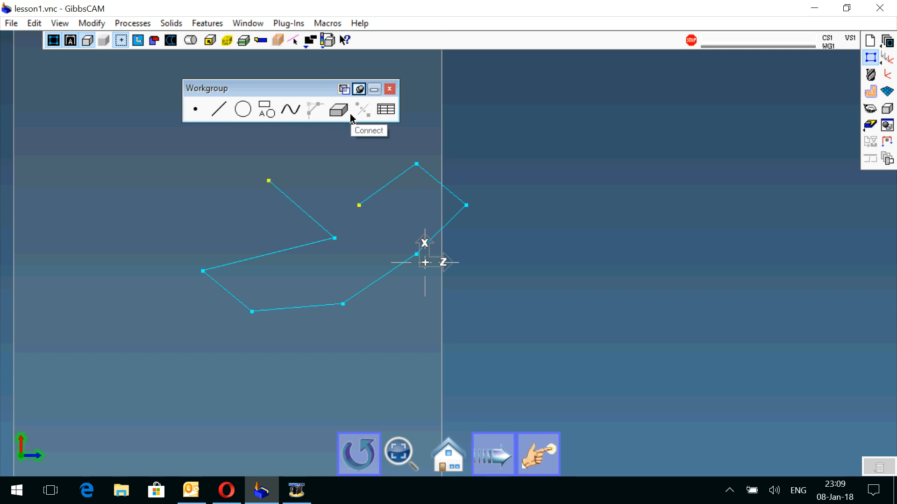
Chamfer the uppermost corner of the zigzag chain between its two adjoining lines.
{"action": "left_click", "coordinate": [414, 175]}
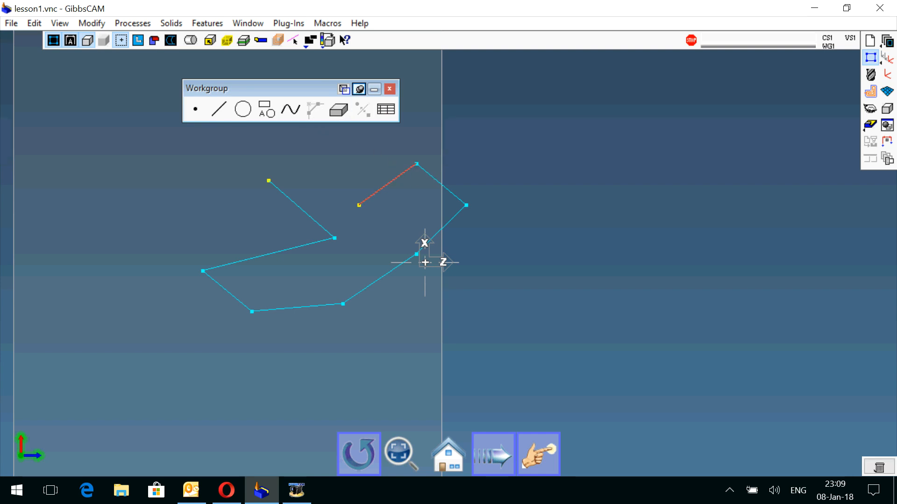
{"action": "left_click", "coordinate": [428, 173], "text": "shift"}
{"action": "left_click", "coordinate": [317, 111]}
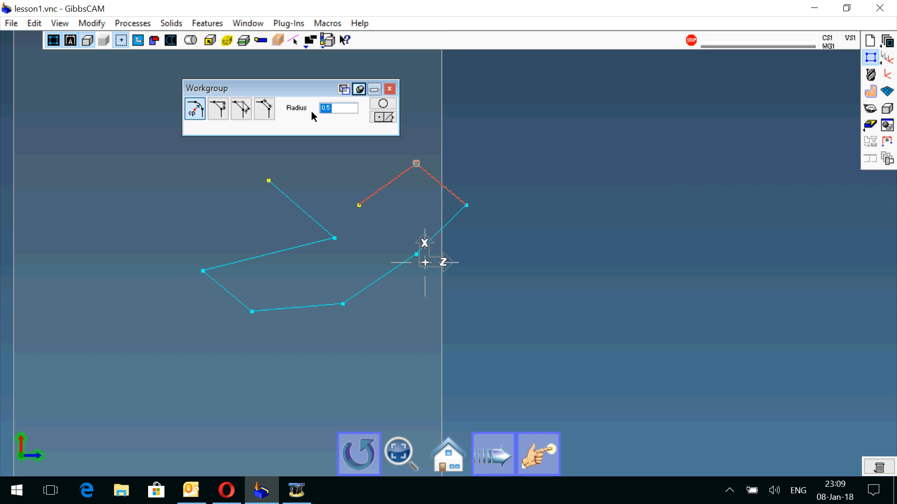
{"action": "left_click", "coordinate": [212, 111]}
{"action": "left_click", "coordinate": [379, 107]}
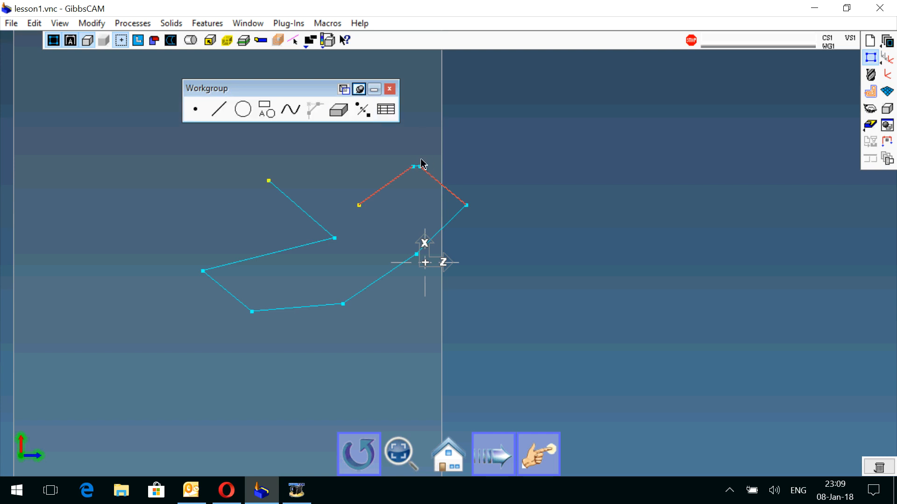
{"action": "left_click_drag", "start_coordinate": [392, 153], "coordinate": [436, 188]}
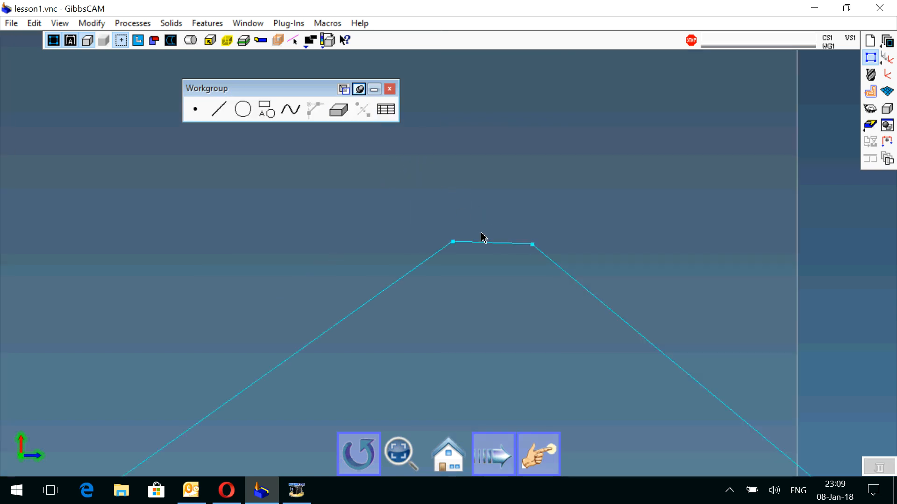
{"action": "scroll", "coordinate": [484, 240], "scroll_direction": "down", "scroll_amount": 5}
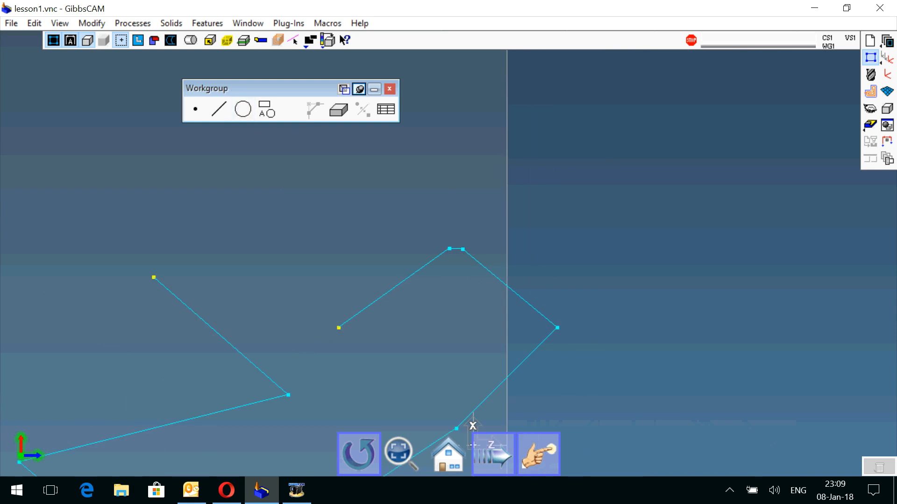
Examine the tools that derive geometry from solids, including Outline, and close the geometry palette.
{"action": "left_click", "coordinate": [342, 111]}
{"action": "left_click_drag", "start_coordinate": [246, 88], "coordinate": [282, 81]}
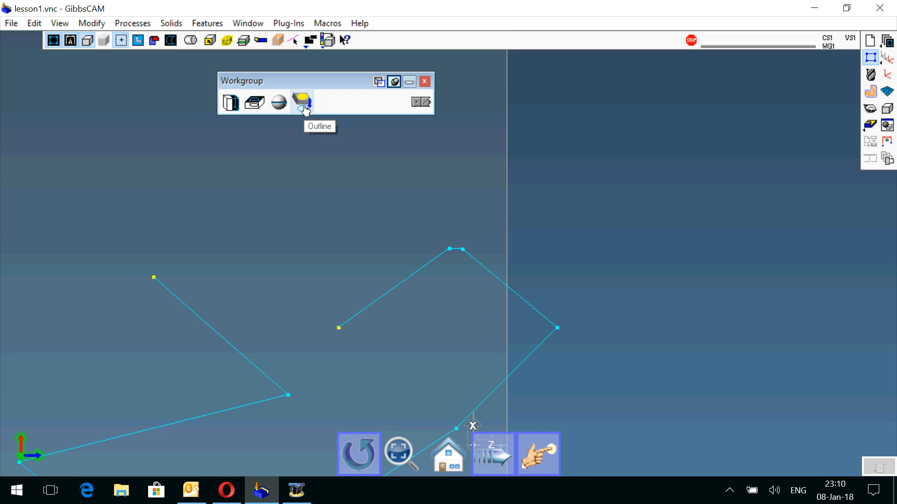
{"action": "left_click", "coordinate": [417, 102]}
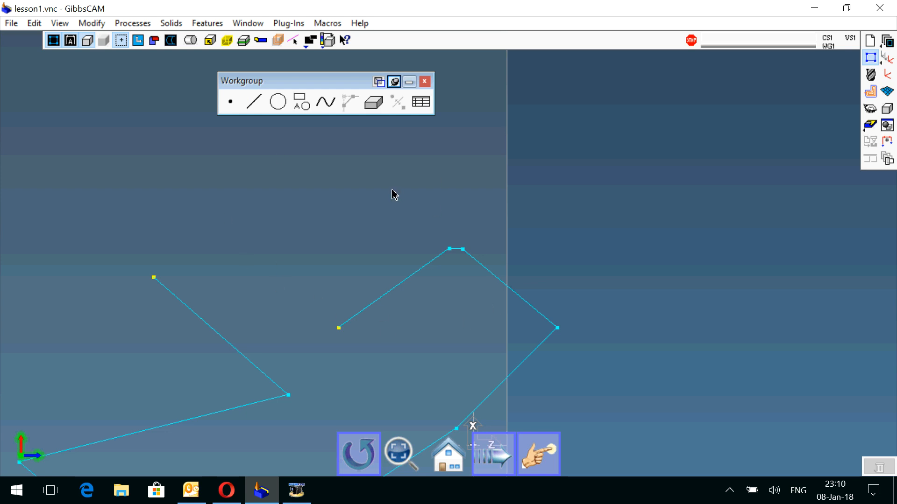
{"action": "scroll", "coordinate": [394, 195], "scroll_direction": "down", "scroll_amount": 4}
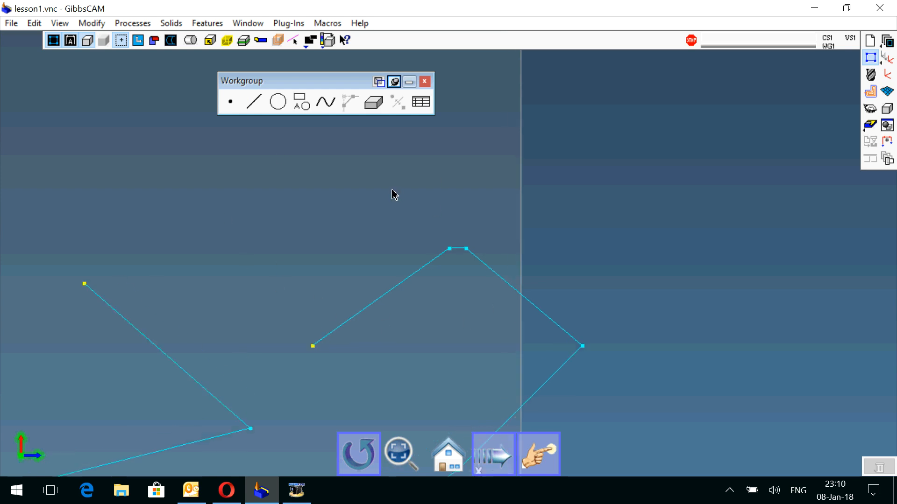
{"action": "scroll", "coordinate": [398, 241], "scroll_direction": "down", "scroll_amount": 1}
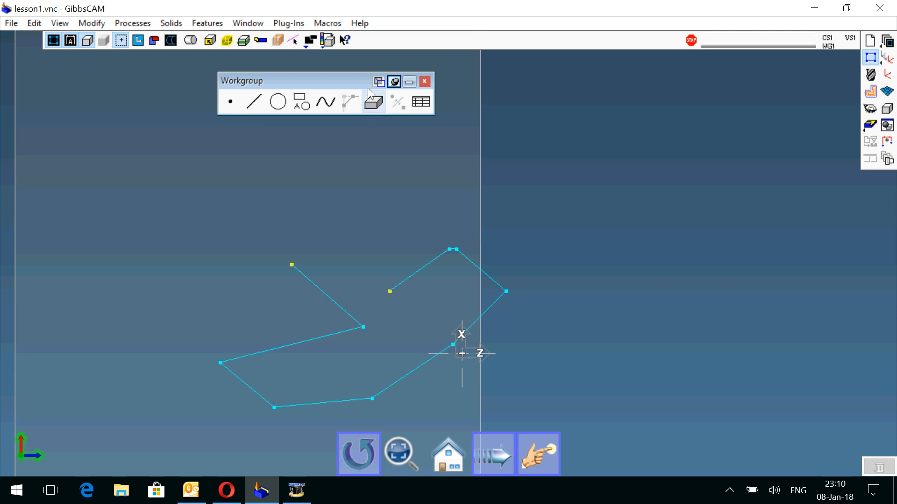
{"action": "left_click", "coordinate": [424, 82]}
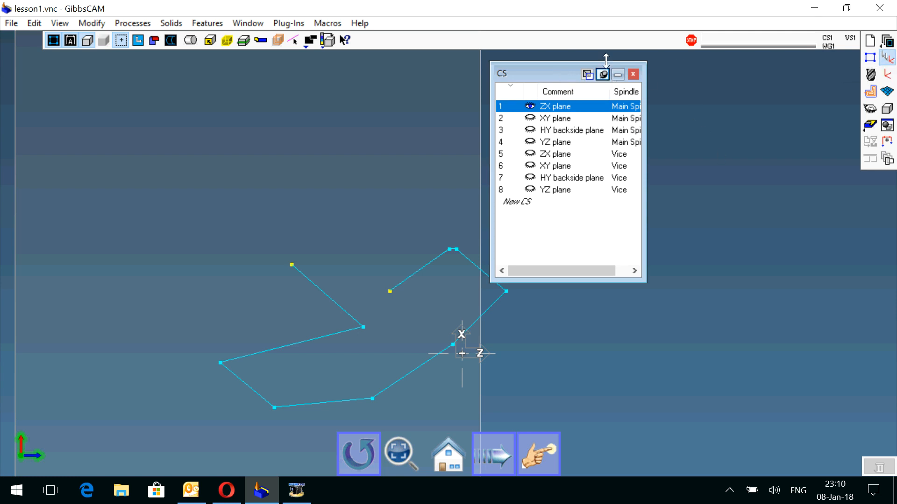
Widen the coordinate system list to show the spindles and compare the Main Spindle's ZX, XY, HY backside and YZ planes.
{"action": "left_click", "coordinate": [556, 107]}
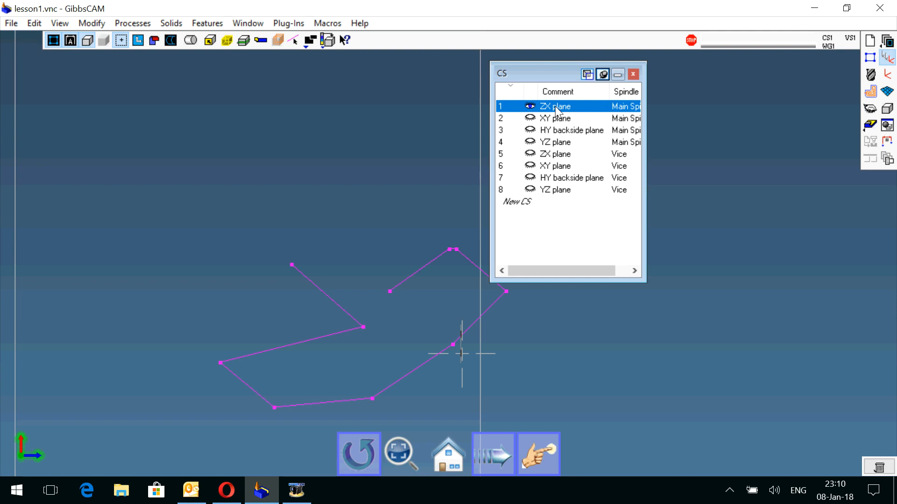
{"action": "left_click", "coordinate": [560, 119]}
{"action": "left_click", "coordinate": [565, 143]}
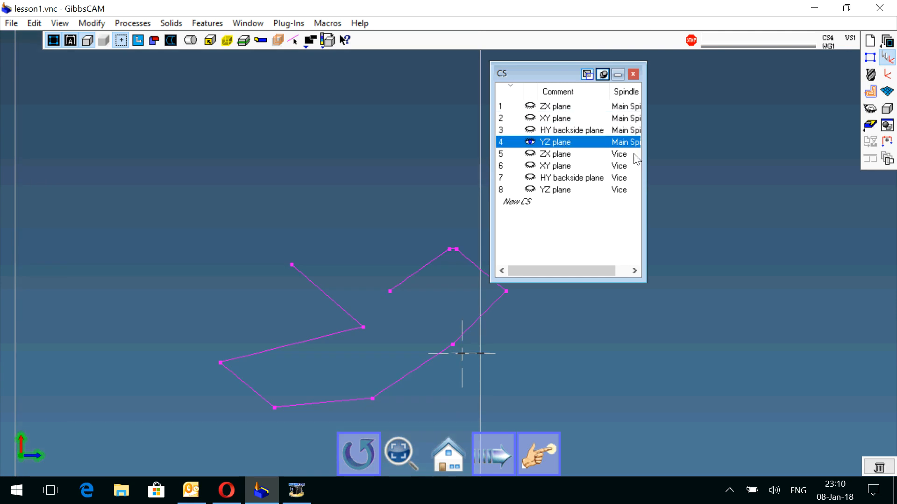
{"action": "left_click_drag", "start_coordinate": [647, 166], "coordinate": [706, 164]}
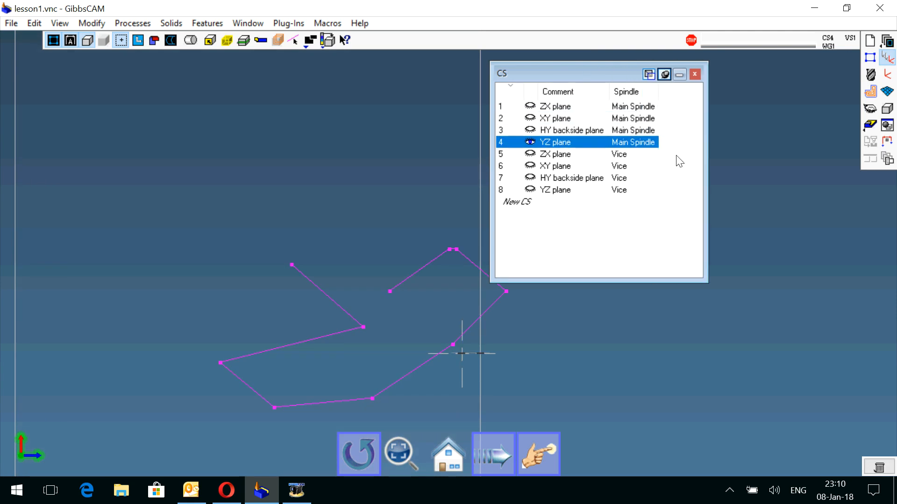
{"action": "left_click", "coordinate": [559, 108]}
{"action": "left_click", "coordinate": [561, 119]}
{"action": "left_click", "coordinate": [561, 131]}
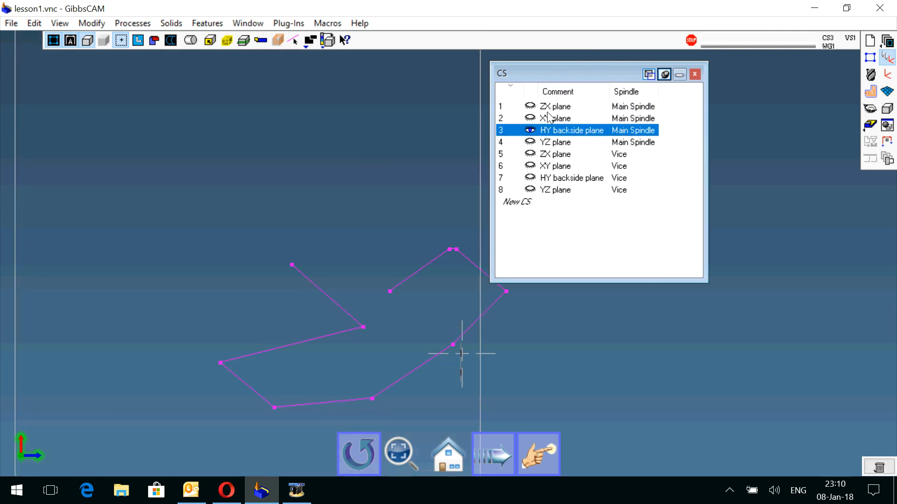
{"action": "left_click", "coordinate": [554, 107]}
{"action": "left_click", "coordinate": [558, 119]}
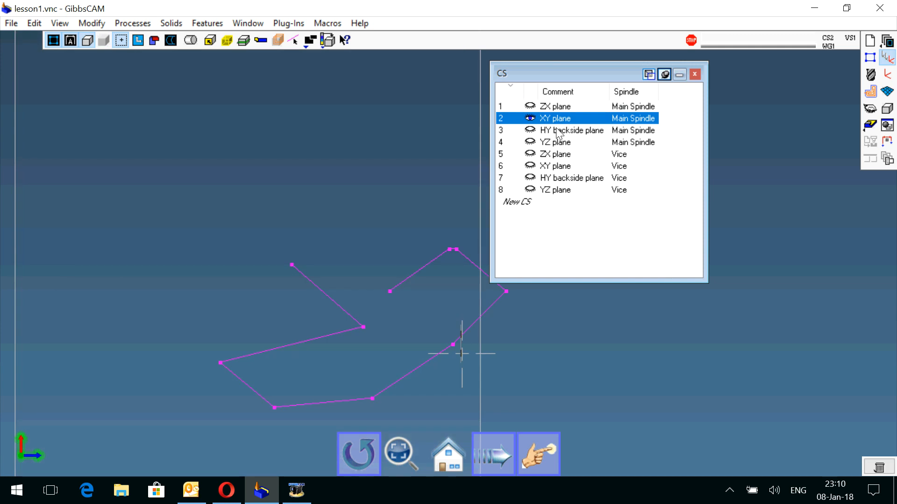
{"action": "left_click", "coordinate": [559, 134]}
{"action": "left_click", "coordinate": [556, 143]}
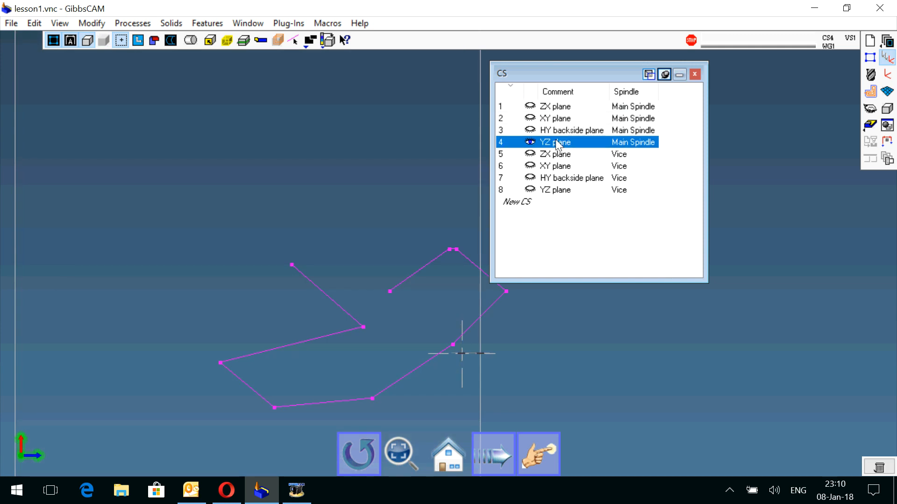
Activate the Vice coordinate systems one after another, ending on the YZ plane.
{"action": "left_click", "coordinate": [560, 157]}
{"action": "left_click", "coordinate": [558, 166]}
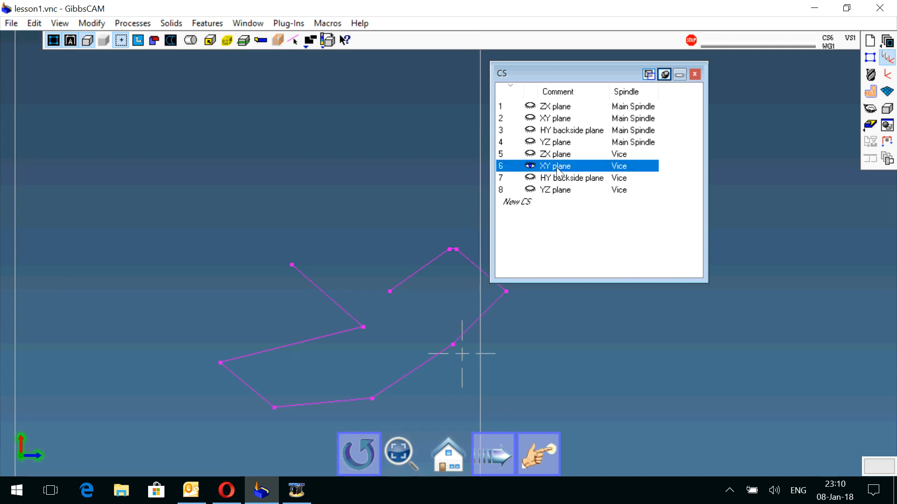
{"action": "left_click", "coordinate": [554, 177]}
{"action": "left_click", "coordinate": [552, 189]}
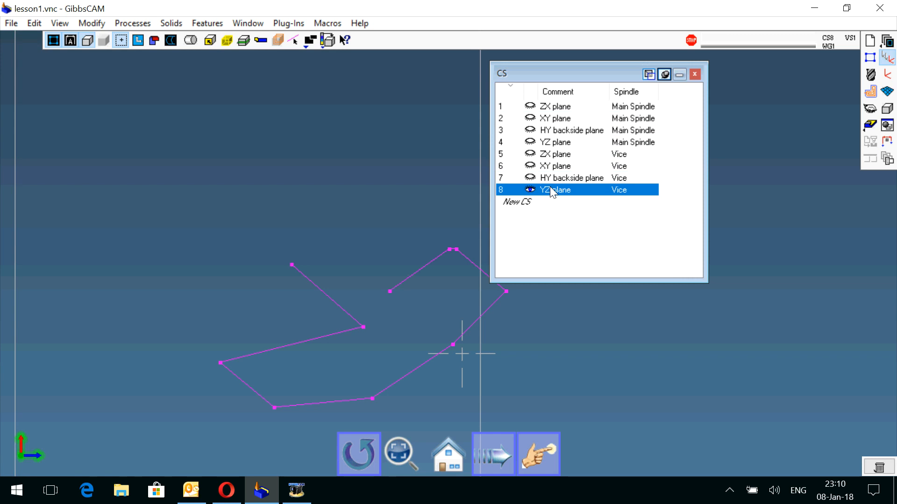
Add a new user coordinate system based on the Vice YZ plane.
{"action": "double_click", "coordinate": [518, 202]}
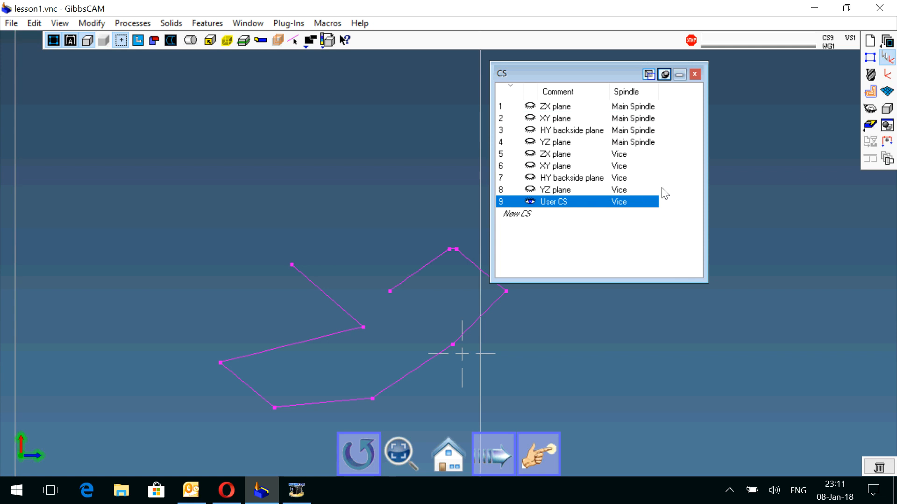
{"action": "left_click", "coordinate": [753, 293]}
{"action": "scroll", "coordinate": [754, 294], "scroll_direction": "down", "scroll_amount": 6}
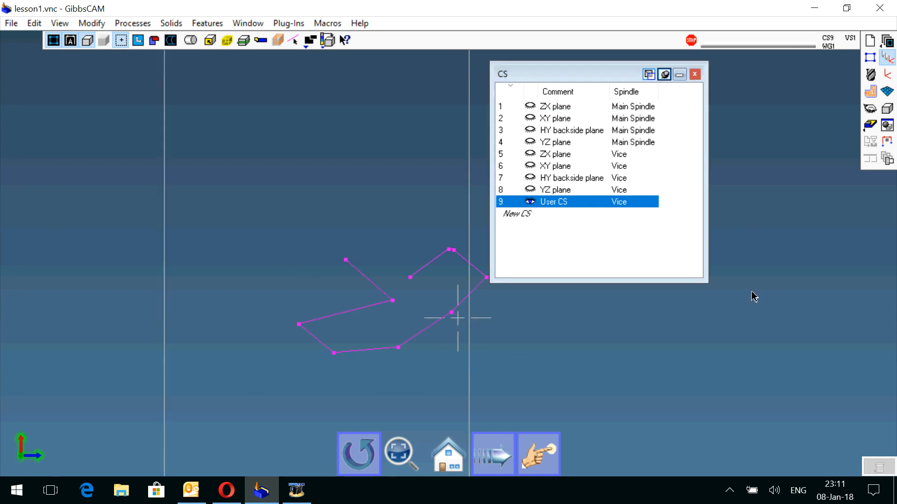
{"action": "middle_click_drag", "start_coordinate": [770, 281], "coordinate": [518, 310]}
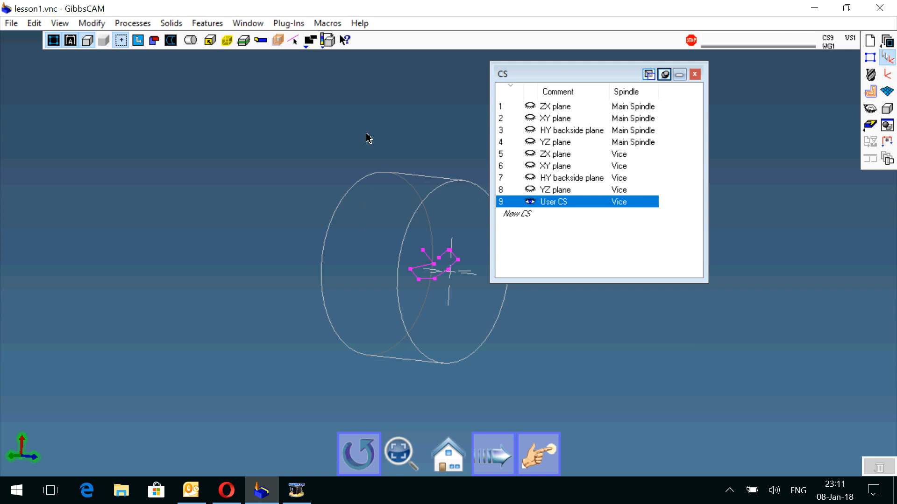
Activate the Main Spindle's ZX plane and show the coordinate system palette alongside the coordinate system list.
{"action": "left_click", "coordinate": [546, 107]}
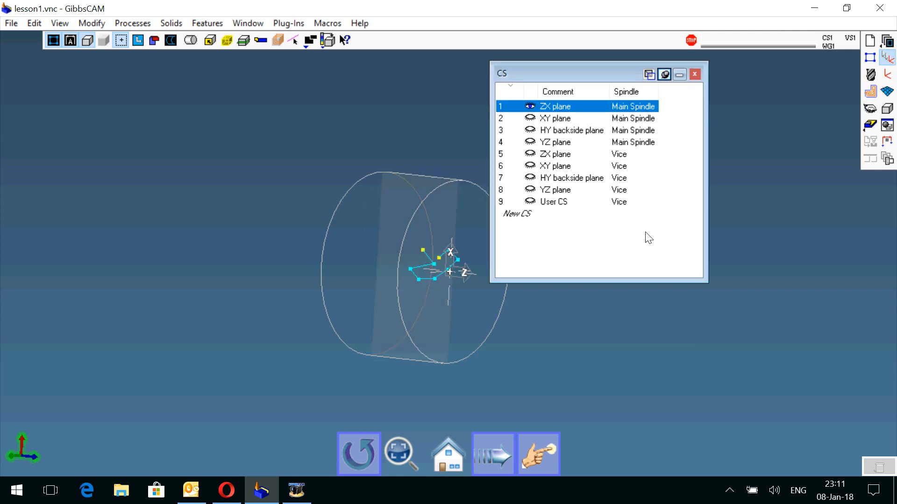
{"action": "left_click", "coordinate": [694, 75]}
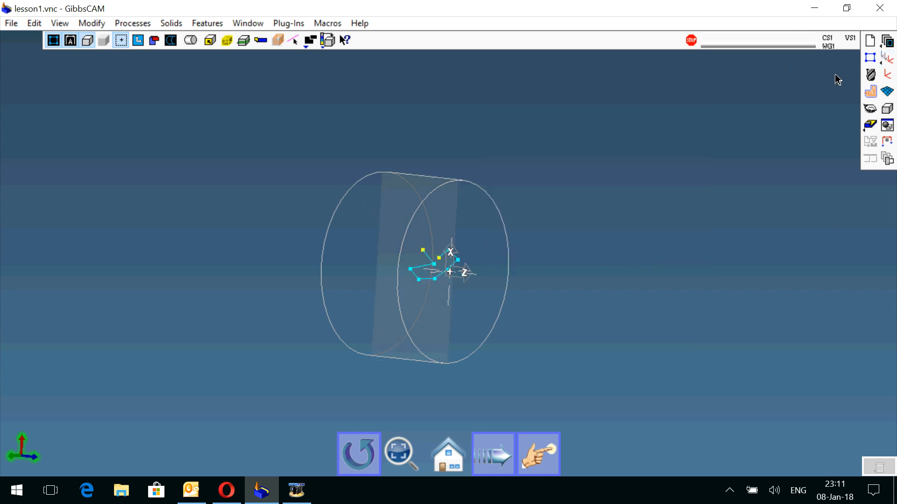
{"action": "left_click", "coordinate": [889, 76]}
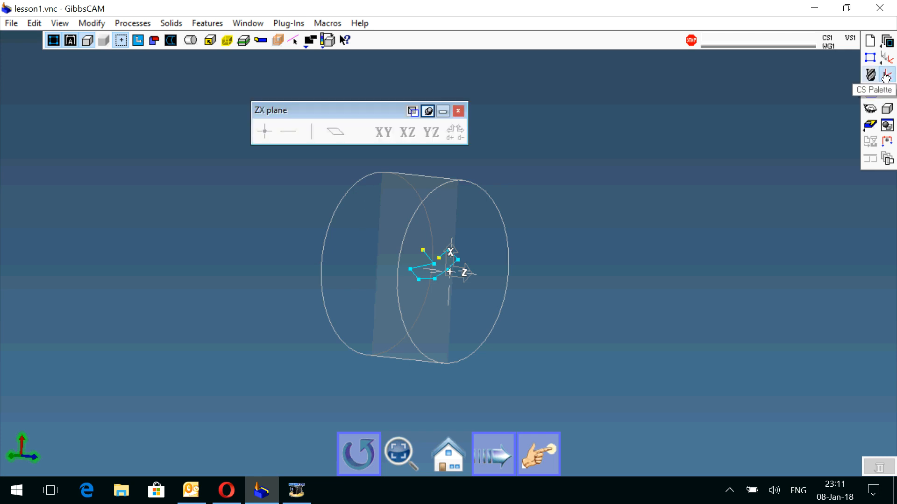
{"action": "left_click", "coordinate": [889, 75]}
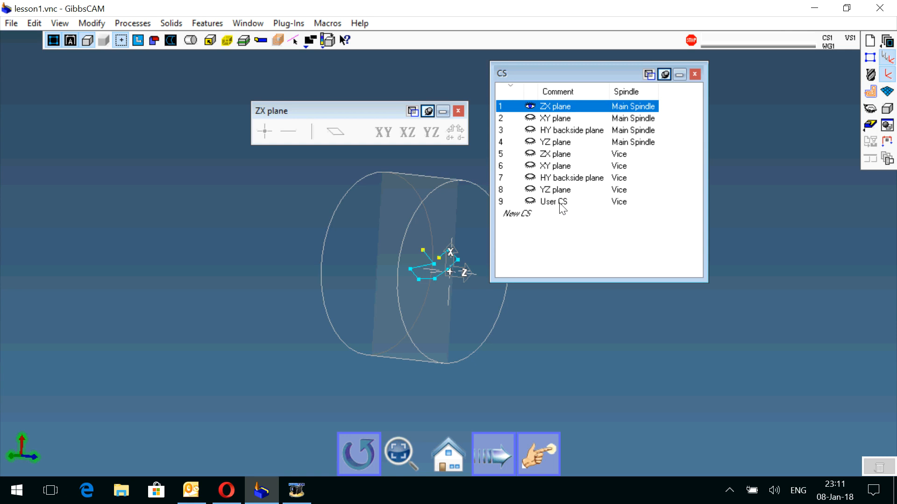
Activate the user coordinate system and align it to the XY plane.
{"action": "left_click", "coordinate": [560, 203]}
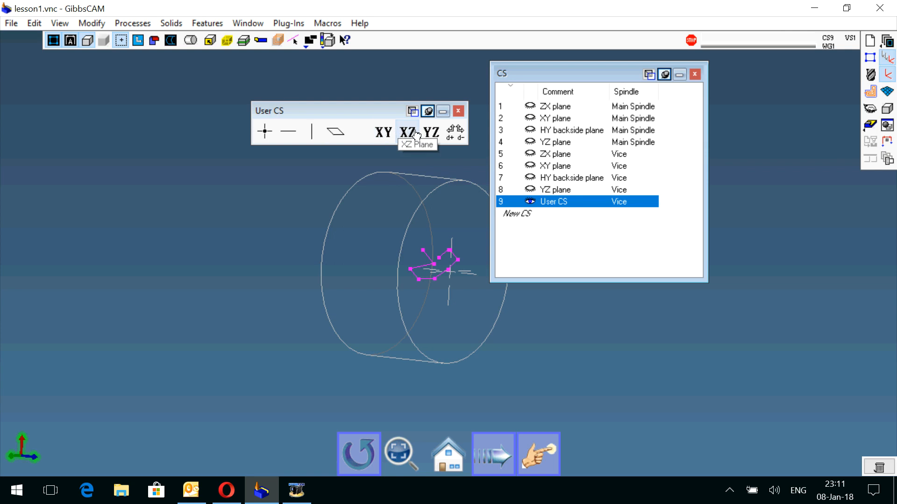
{"action": "left_click", "coordinate": [388, 139]}
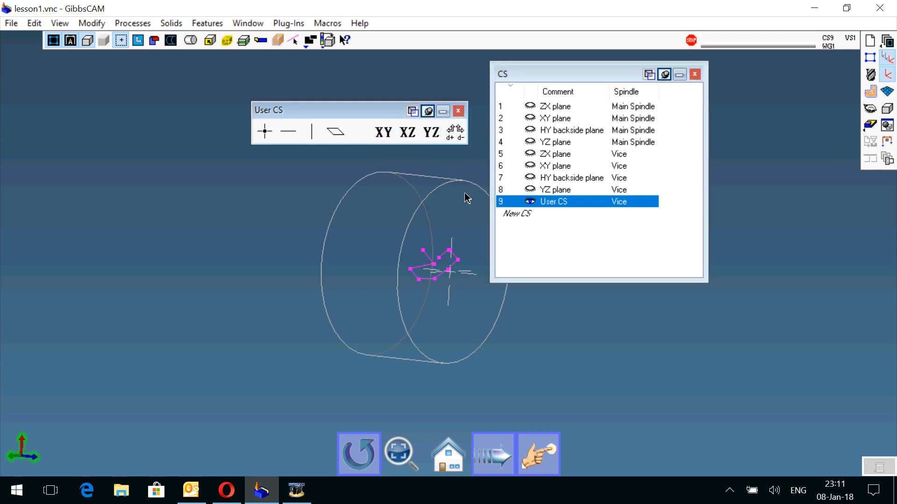
{"action": "middle_click_drag", "start_coordinate": [401, 245], "coordinate": [223, 290]}
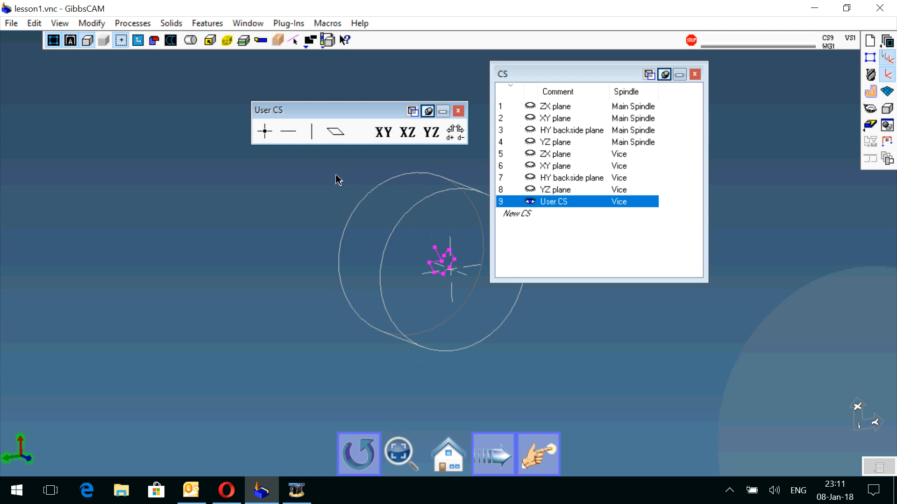
Check the palette for the Main Spindle's ZX and XY planes, then reactivate the user coordinate system and apply the XY alignment again.
{"action": "left_click", "coordinate": [561, 107]}
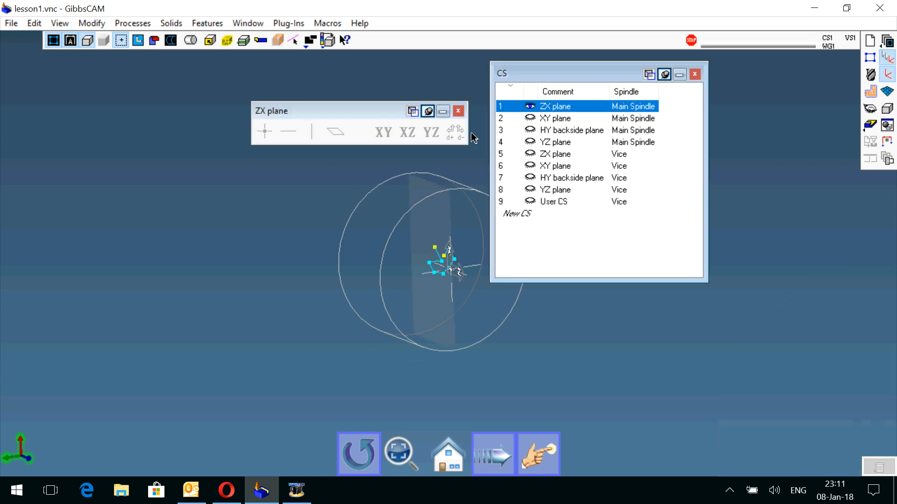
{"action": "left_click", "coordinate": [556, 118]}
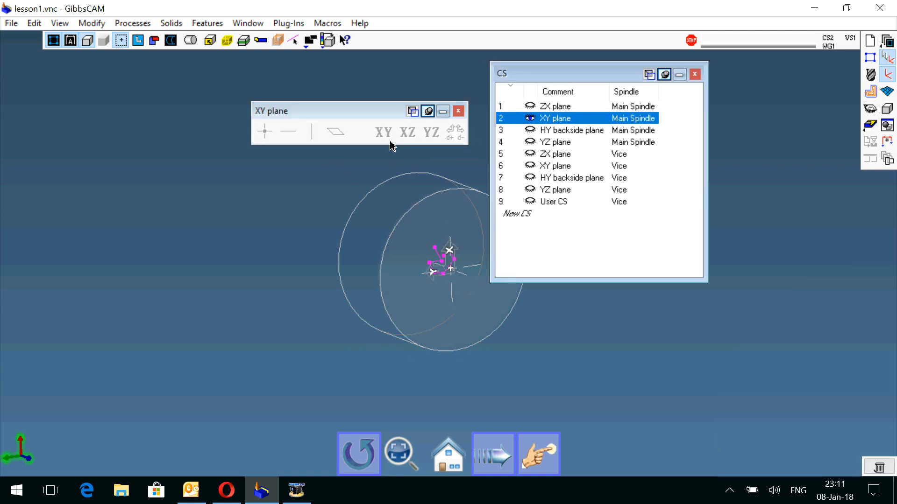
{"action": "left_click_drag", "start_coordinate": [381, 116], "coordinate": [316, 104]}
{"action": "left_click", "coordinate": [547, 202]}
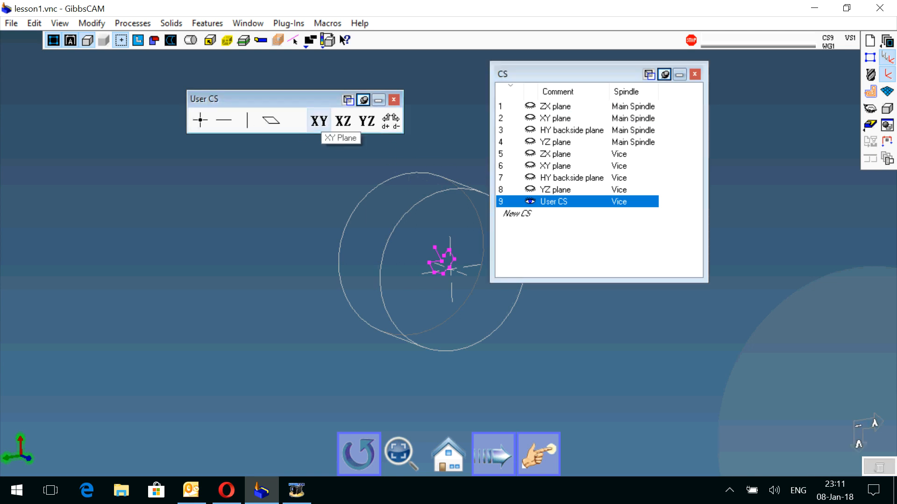
{"action": "left_click", "coordinate": [320, 122]}
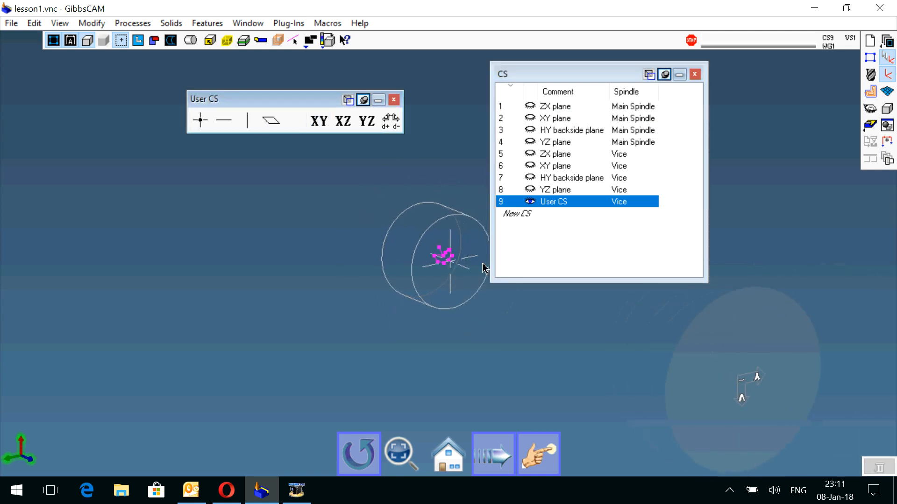
Rotate the user coordinate system 50 degrees clockwise about the Y axis, and close the coordinate system palette and list.
{"action": "left_click_drag", "start_coordinate": [547, 76], "coordinate": [618, 66]}
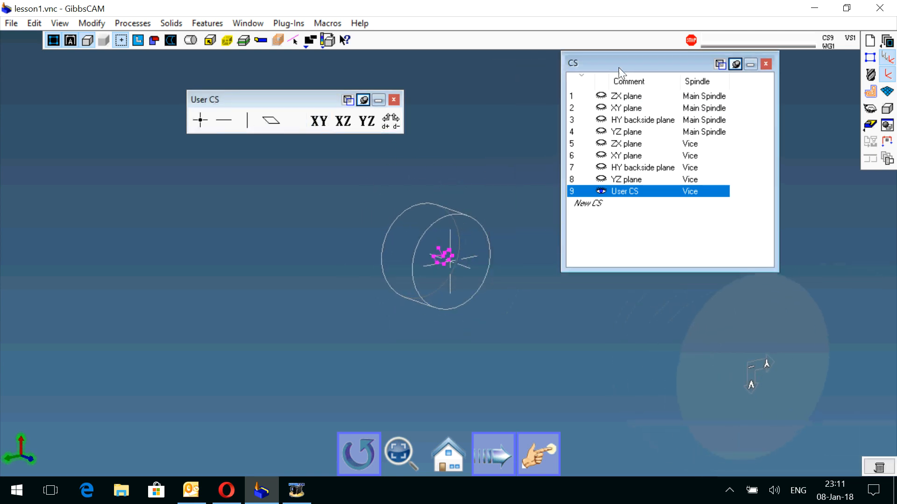
{"action": "left_click", "coordinate": [273, 122]}
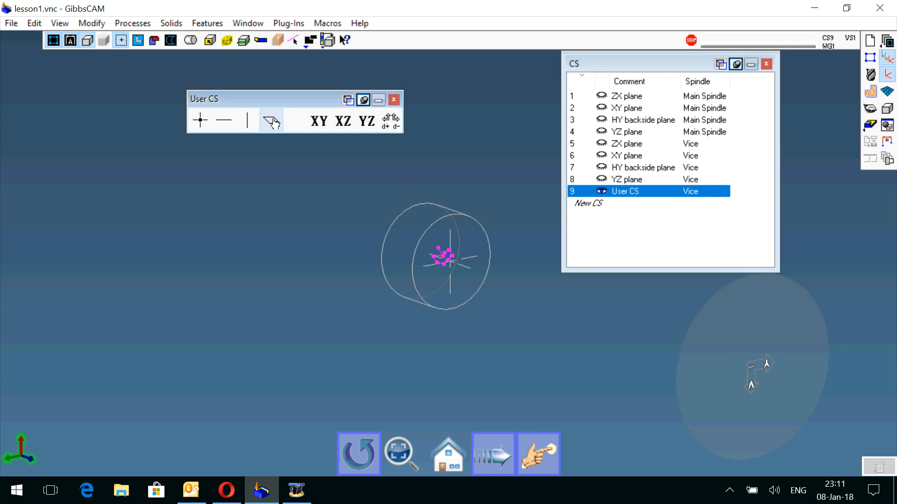
{"action": "left_click", "coordinate": [526, 336]}
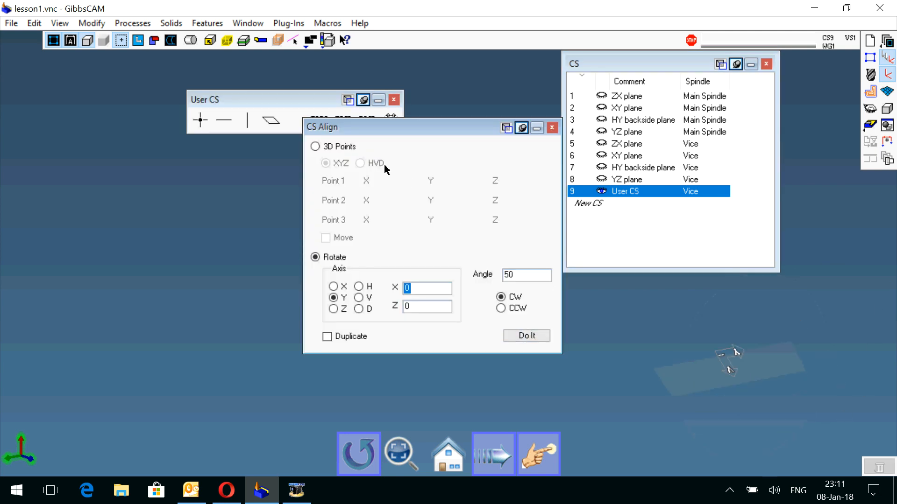
{"action": "left_click", "coordinate": [556, 129]}
{"action": "middle_click_drag", "start_coordinate": [563, 299], "coordinate": [784, 425]}
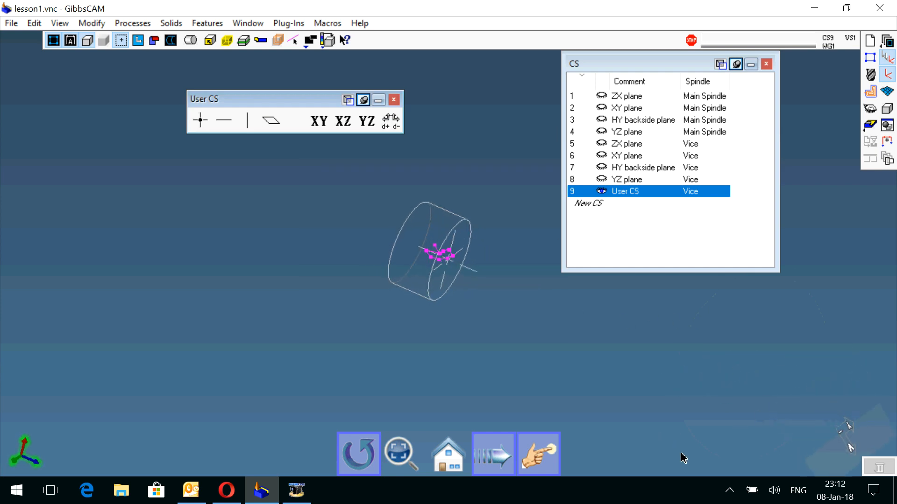
{"action": "middle_click_drag", "start_coordinate": [683, 459], "coordinate": [353, 331]}
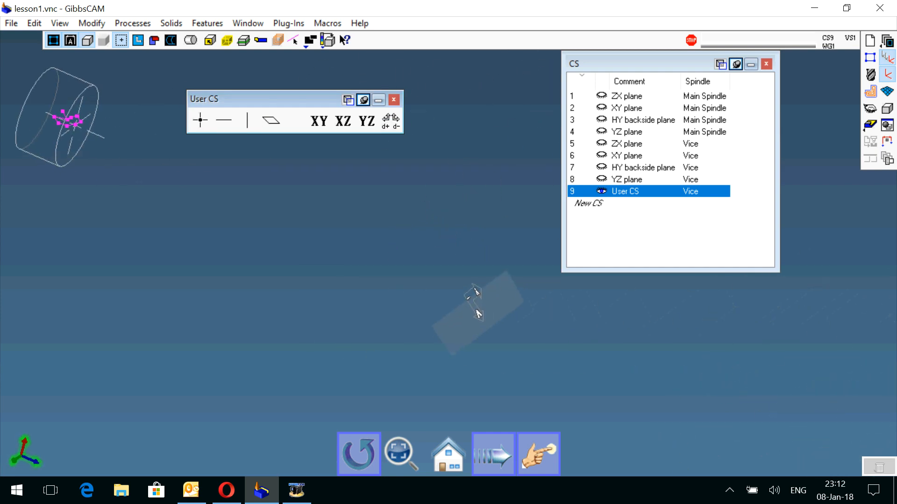
{"action": "left_click_drag", "start_coordinate": [366, 231], "coordinate": [657, 361]}
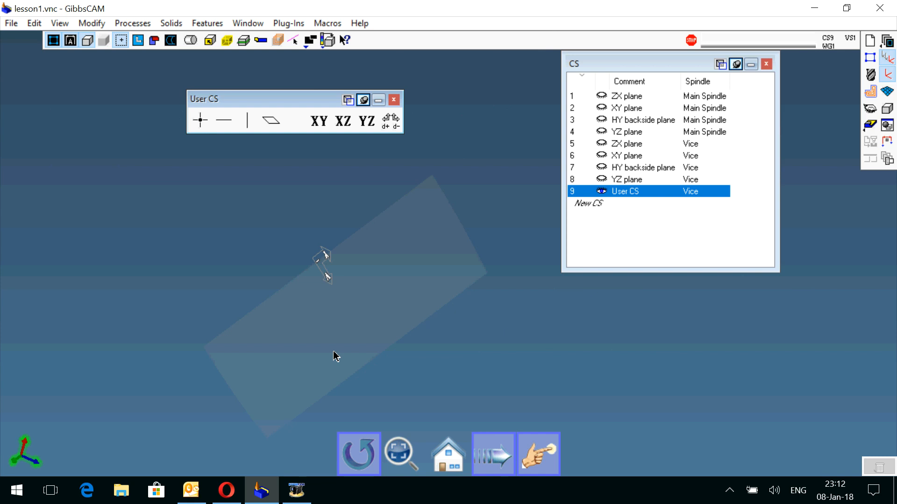
{"action": "left_click", "coordinate": [395, 102]}
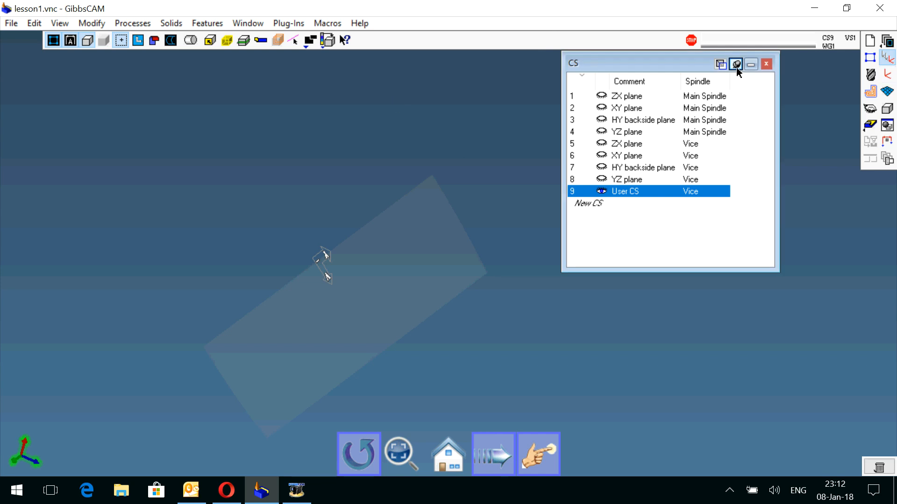
{"action": "left_click", "coordinate": [766, 64]}
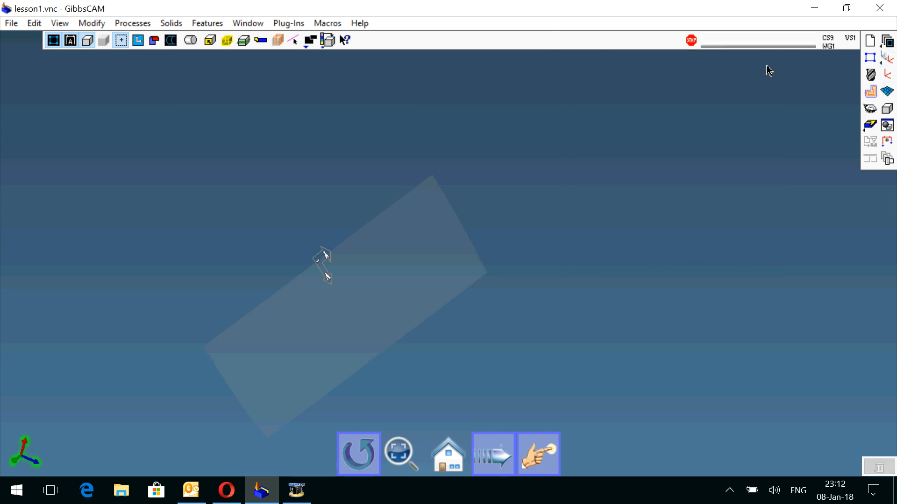
Create a tool in the first tool slot and compare its milling types with the turning insert types, including the form insert.
{"action": "left_click", "coordinate": [872, 76]}
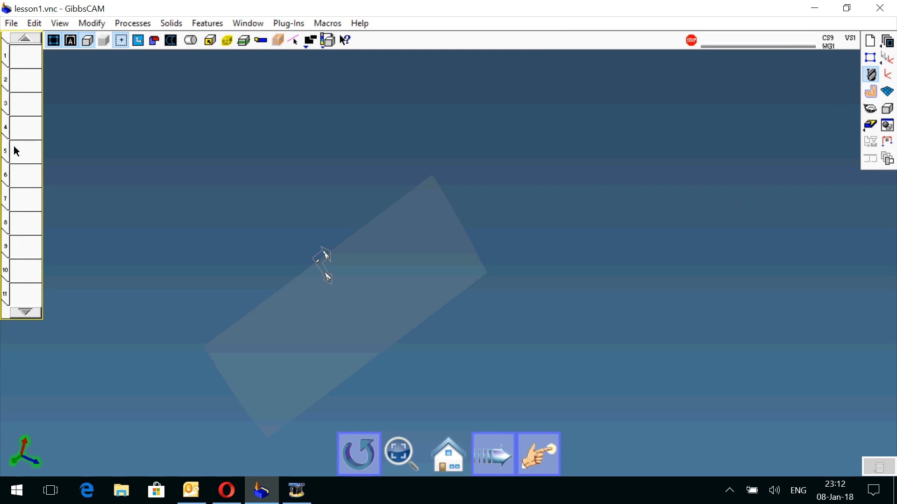
{"action": "double_click", "coordinate": [21, 60]}
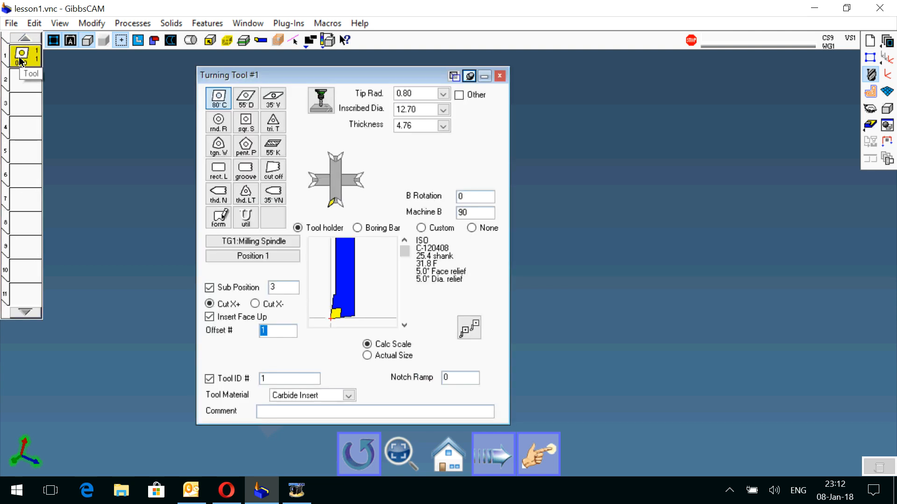
{"action": "left_click_drag", "start_coordinate": [362, 74], "coordinate": [403, 64]}
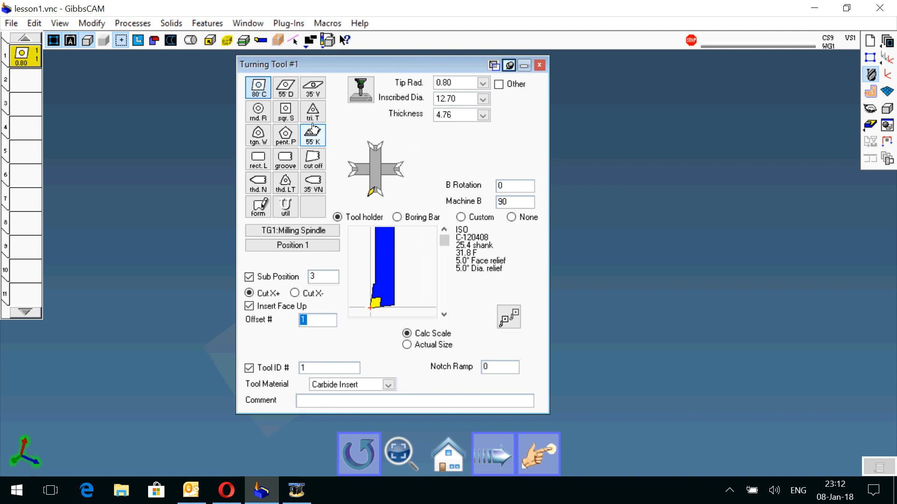
{"action": "left_click", "coordinate": [366, 88]}
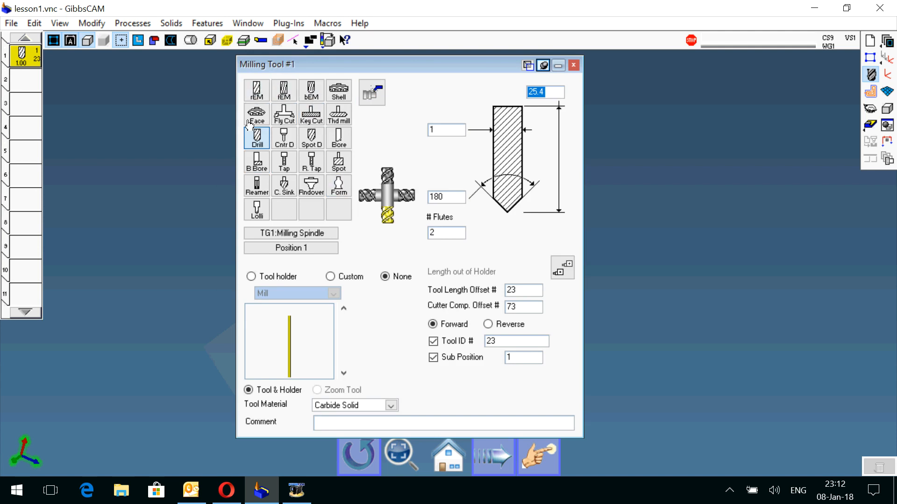
{"action": "left_click", "coordinate": [368, 90]}
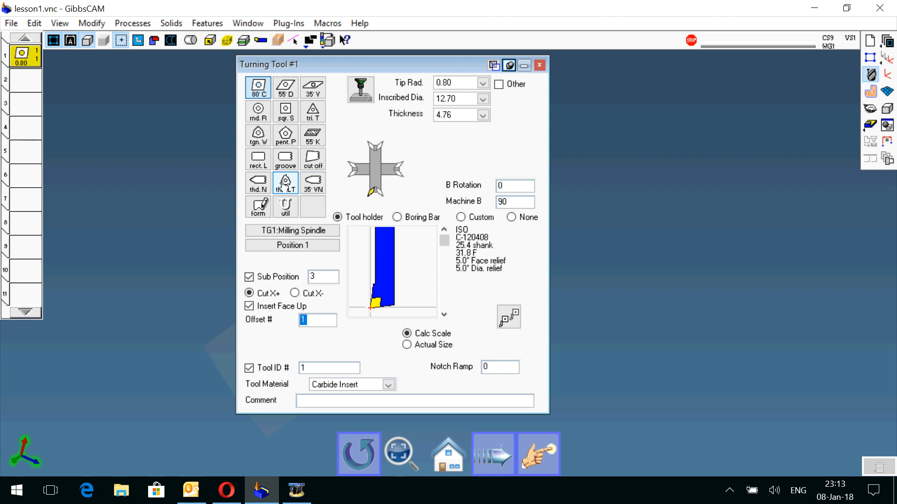
{"action": "left_click", "coordinate": [260, 211]}
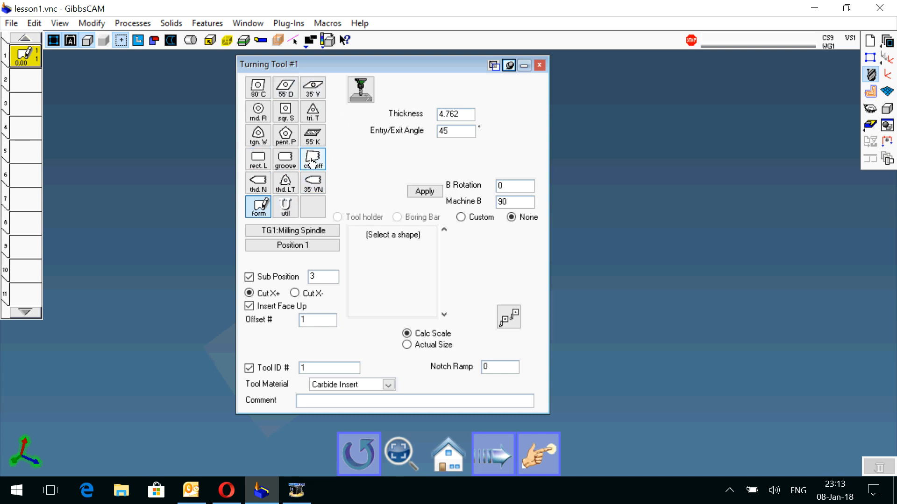
Define an 80° C insert with tip radius 0.80, inscribed diameter 12.70 and thickness 4.76, checking the Other size option on the way.
{"action": "left_click", "coordinate": [259, 93]}
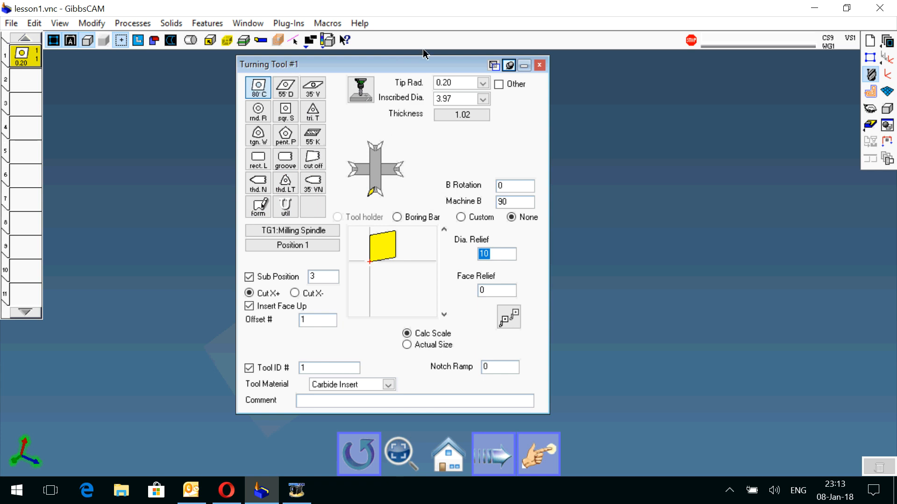
{"action": "left_click", "coordinate": [483, 83]}
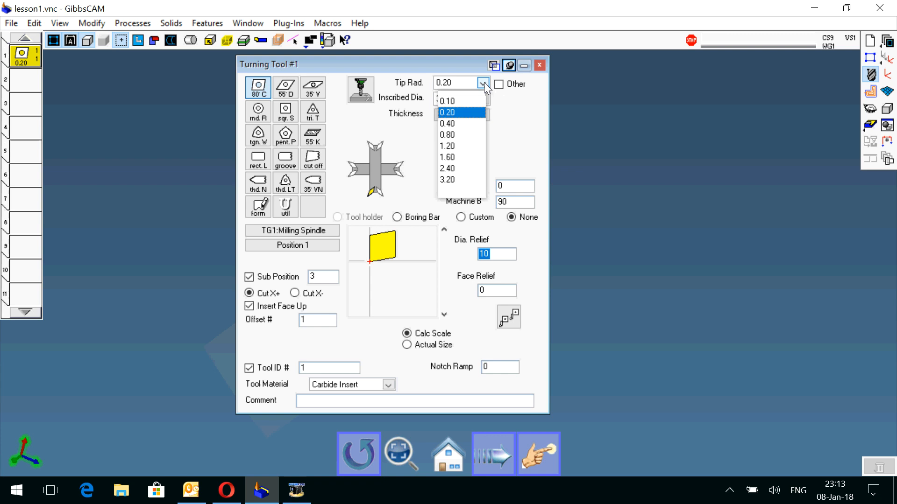
{"action": "left_click", "coordinate": [464, 135]}
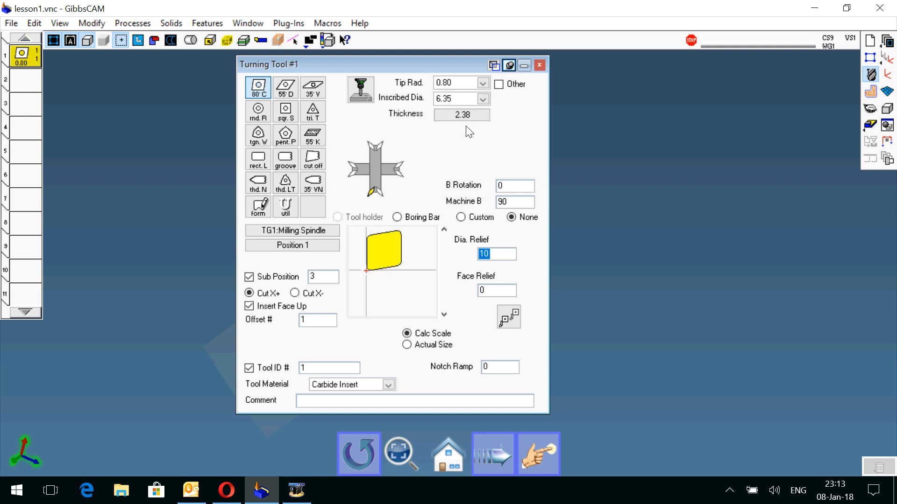
{"action": "left_click", "coordinate": [483, 99]}
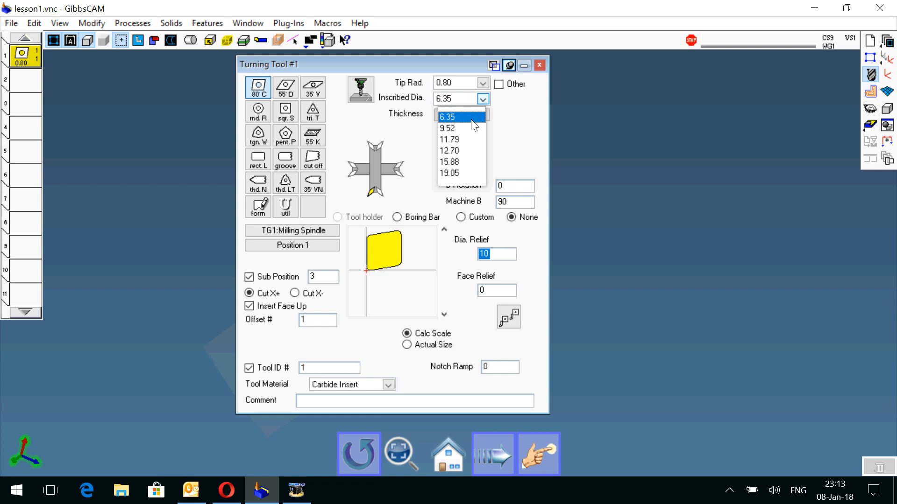
{"action": "left_click", "coordinate": [448, 150]}
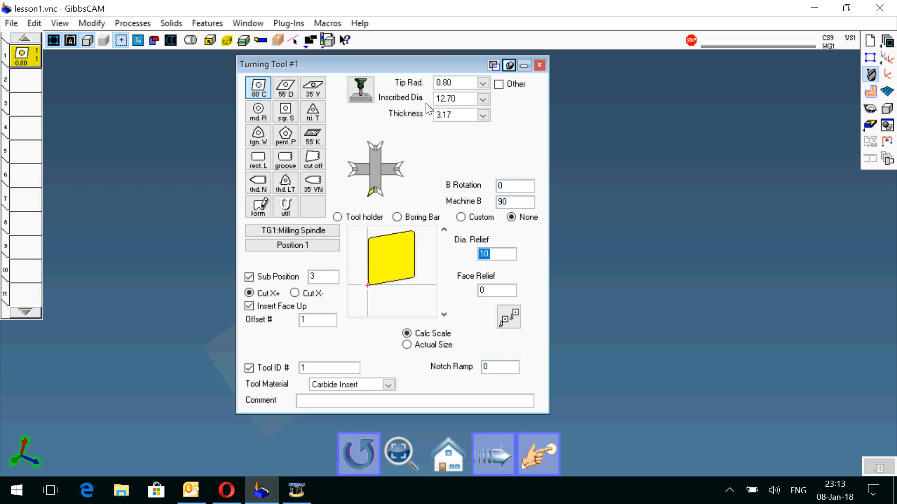
{"action": "left_click", "coordinate": [486, 114]}
{"action": "left_click", "coordinate": [464, 143]}
{"action": "left_click", "coordinate": [503, 91]}
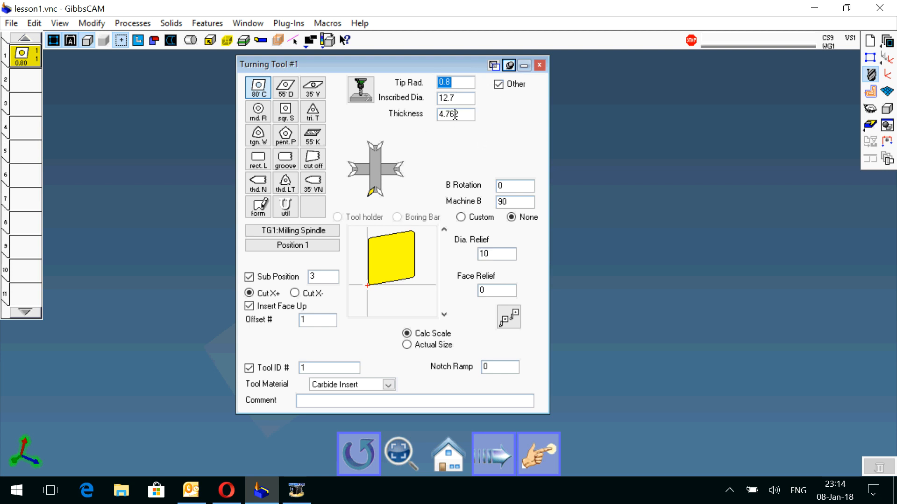
{"action": "left_click", "coordinate": [498, 85]}
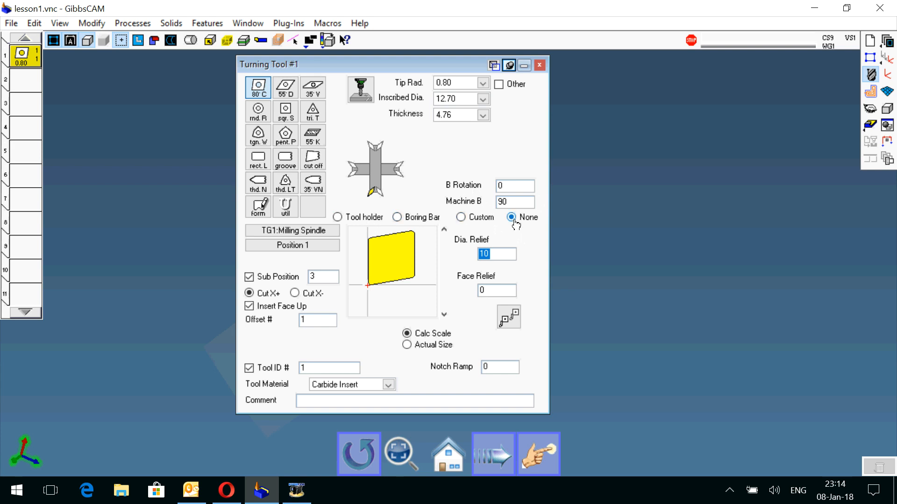
Compare the Boring Bar, Custom and None holder options for the insert and choose the Tool holder option.
{"action": "left_click", "coordinate": [398, 218]}
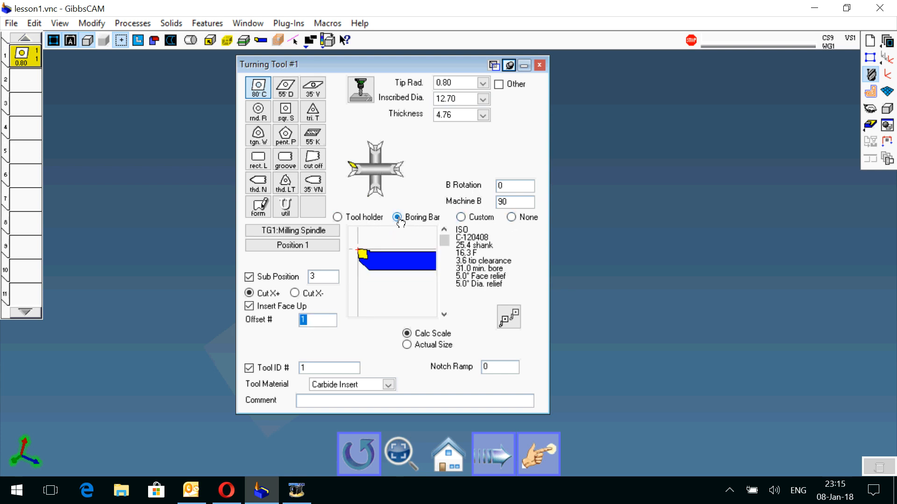
{"action": "left_click", "coordinate": [338, 218]}
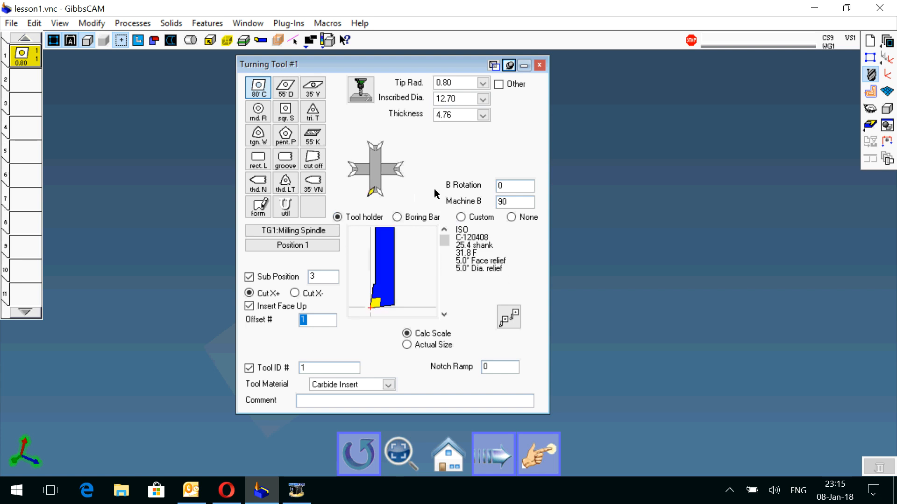
{"action": "left_click", "coordinate": [461, 218]}
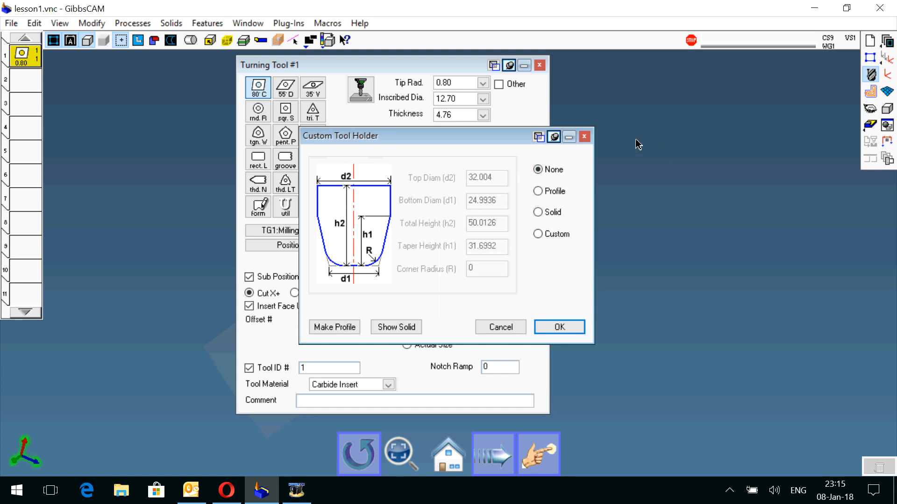
{"action": "left_click", "coordinate": [584, 137]}
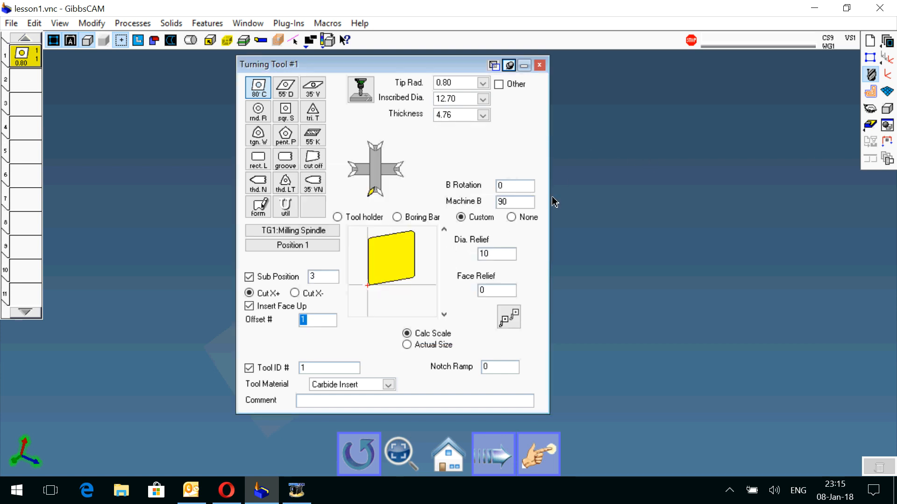
{"action": "left_click", "coordinate": [512, 218]}
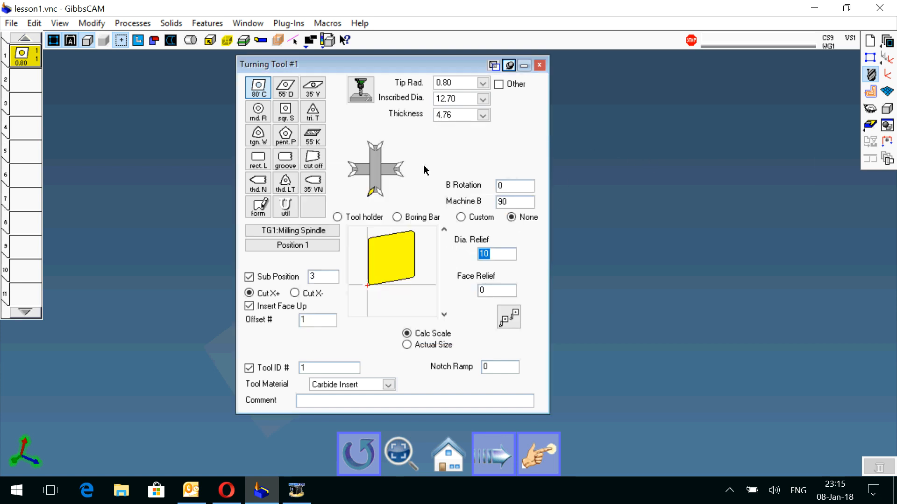
{"action": "left_click", "coordinate": [337, 218]}
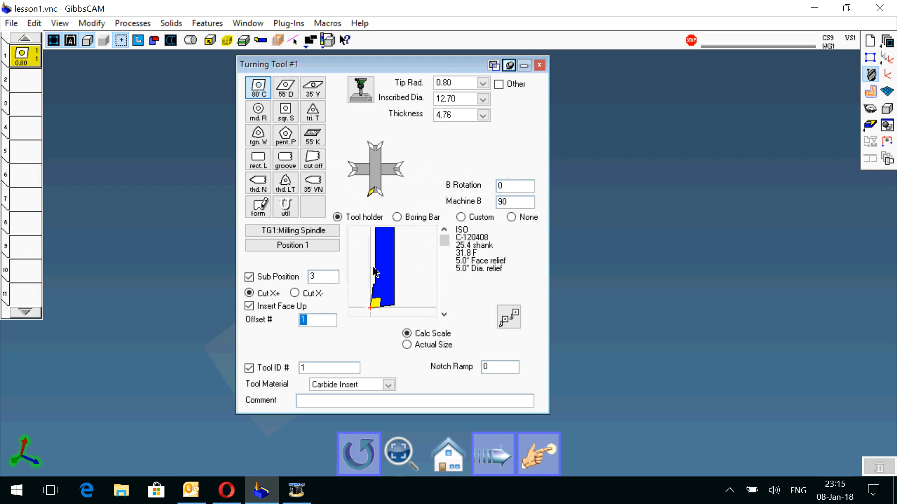
Browse the ISO holders available for the 80° C insert and return to C-120408 with 5° face and diameter relief.
{"action": "left_click", "coordinate": [444, 315]}
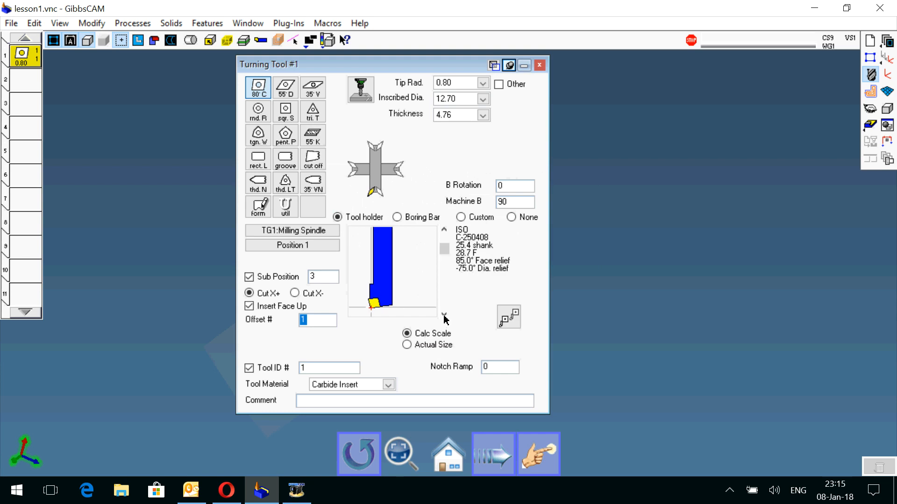
{"action": "left_click", "coordinate": [444, 316]}
{"action": "left_click", "coordinate": [445, 316]}
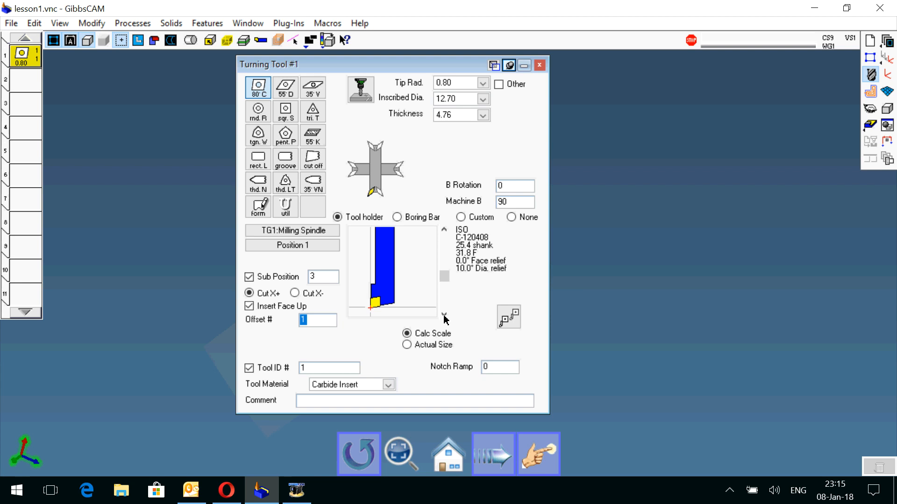
{"action": "left_click", "coordinate": [444, 316]}
{"action": "left_click", "coordinate": [444, 316]}
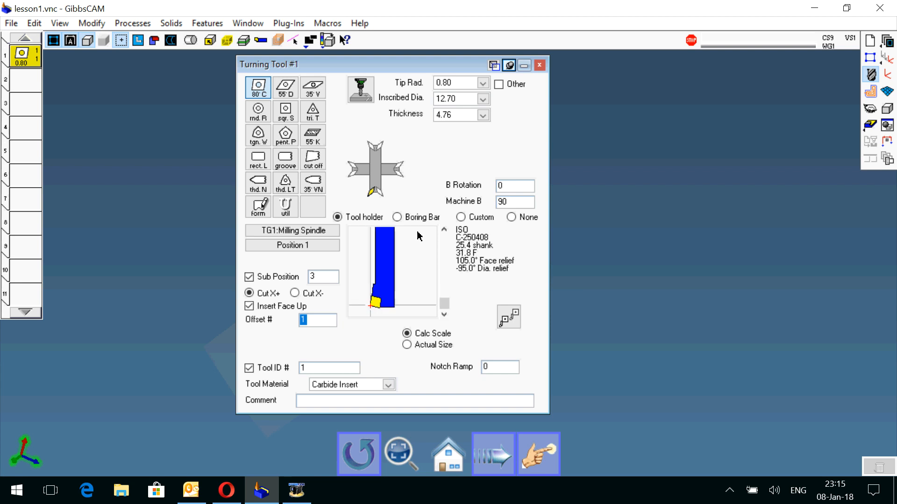
{"action": "left_click", "coordinate": [444, 230]}
{"action": "left_click", "coordinate": [444, 230]}
{"action": "left_click", "coordinate": [445, 230]}
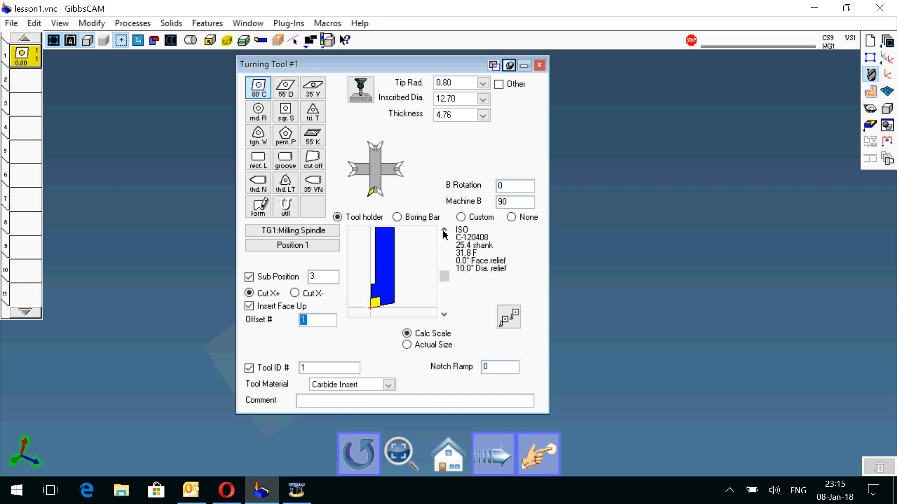
{"action": "left_click", "coordinate": [444, 230]}
{"action": "left_click", "coordinate": [444, 230]}
{"action": "left_click", "coordinate": [444, 231]}
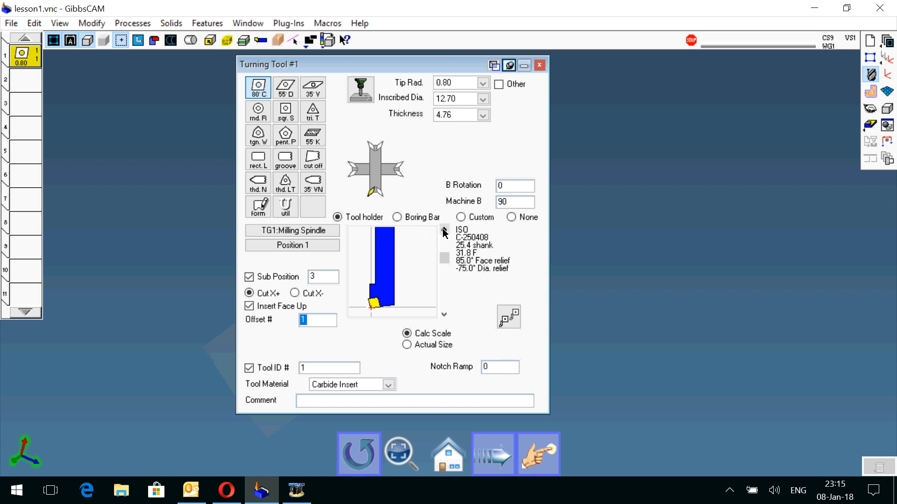
{"action": "left_click", "coordinate": [444, 230]}
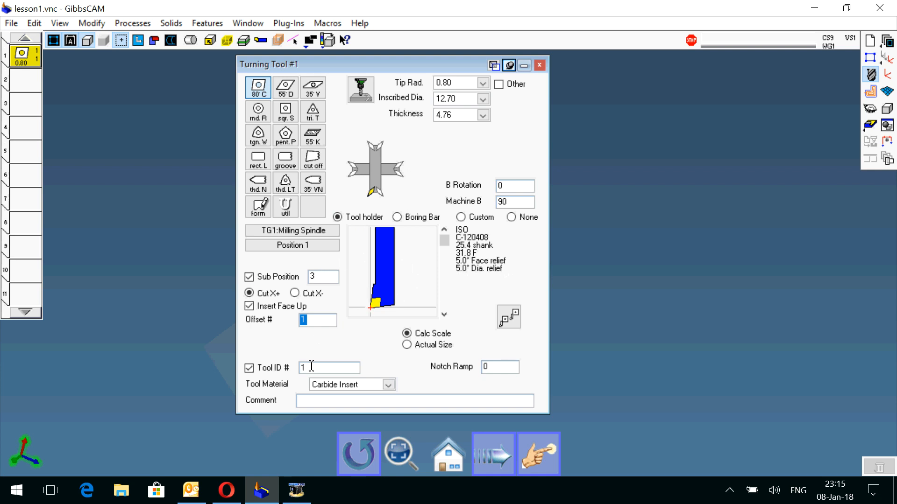
Set the turning tool's ID and offset numbers to 5, with the Tool ID and Insert Face Up options enabled.
{"action": "left_click", "coordinate": [250, 368]}
{"action": "left_click", "coordinate": [251, 369]}
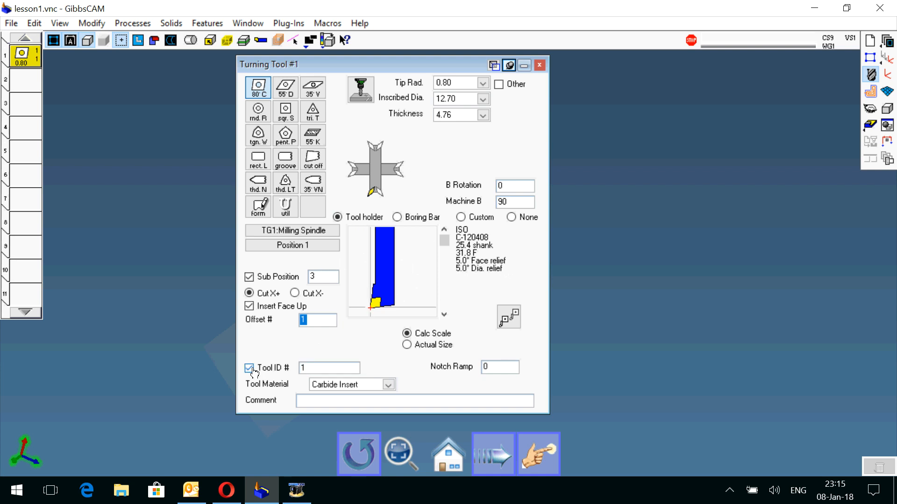
{"action": "double_click", "coordinate": [310, 372]}
{"action": "type", "text": "5"}
{"action": "left_click", "coordinate": [250, 307]}
{"action": "left_click", "coordinate": [251, 308]}
{"action": "key", "text": "Tab"}
{"action": "left_click_drag", "start_coordinate": [319, 279], "coordinate": [309, 279]}
{"action": "left_click_drag", "start_coordinate": [321, 369], "coordinate": [302, 369]}
{"action": "left_click", "coordinate": [312, 381]}
{"action": "left_click", "coordinate": [313, 372]}
Preview the turning tool at actual size, return to the calculated scale, and check the Notch Ramp setting.
{"action": "left_click", "coordinate": [424, 346]}
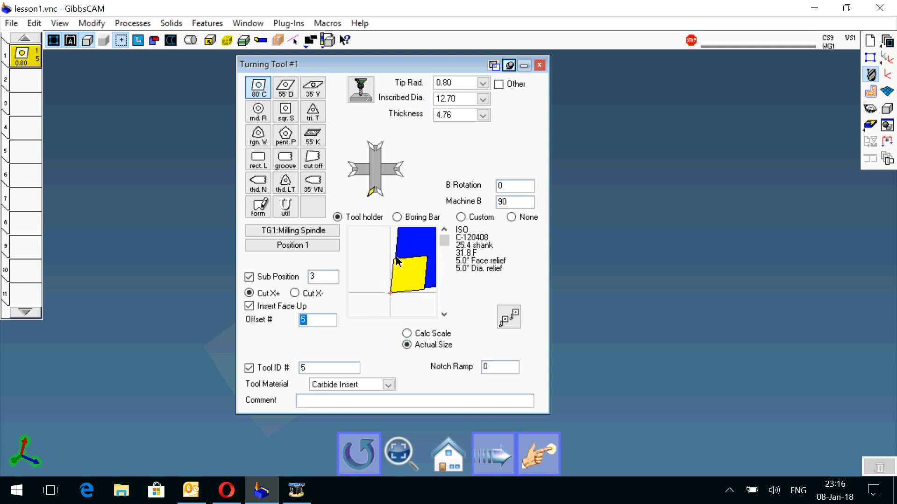
{"action": "left_click", "coordinate": [420, 335]}
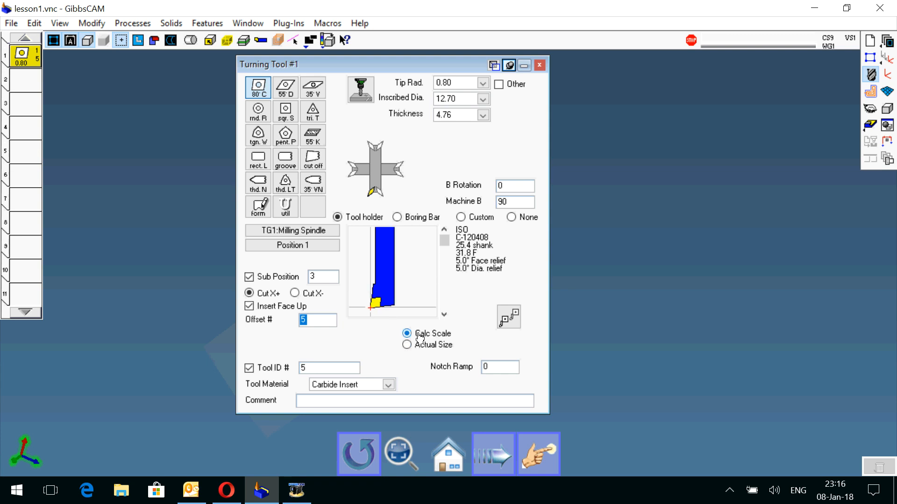
{"action": "double_click", "coordinate": [496, 367]}
{"action": "left_click", "coordinate": [494, 372]}
Select Carbide Insert as the tool material, leave the comment empty, and close the turning tool definition.
{"action": "left_click", "coordinate": [389, 385]}
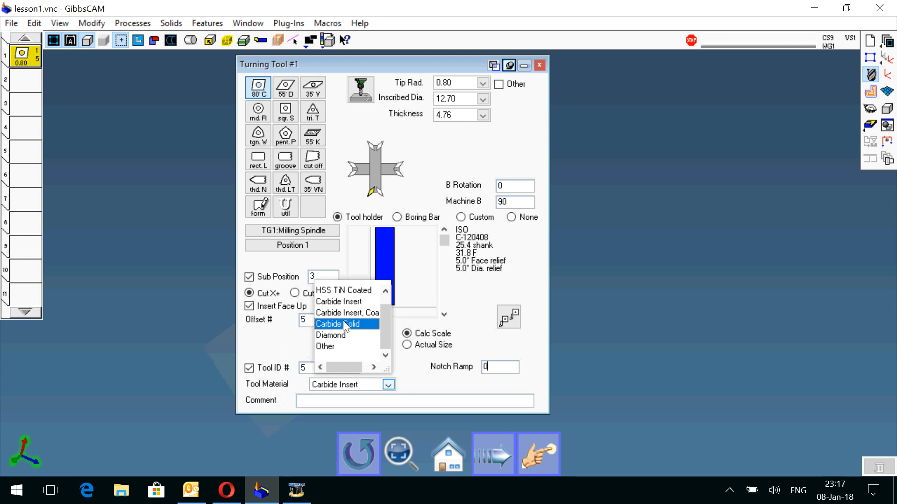
{"action": "left_click", "coordinate": [342, 301]}
{"action": "left_click", "coordinate": [363, 404]}
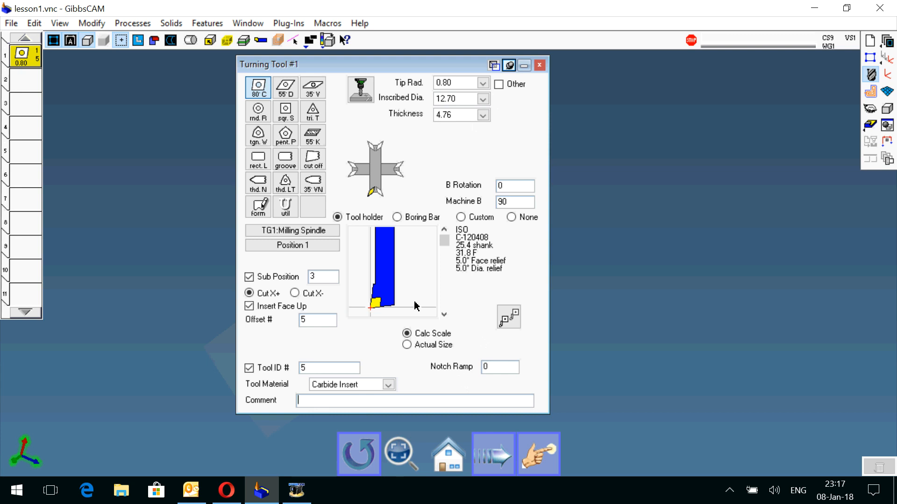
{"action": "left_click", "coordinate": [539, 65]}
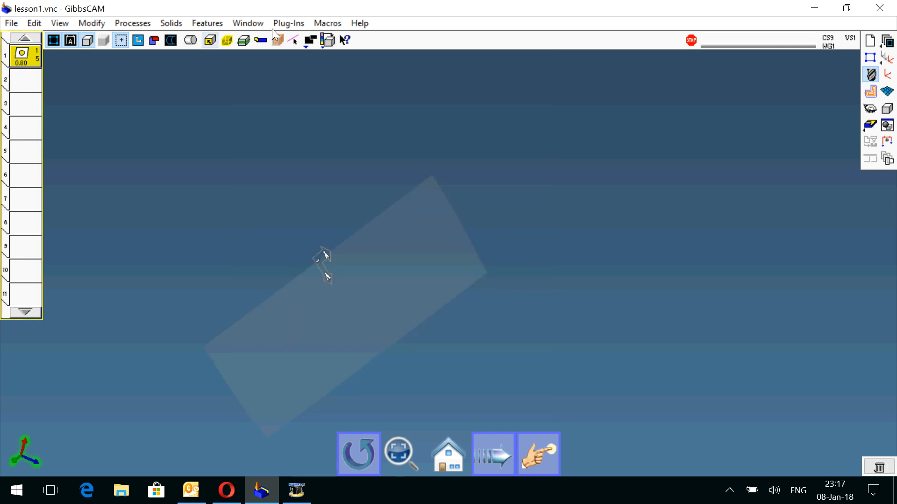
Create a milling tool in the second tool slot and compare the key cutter, thread mill, drill, center drill, spot drill and bore types.
{"action": "double_click", "coordinate": [37, 86]}
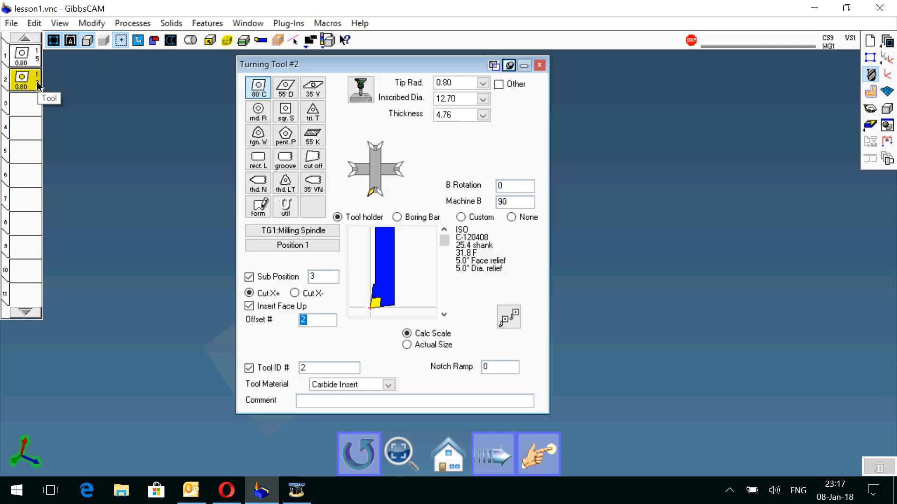
{"action": "left_click", "coordinate": [362, 90]}
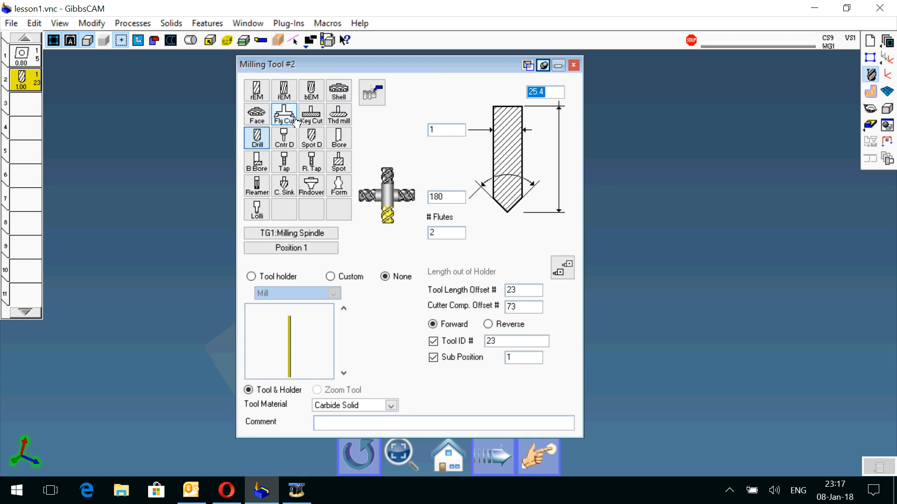
{"action": "left_click", "coordinate": [311, 117]}
{"action": "left_click", "coordinate": [344, 116]}
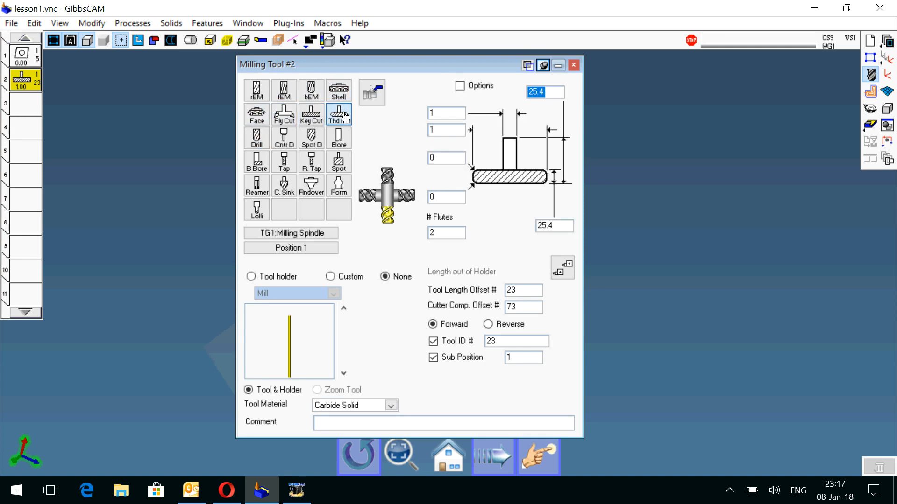
{"action": "left_click", "coordinate": [257, 138]}
{"action": "left_click", "coordinate": [284, 136]}
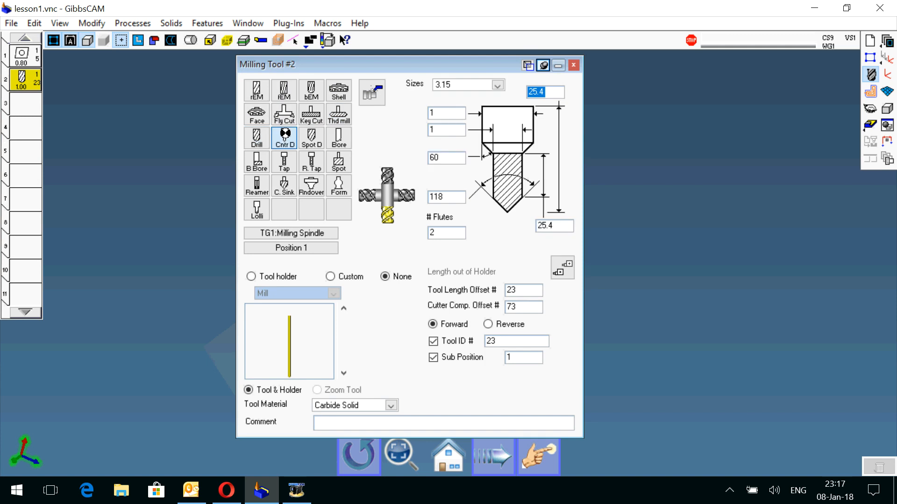
{"action": "left_click", "coordinate": [312, 136]}
{"action": "left_click", "coordinate": [340, 140]}
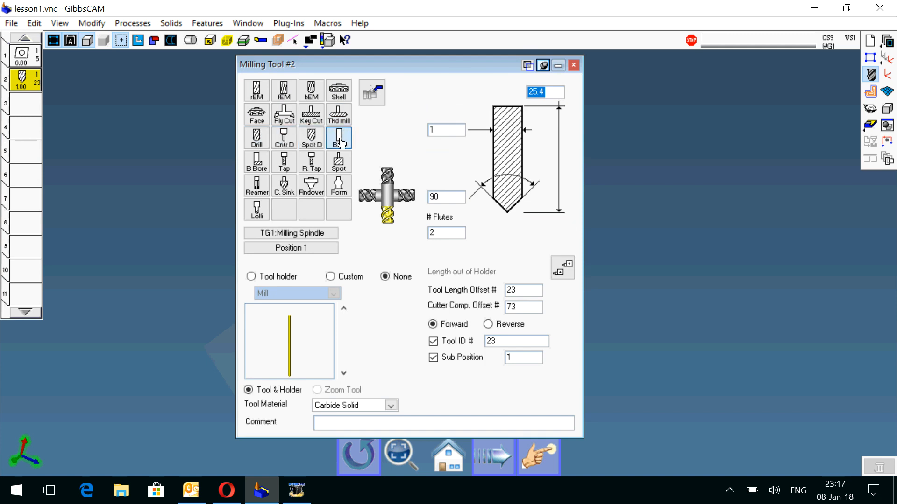
Compare the back bore, tap, rigid tap, spot, reamer, countersink, roundover, form and lollipop milling tool types.
{"action": "left_click", "coordinate": [257, 161]}
{"action": "left_click", "coordinate": [295, 160]}
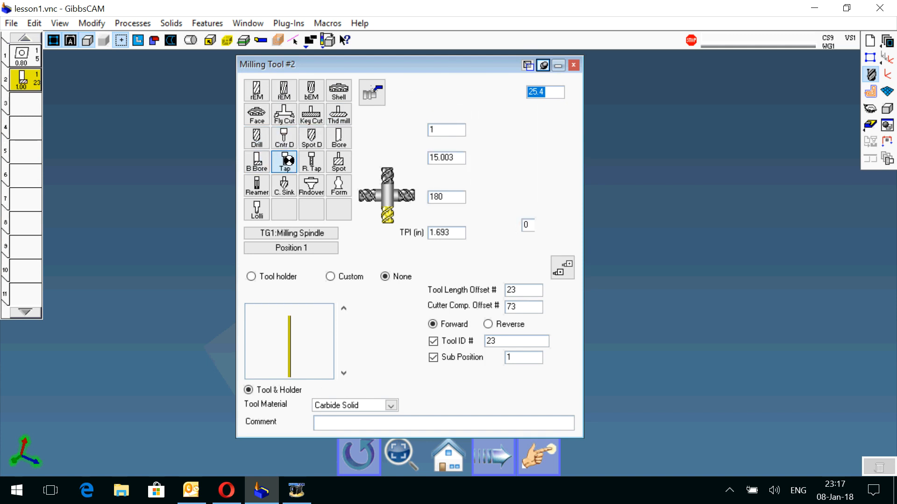
{"action": "left_click", "coordinate": [313, 161]}
{"action": "left_click", "coordinate": [341, 162]}
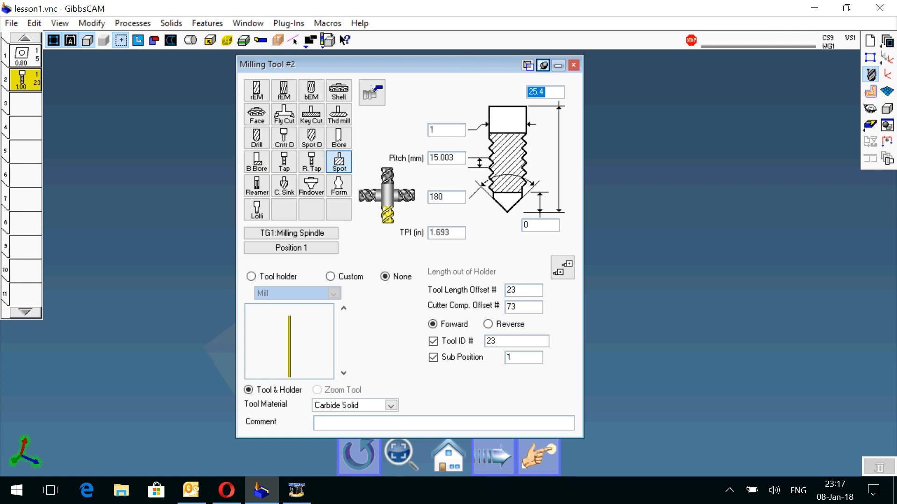
{"action": "left_click", "coordinate": [257, 185]}
{"action": "left_click", "coordinate": [290, 186]}
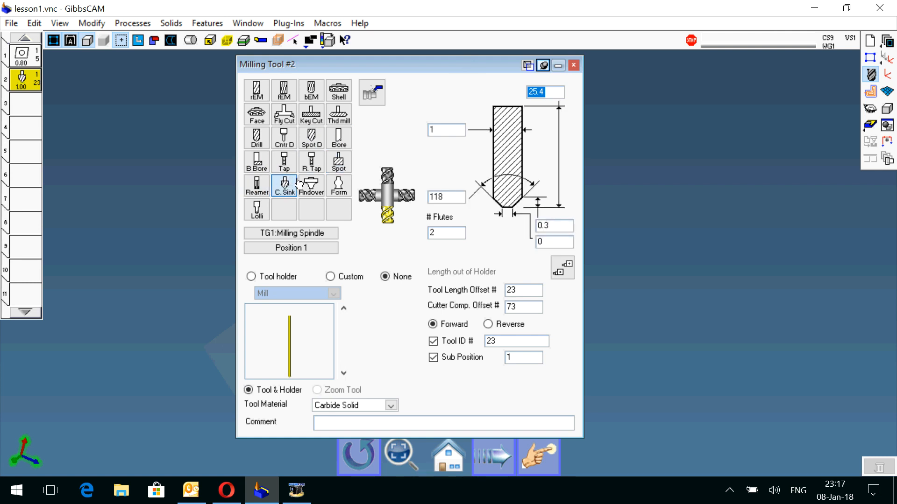
{"action": "left_click", "coordinate": [315, 184]}
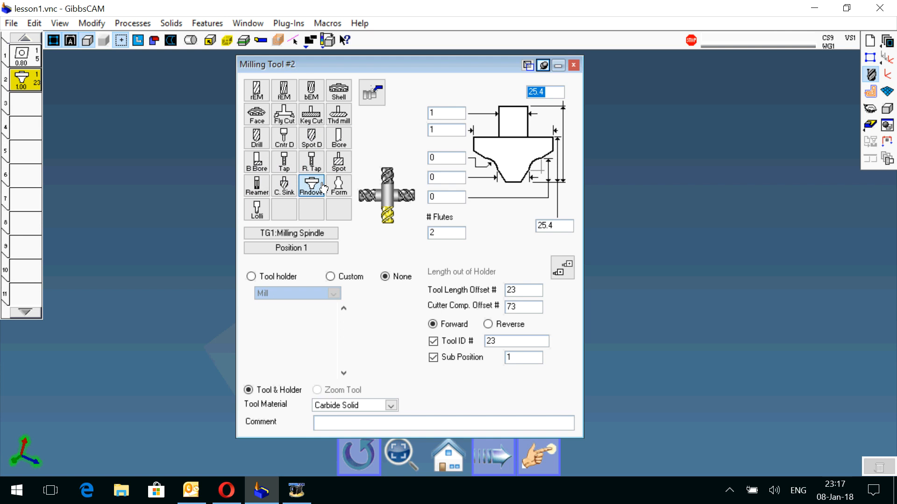
{"action": "left_click", "coordinate": [341, 188]}
{"action": "left_click", "coordinate": [269, 214]}
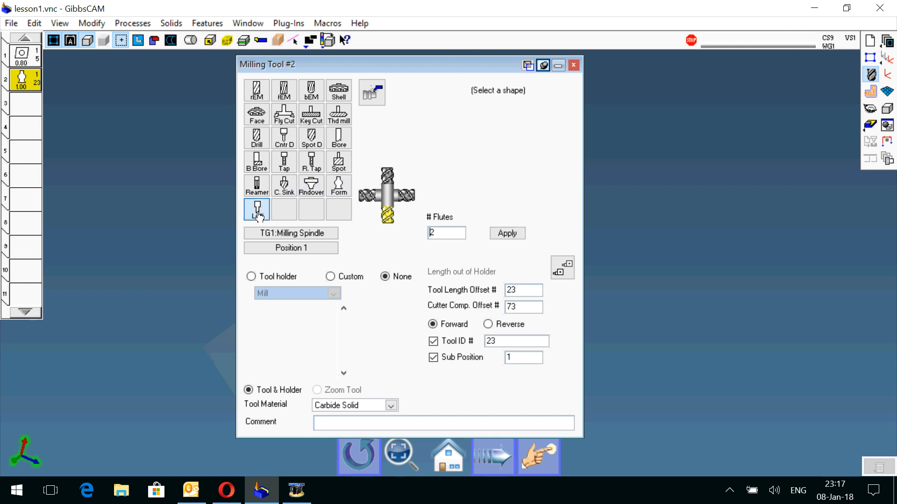
Choose the rEM end mill type for the second tool and set diameter 8, corner radius 0.5 and 4 flutes.
{"action": "left_click", "coordinate": [264, 99]}
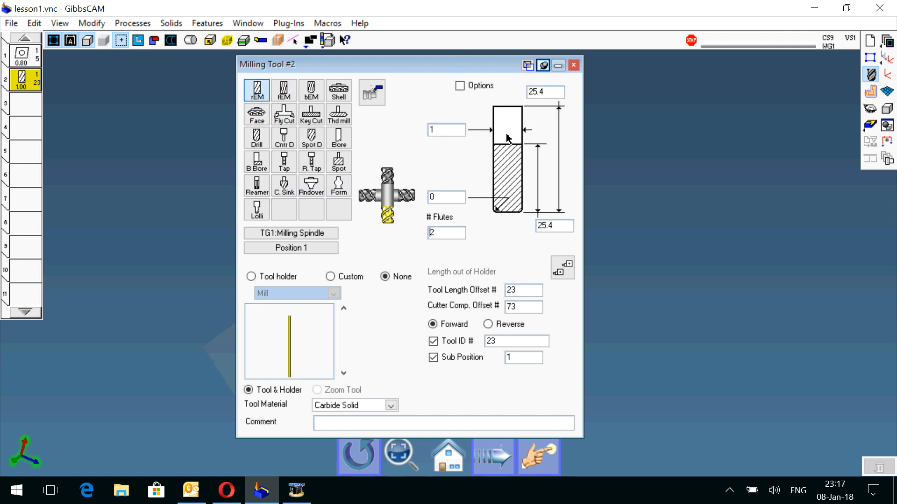
{"action": "double_click", "coordinate": [461, 133]}
{"action": "type", "text": "8"}
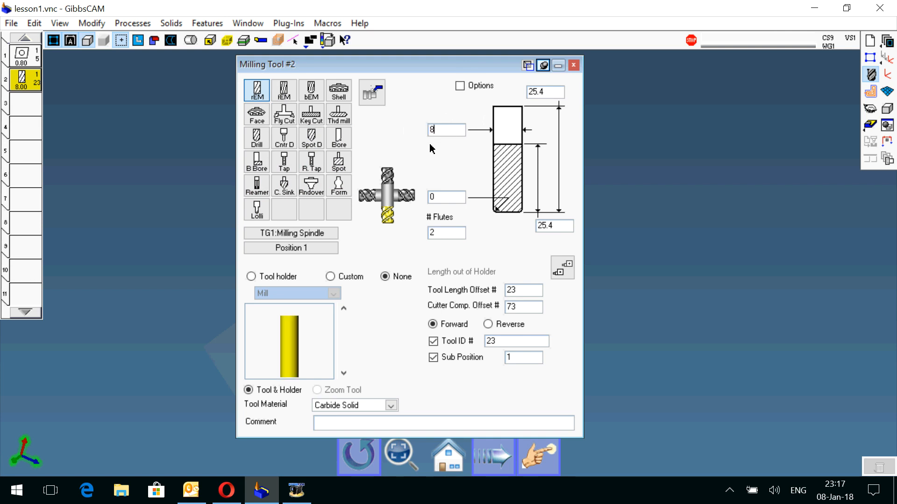
{"action": "double_click", "coordinate": [440, 199]}
{"action": "type", "text": "0"}
{"action": "left_click_drag", "start_coordinate": [457, 235], "coordinate": [421, 236]}
{"action": "type", "text": "4"}
Set the end mill's overall length to 70 mm and its flute length to 24 mm.
{"action": "left_click_drag", "start_coordinate": [558, 93], "coordinate": [526, 87]}
{"action": "type", "text": "70"}
{"action": "left_click_drag", "start_coordinate": [558, 228], "coordinate": [541, 222]}
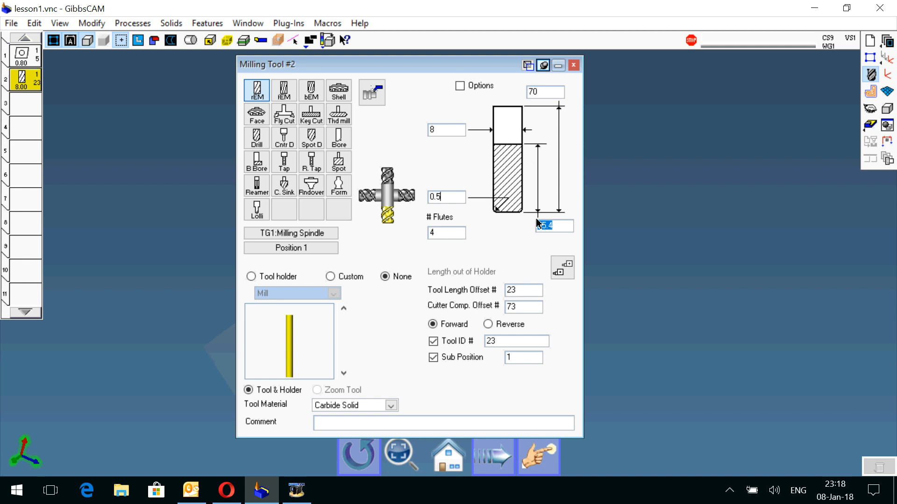
{"action": "key", "text": "BackSpace"}
Add a Mill tool holder to the end mill and check the Mill Class in the part's document settings.
{"action": "left_click", "coordinate": [253, 277]}
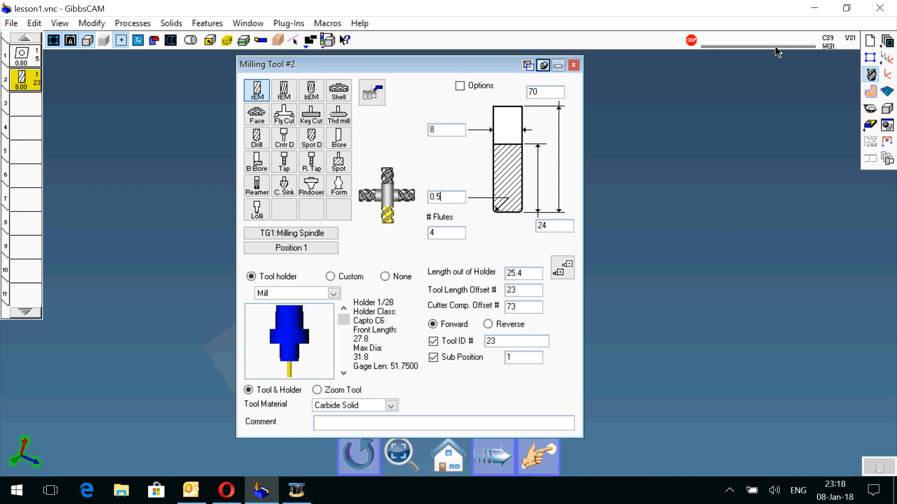
{"action": "left_click", "coordinate": [870, 40]}
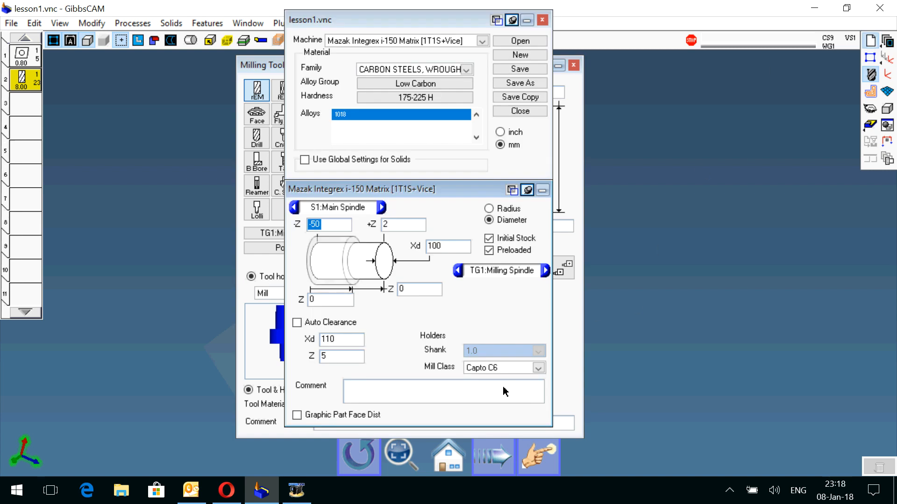
{"action": "left_click", "coordinate": [543, 19]}
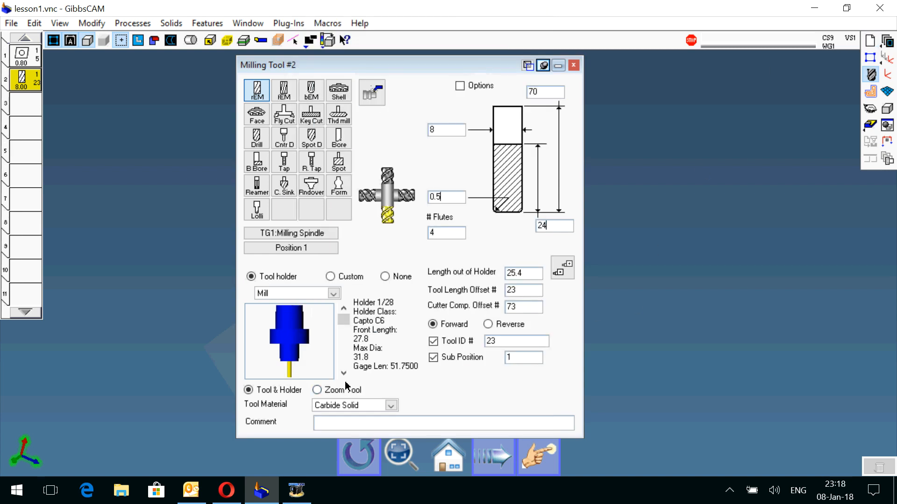
Browse the Mill holder variants and pick Capto C6 holder 9/28 with front length 34.0 for the end mill.
{"action": "left_click", "coordinate": [344, 374]}
{"action": "left_click", "coordinate": [344, 373]}
{"action": "left_click", "coordinate": [344, 373]}
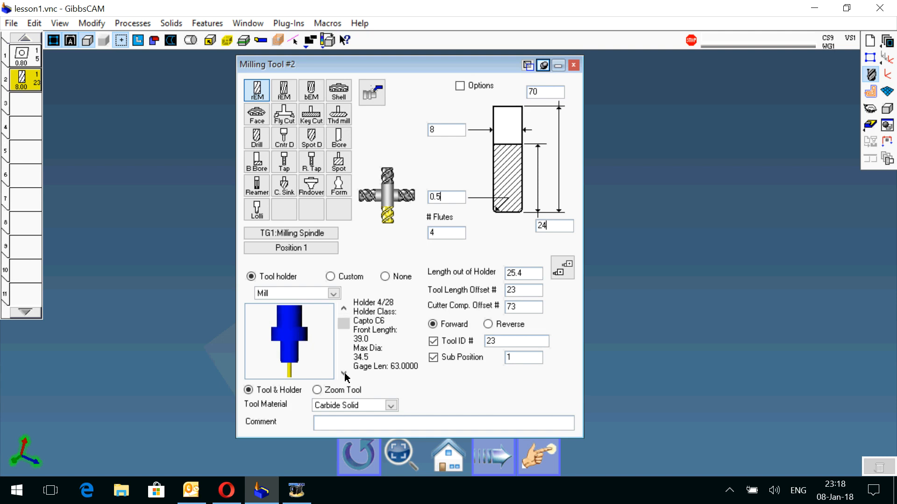
{"action": "left_click", "coordinate": [343, 373]}
{"action": "left_click", "coordinate": [343, 374]}
{"action": "left_click", "coordinate": [344, 374]}
{"action": "left_click", "coordinate": [344, 373]}
{"action": "left_click", "coordinate": [343, 373]}
{"action": "left_click", "coordinate": [344, 373]}
{"action": "left_click", "coordinate": [344, 373]}
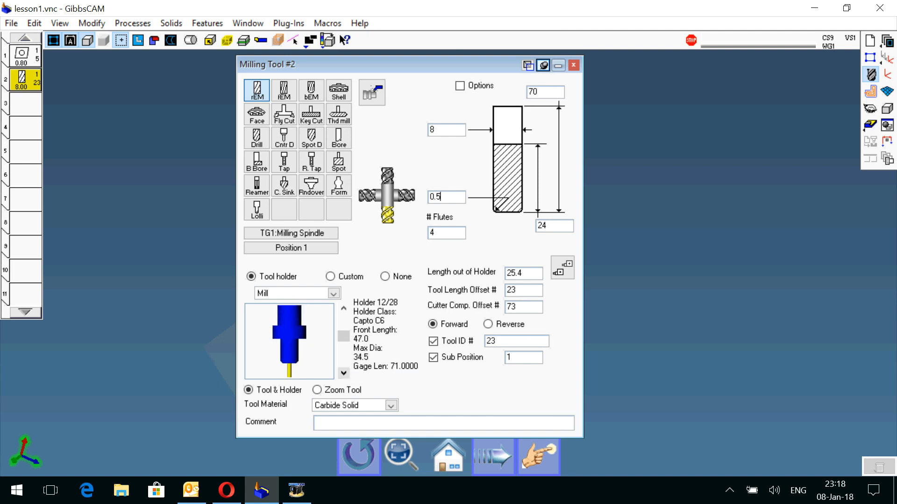
{"action": "left_click", "coordinate": [344, 373]}
{"action": "left_click", "coordinate": [344, 374]}
{"action": "left_click", "coordinate": [343, 374]}
{"action": "left_click", "coordinate": [344, 374]}
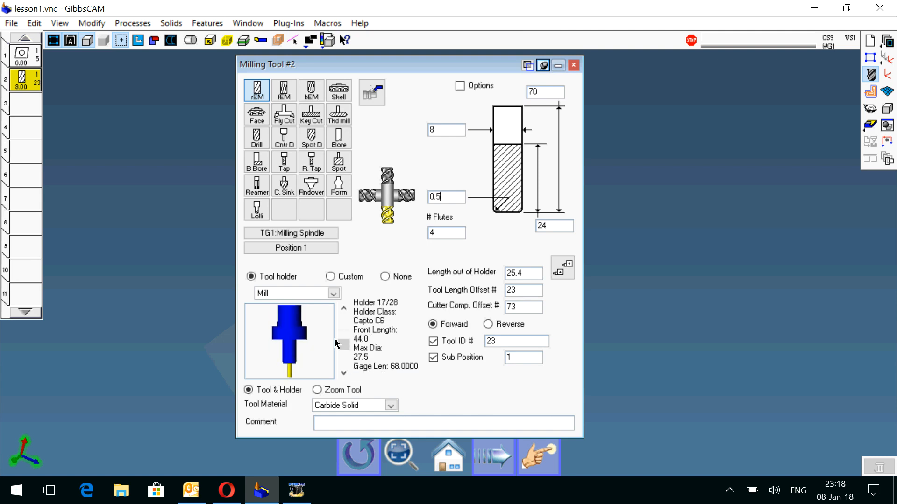
{"action": "left_click", "coordinate": [343, 310]}
{"action": "left_click", "coordinate": [344, 309]}
{"action": "left_click", "coordinate": [343, 310]}
{"action": "left_click", "coordinate": [344, 309]}
{"action": "left_click", "coordinate": [343, 310]}
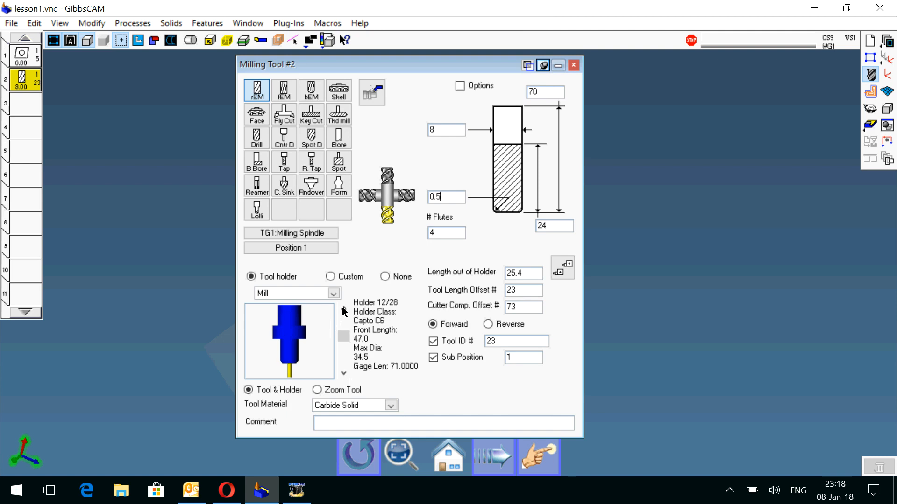
{"action": "left_click", "coordinate": [343, 309]}
{"action": "left_click", "coordinate": [344, 310]}
{"action": "left_click", "coordinate": [343, 310]}
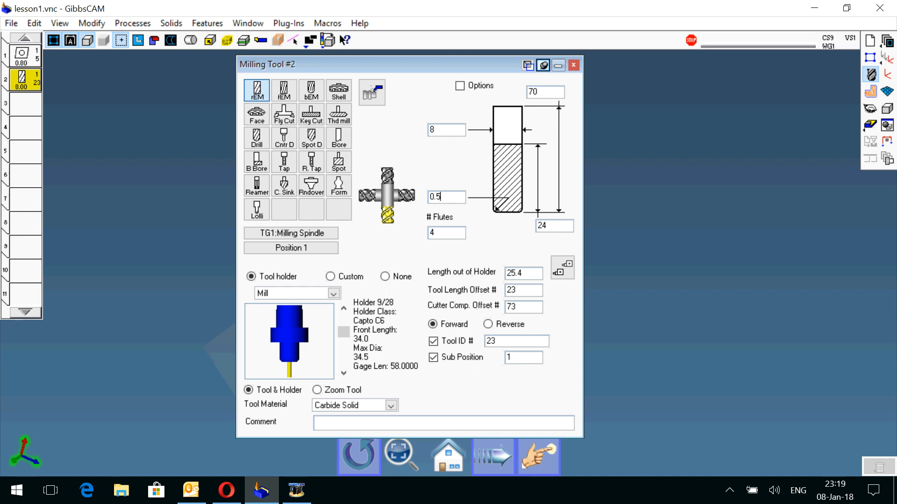
Set the end mill's tool ID to 3, sub position 2, tool length offset 3, cutter comp. offset 53 and length out of holder 35.
{"action": "left_click_drag", "start_coordinate": [503, 344], "coordinate": [479, 344]}
{"action": "type", "text": "3"}
{"action": "left_click_drag", "start_coordinate": [519, 361], "coordinate": [498, 359]}
{"action": "double_click", "coordinate": [517, 290]}
{"action": "double_click", "coordinate": [510, 308]}
{"action": "double_click", "coordinate": [506, 291]}
{"action": "left_click_drag", "start_coordinate": [526, 276], "coordinate": [512, 279]}
{"action": "type", "text": "35"}
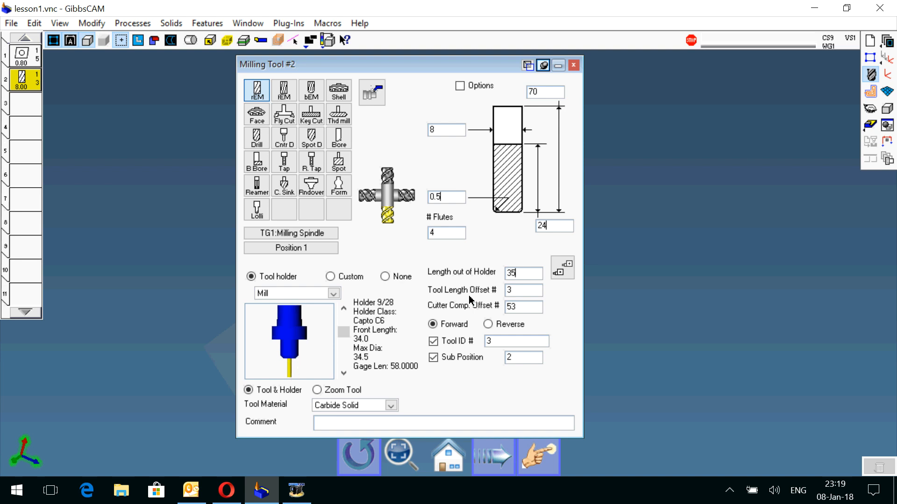
{"action": "left_click", "coordinate": [324, 392]}
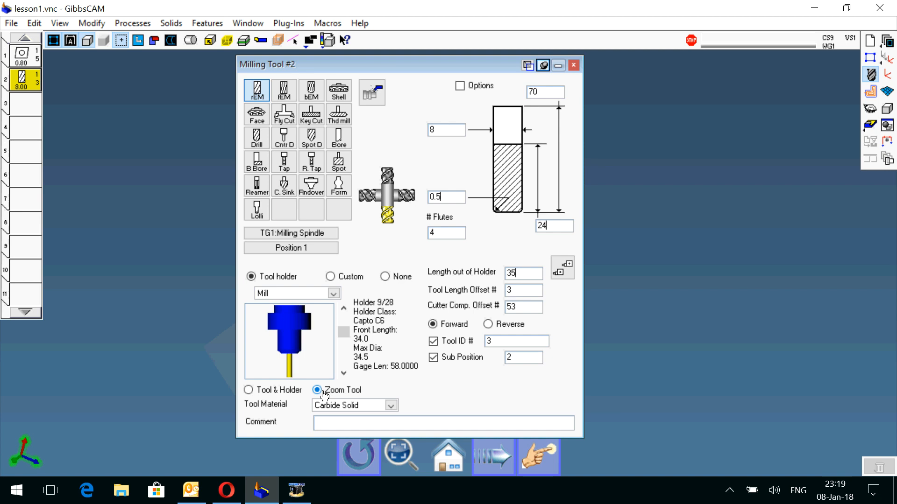
{"action": "left_click", "coordinate": [259, 397]}
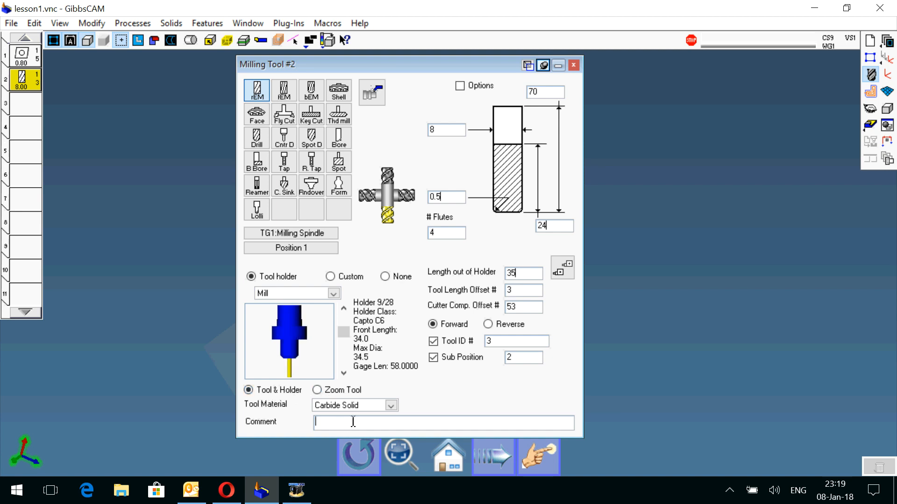
{"action": "type", "text": "fghjkll;';lkj"}
{"action": "key", "text": "BackSpace"}
{"action": "key", "text": "BackSpace"}
{"action": "key", "text": "BackSpace"}
{"action": "key", "text": "BackSpace"}
{"action": "key", "text": "BackSpace"}
{"action": "key", "text": "BackSpace"}
{"action": "key", "text": "BackSpace"}
{"action": "key", "text": "BackSpace"}
{"action": "key", "text": "BackSpace"}
{"action": "key", "text": "BackSpace"}
{"action": "key", "text": "BackSpace"}
{"action": "key", "text": "BackSpace"}
{"action": "key", "text": "BackSpace"}
{"action": "key", "text": "BackSpace"}
Close the end mill's settings and look over the surface modeling tools.
{"action": "left_click", "coordinate": [574, 66]}
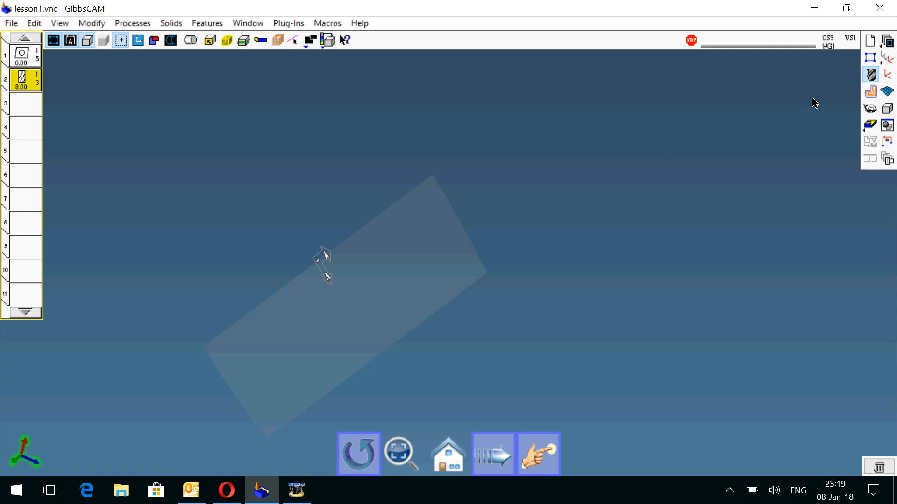
{"action": "left_click", "coordinate": [888, 92]}
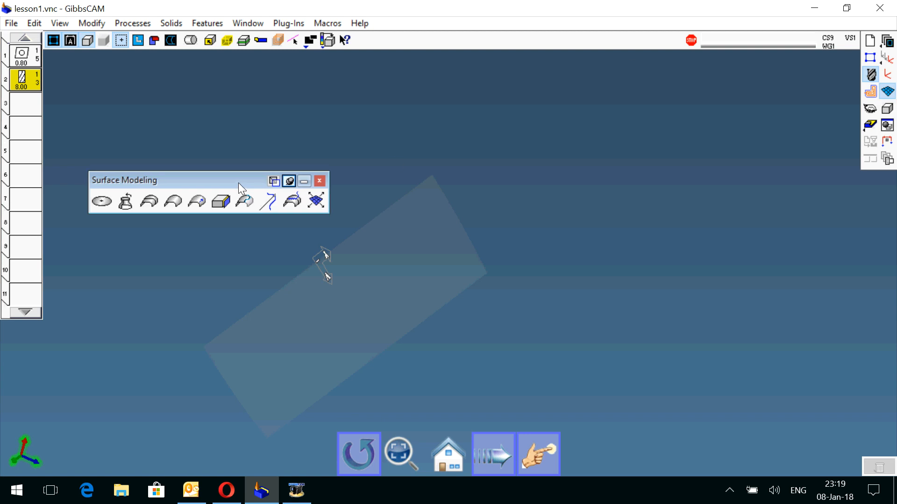
{"action": "left_click_drag", "start_coordinate": [238, 183], "coordinate": [240, 110]}
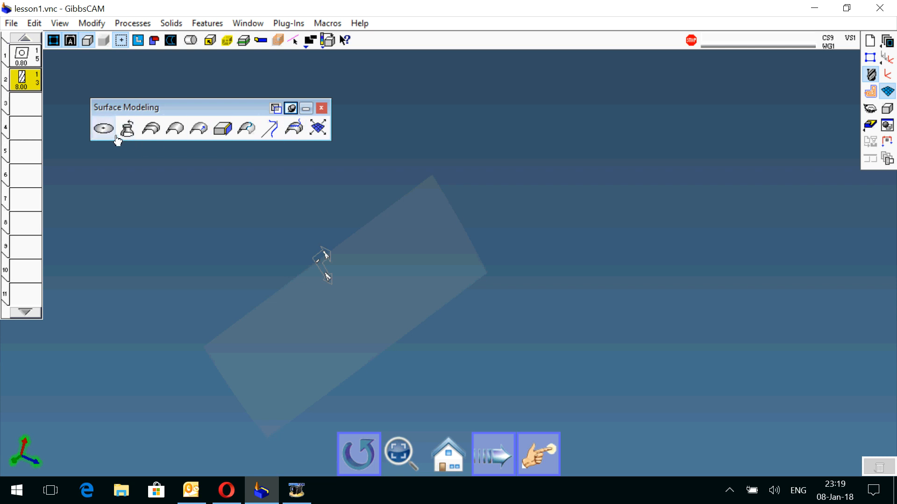
{"action": "left_click", "coordinate": [322, 108]}
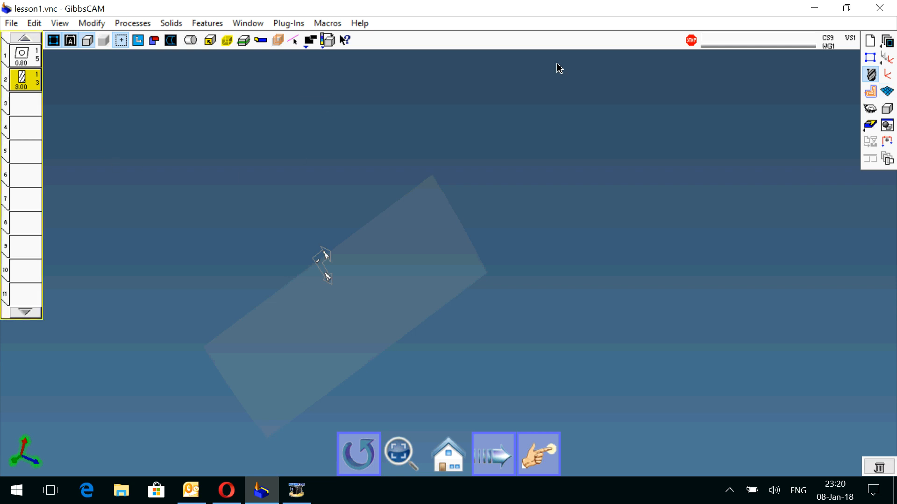
Assign the turning tool and a Rough process to the first process slot and review the Process #1 Rough settings.
{"action": "left_click", "coordinate": [872, 93]}
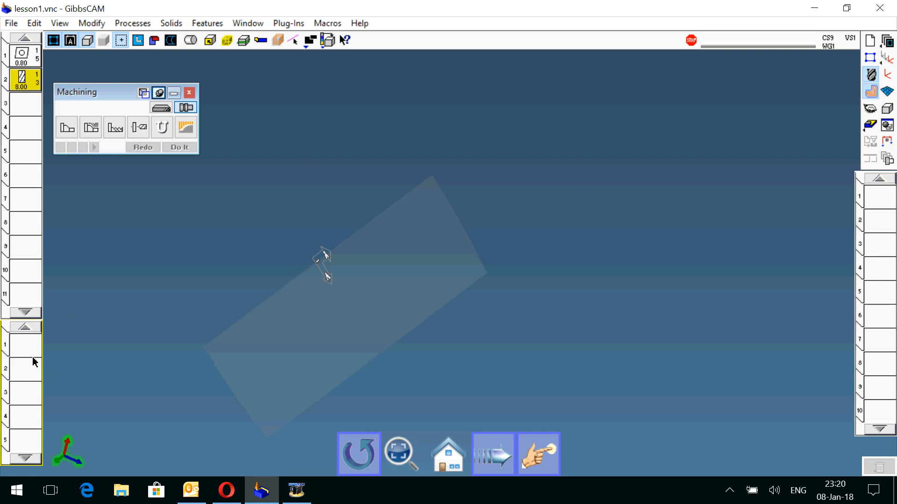
{"action": "left_click", "coordinate": [26, 60]}
{"action": "left_click_drag", "start_coordinate": [26, 59], "coordinate": [34, 345]}
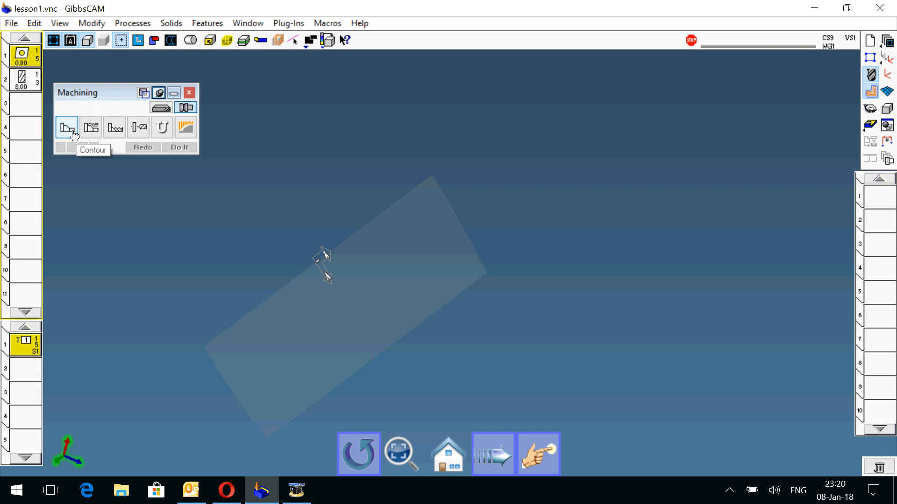
{"action": "left_click_drag", "start_coordinate": [89, 95], "coordinate": [116, 90]}
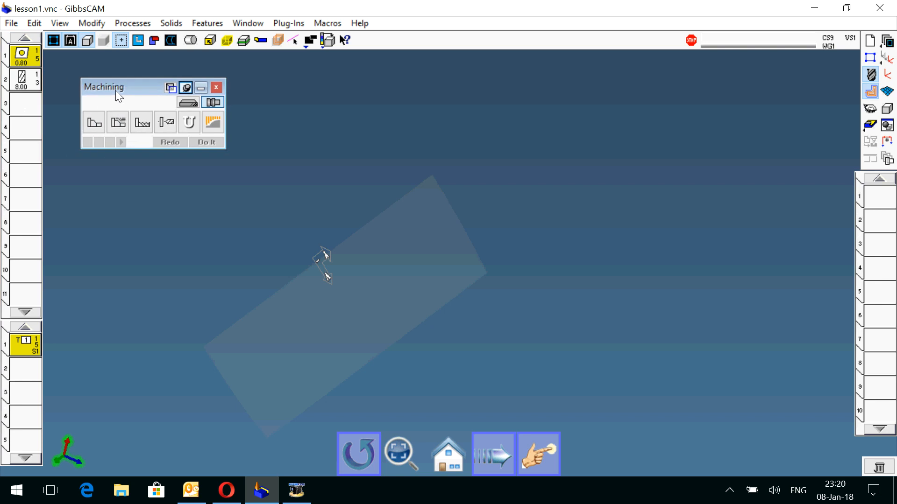
{"action": "left_click", "coordinate": [119, 122]}
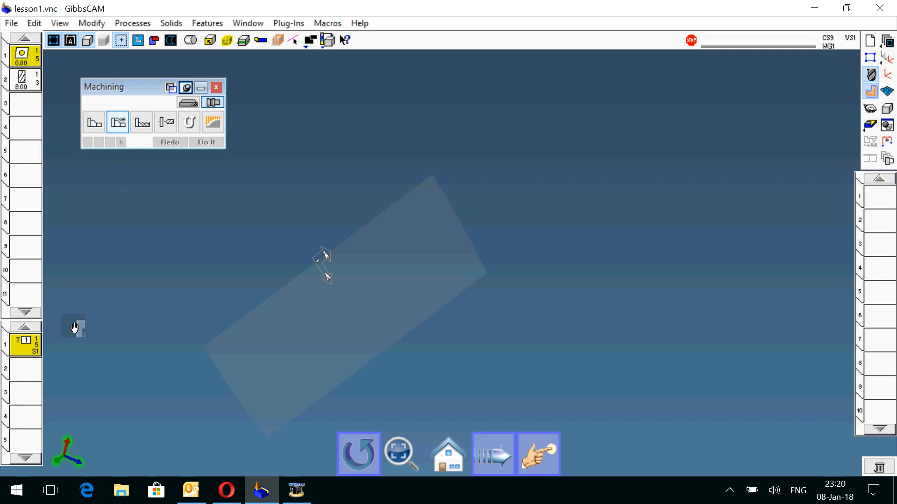
{"action": "left_click_drag", "start_coordinate": [32, 344], "coordinate": [34, 344]}
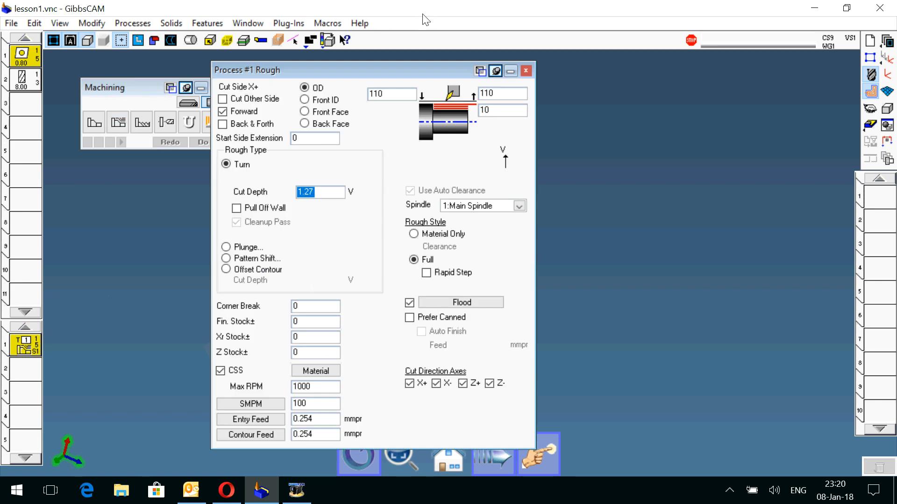
{"action": "left_click_drag", "start_coordinate": [334, 69], "coordinate": [392, 71]}
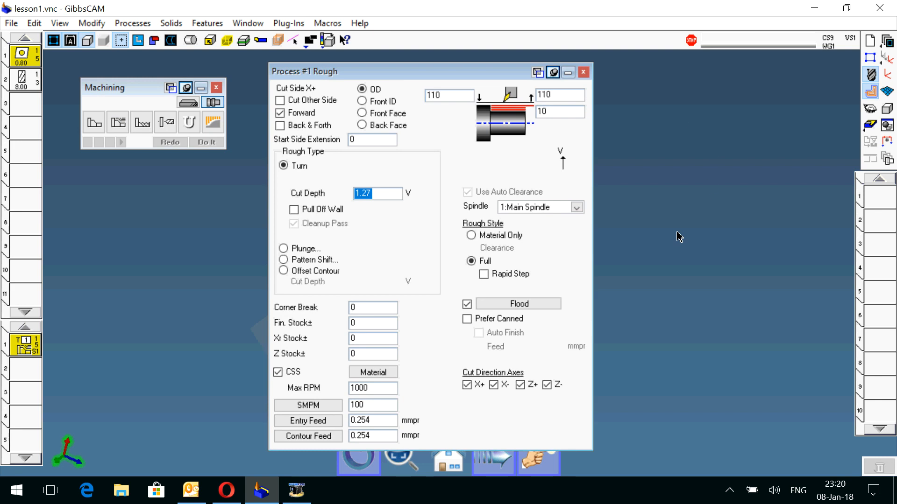
{"action": "left_click", "coordinate": [877, 204]}
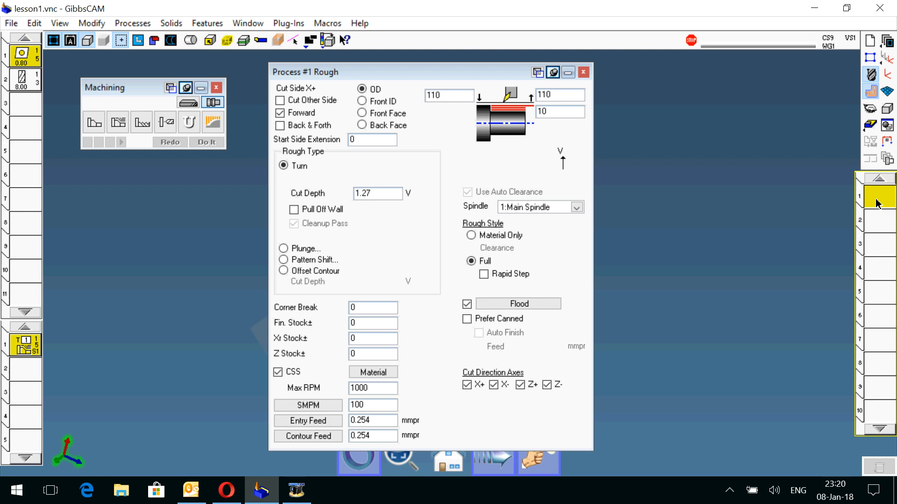
{"action": "left_click", "coordinate": [583, 74]}
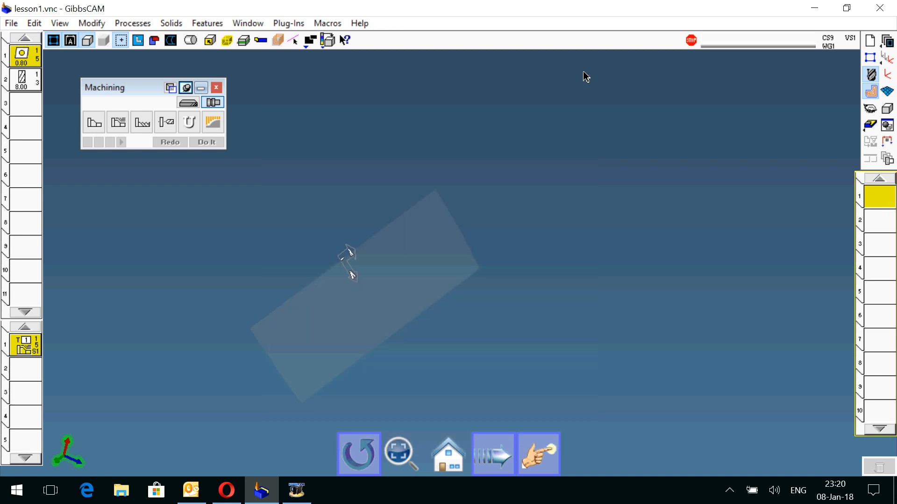
Show the milling processes and look through the HSM plug-ins.
{"action": "left_click", "coordinate": [194, 103]}
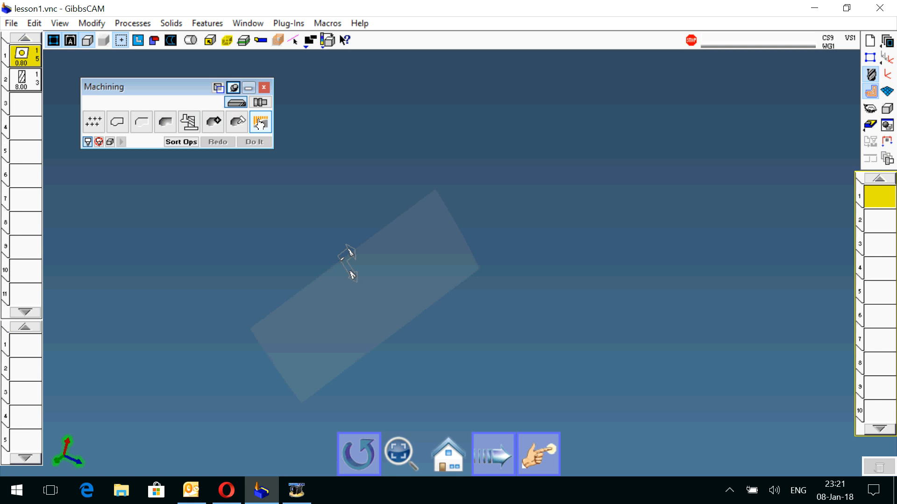
{"action": "left_click", "coordinate": [297, 23]}
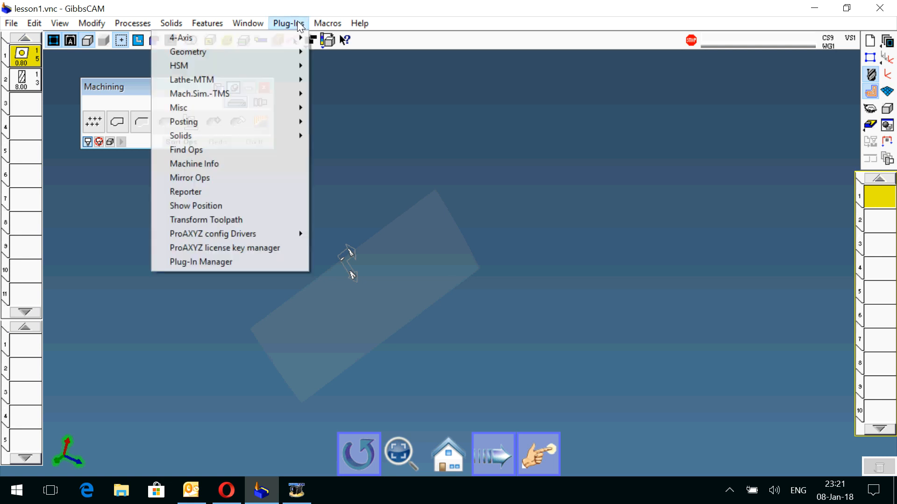
{"action": "mouse_move", "coordinate": [206, 53]}
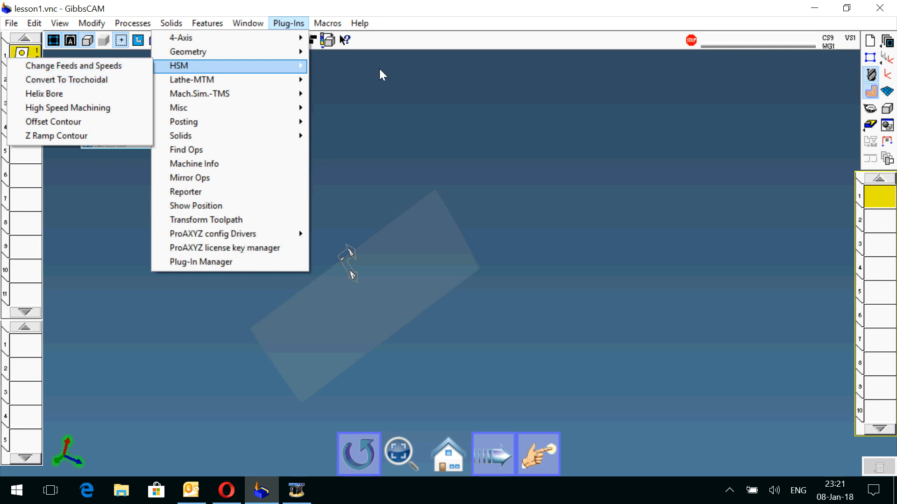
{"action": "left_click", "coordinate": [396, 86]}
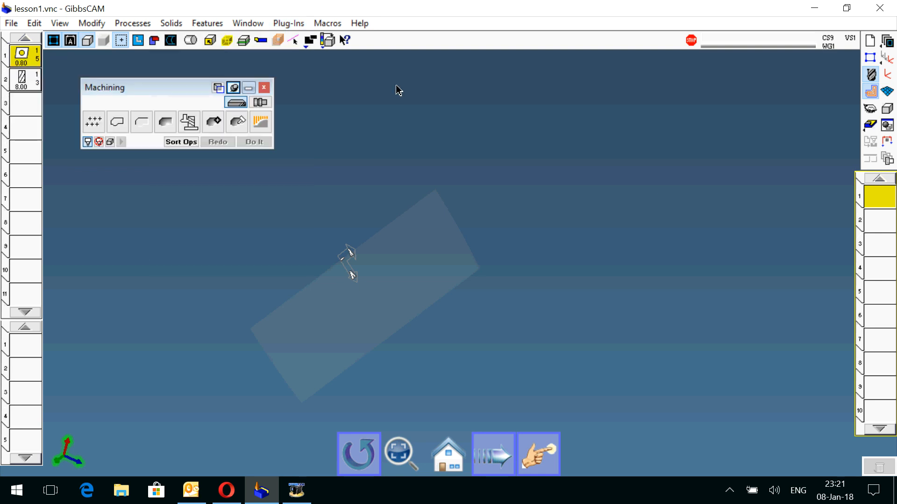
Compare the available turning processes with the milling processes.
{"action": "left_click", "coordinate": [253, 102]}
{"action": "left_click", "coordinate": [192, 103]}
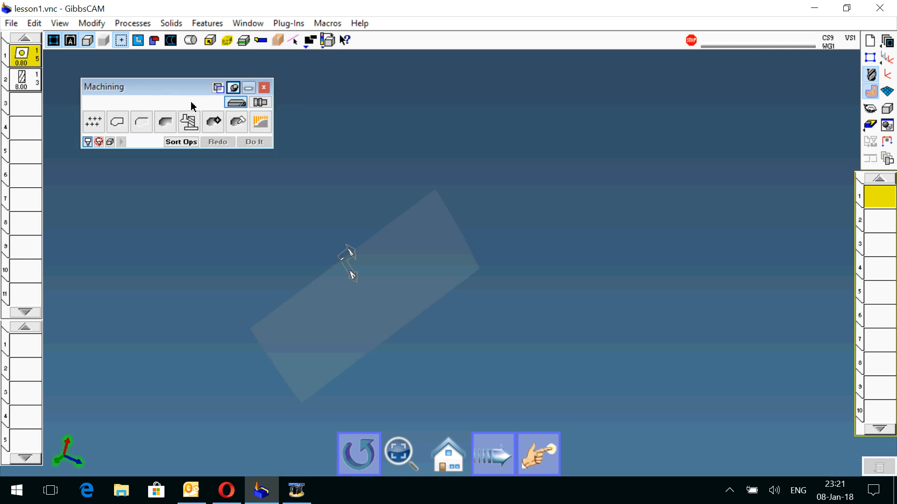
{"action": "left_click", "coordinate": [261, 102]}
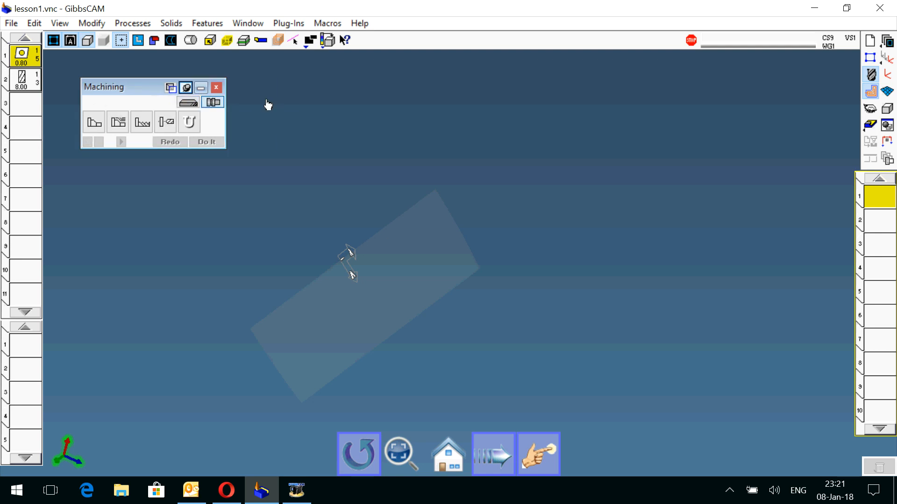
{"action": "left_click", "coordinate": [189, 103]}
{"action": "left_click", "coordinate": [261, 102]}
{"action": "left_click", "coordinate": [189, 103]}
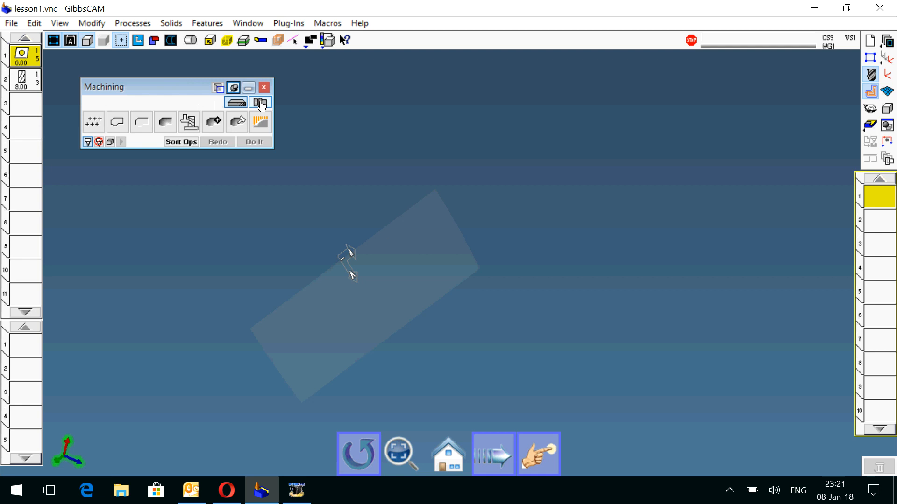
{"action": "left_click", "coordinate": [260, 102]}
{"action": "left_click", "coordinate": [190, 103]}
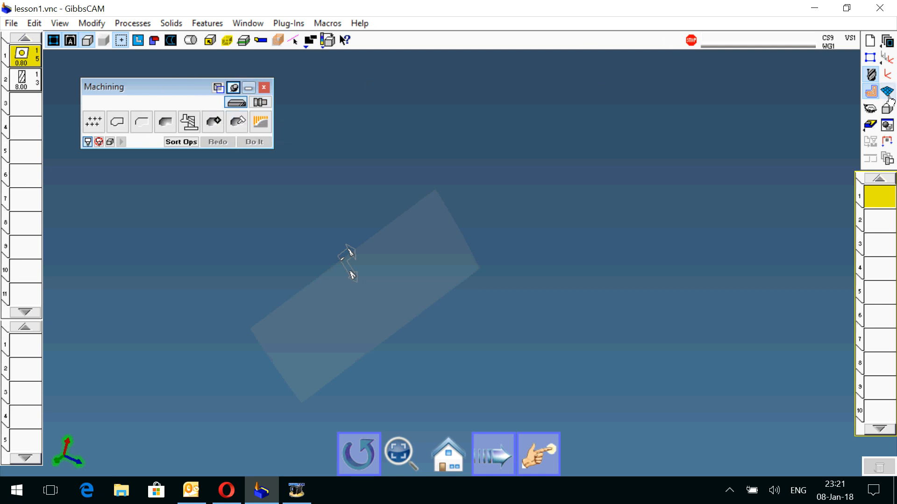
Display the solid creation and solid modeling tools one above the other and close the machining tools.
{"action": "left_click", "coordinate": [887, 112]}
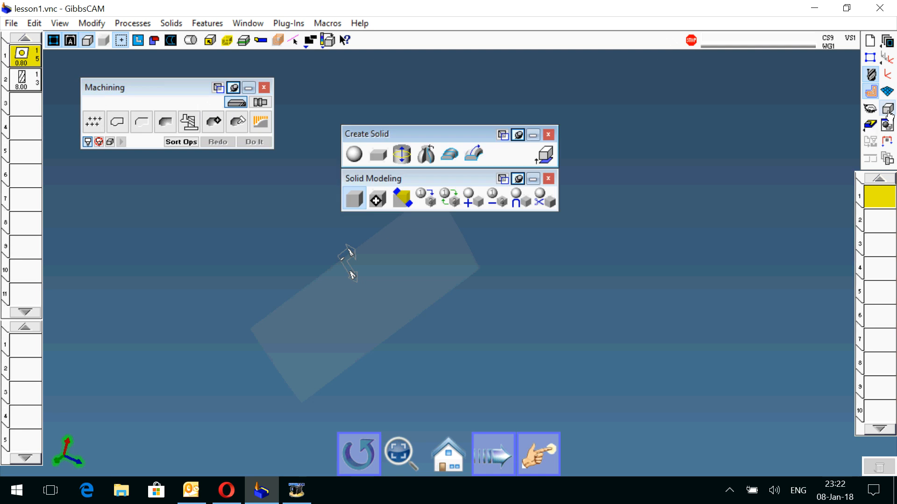
{"action": "left_click_drag", "start_coordinate": [426, 133], "coordinate": [421, 83]}
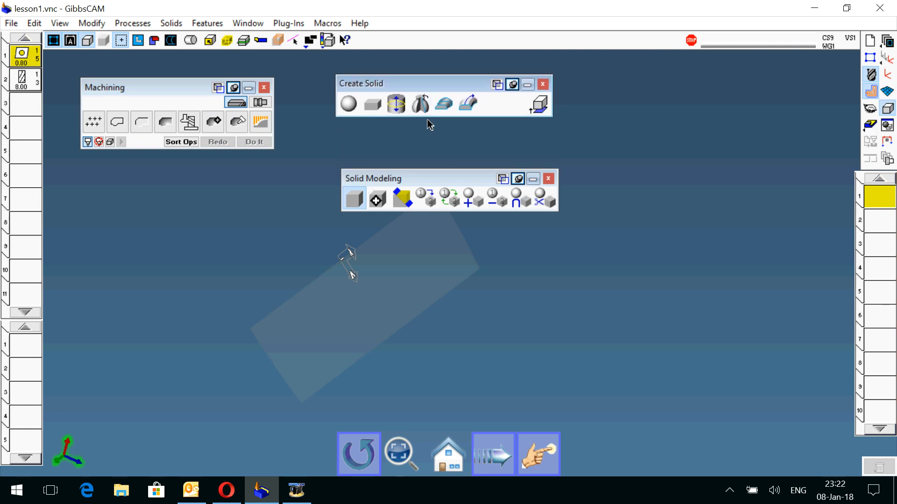
{"action": "left_click_drag", "start_coordinate": [437, 179], "coordinate": [431, 127]}
{"action": "mouse_move", "coordinate": [392, 85]}
{"action": "left_mouse_down"}
{"action": "mouse_move", "coordinate": [386, 34]}
{"action": "mouse_move", "coordinate": [397, 85]}
{"action": "left_mouse_up"}
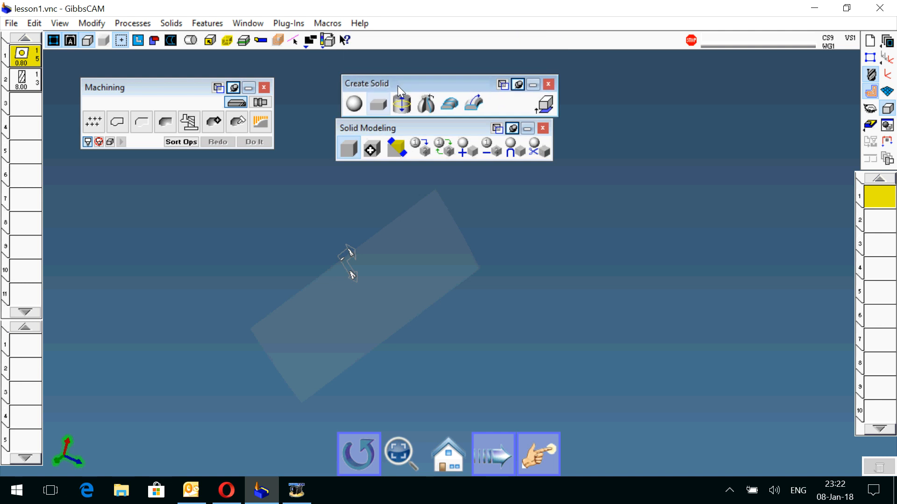
{"action": "left_click", "coordinate": [264, 88]}
{"action": "mouse_move", "coordinate": [401, 128]}
{"action": "left_mouse_down"}
{"action": "mouse_move", "coordinate": [416, 126]}
{"action": "mouse_move", "coordinate": [405, 125]}
{"action": "left_mouse_up"}
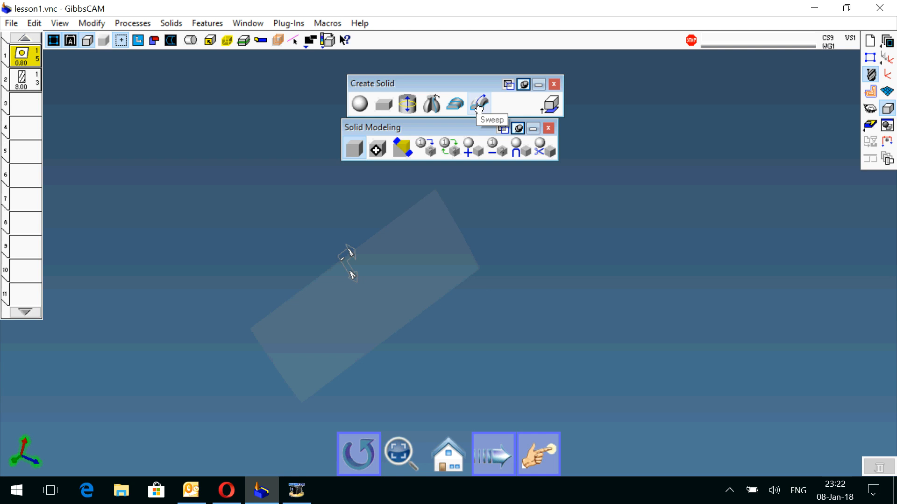
Examine the advanced solid modeling tools, including Draft, and close them.
{"action": "left_click", "coordinate": [378, 149]}
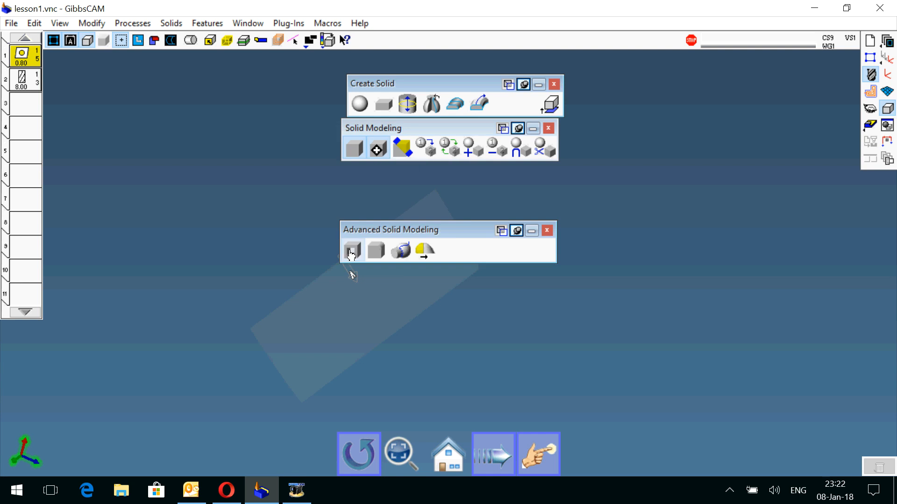
{"action": "left_click", "coordinate": [353, 253]}
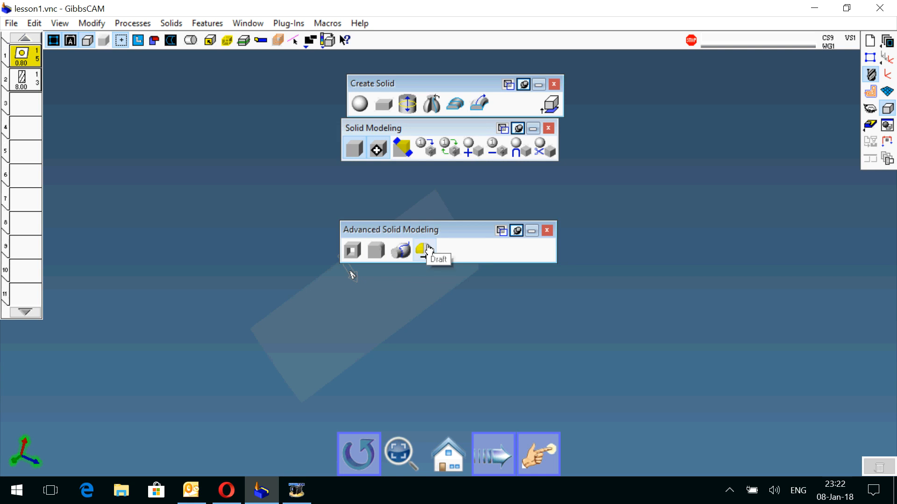
{"action": "left_click_drag", "start_coordinate": [455, 234], "coordinate": [451, 193]}
{"action": "left_click", "coordinate": [546, 191]}
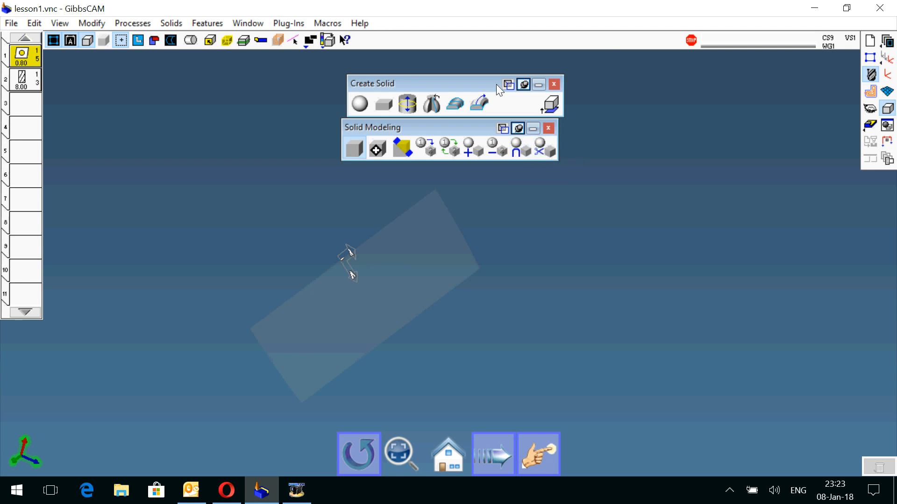
Close the solid creation and solid modeling tools.
{"action": "mouse_move", "coordinate": [477, 80]}
{"action": "left_mouse_down"}
{"action": "mouse_move", "coordinate": [448, 87]}
{"action": "mouse_move", "coordinate": [466, 80]}
{"action": "left_mouse_up"}
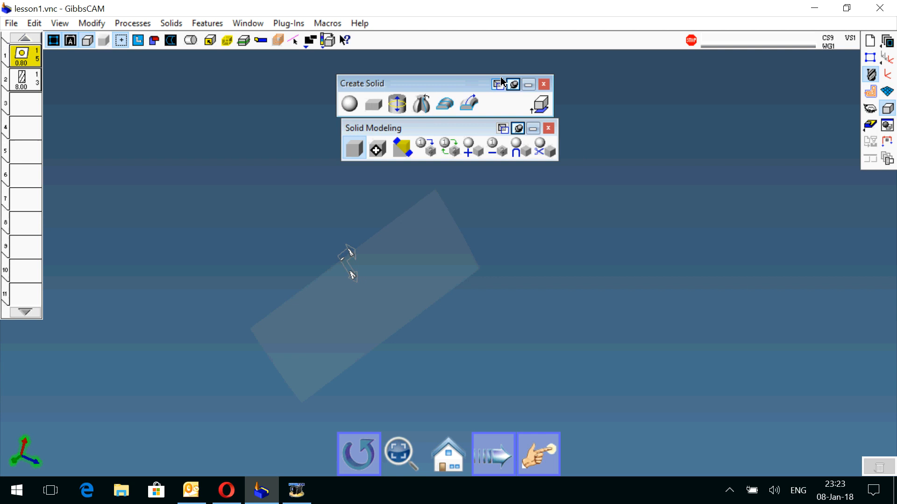
{"action": "left_click", "coordinate": [544, 85]}
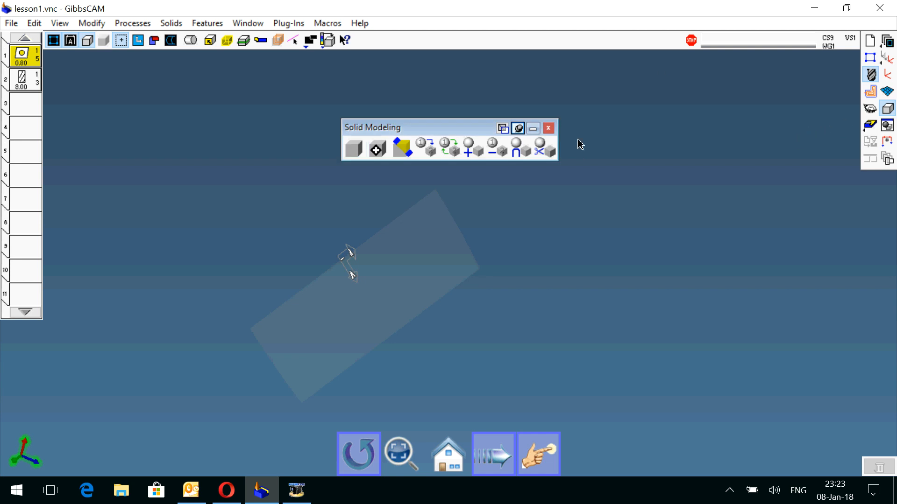
{"action": "left_click", "coordinate": [550, 129]}
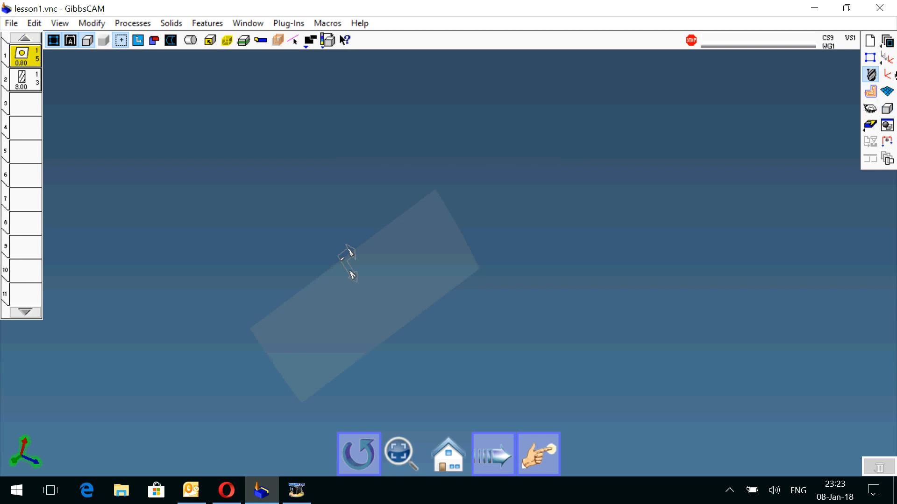
Show the Body Bag beside the part, examine its storage page, and close it.
{"action": "left_click", "coordinate": [887, 126]}
{"action": "left_click_drag", "start_coordinate": [668, 94], "coordinate": [614, 104]}
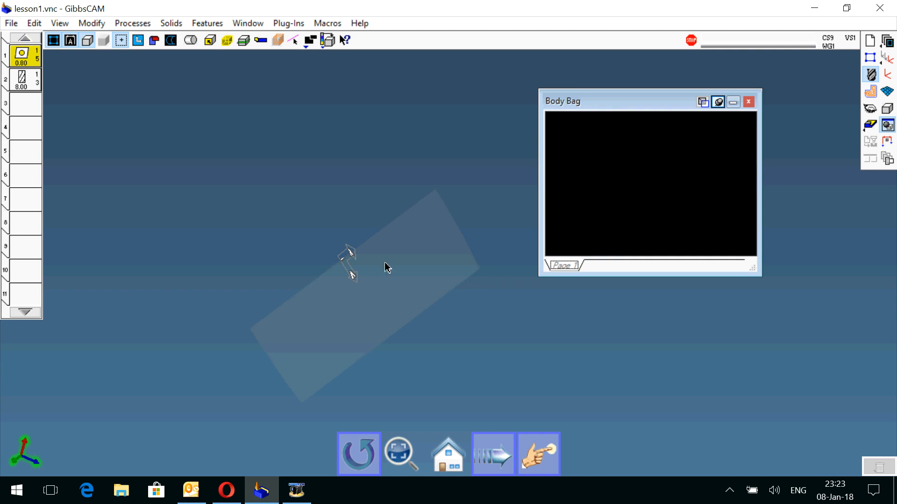
{"action": "mouse_move", "coordinate": [176, 296]}
{"action": "left_mouse_down"}
{"action": "mouse_move", "coordinate": [389, 307]}
{"action": "mouse_move", "coordinate": [254, 314]}
{"action": "mouse_move", "coordinate": [182, 299]}
{"action": "left_mouse_up"}
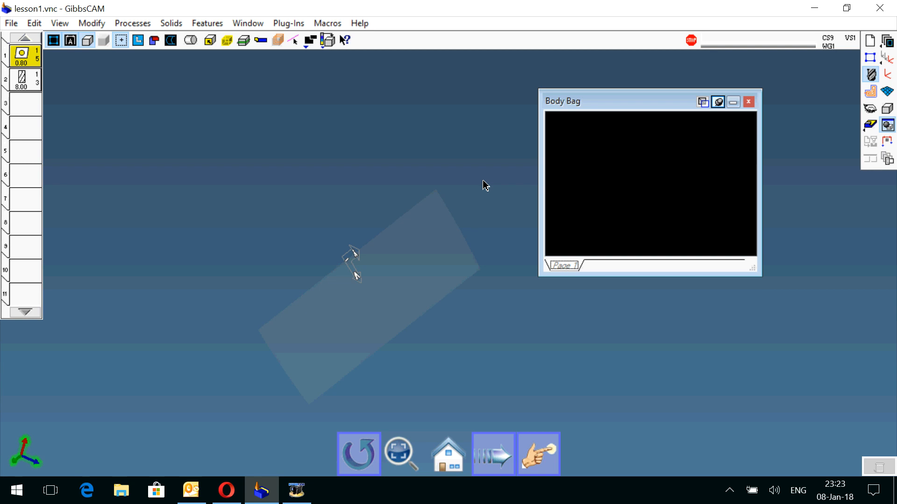
{"action": "left_click", "coordinate": [748, 101]}
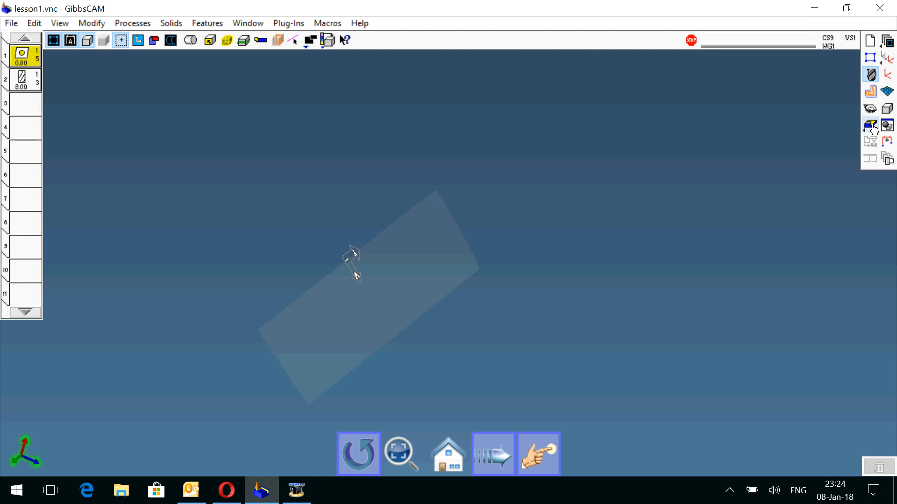
Set the rendering mode to CPR, view the rendered stock from different angles, and close the rendering.
{"action": "left_click", "coordinate": [872, 127]}
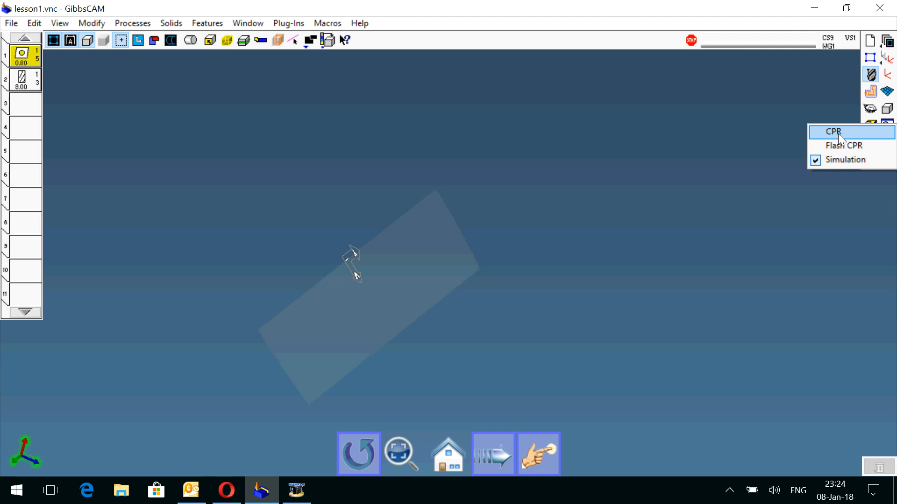
{"action": "left_click", "coordinate": [838, 134]}
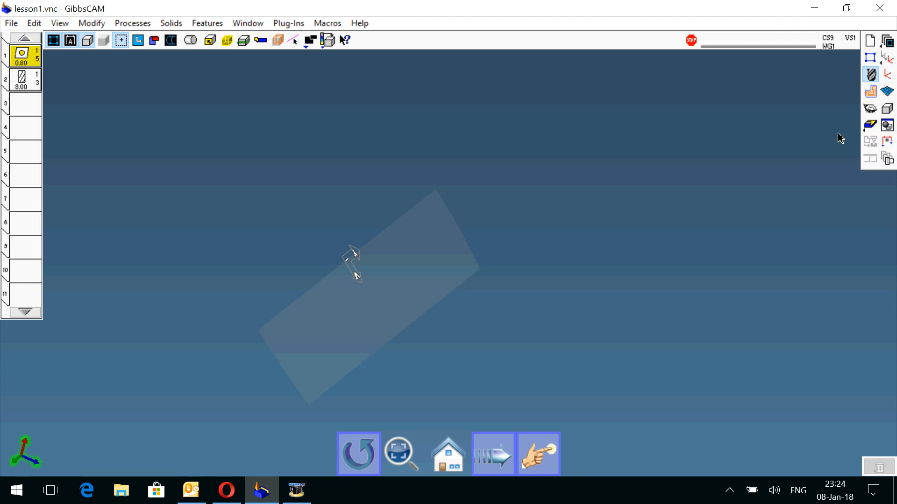
{"action": "left_click", "coordinate": [869, 127]}
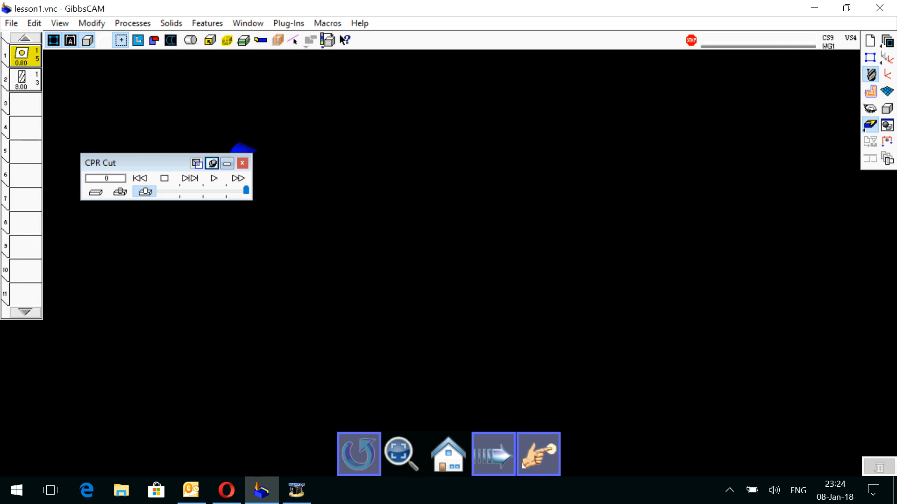
{"action": "left_click_drag", "start_coordinate": [262, 126], "coordinate": [440, 267]}
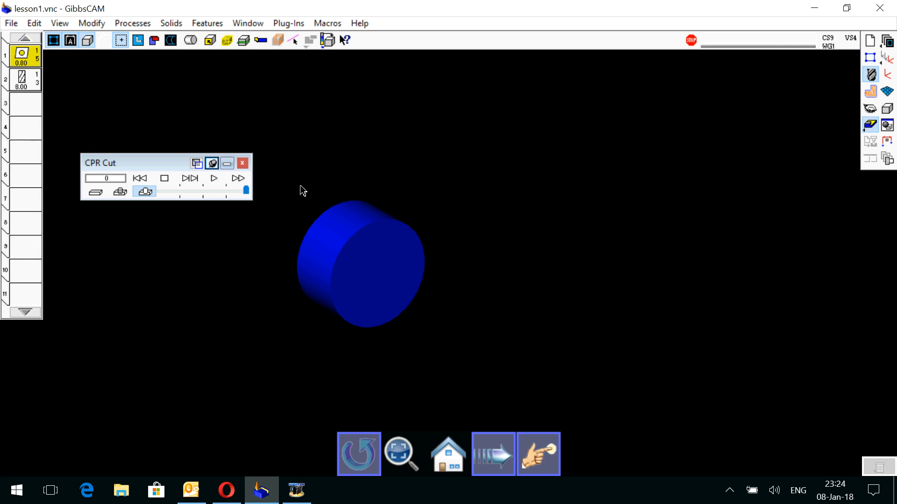
{"action": "left_click_drag", "start_coordinate": [274, 232], "coordinate": [540, 334]}
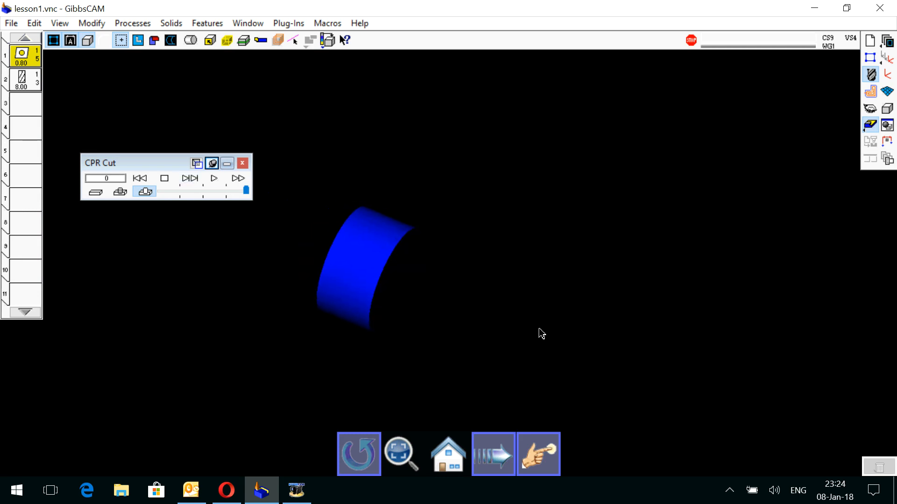
{"action": "left_click", "coordinate": [243, 164]}
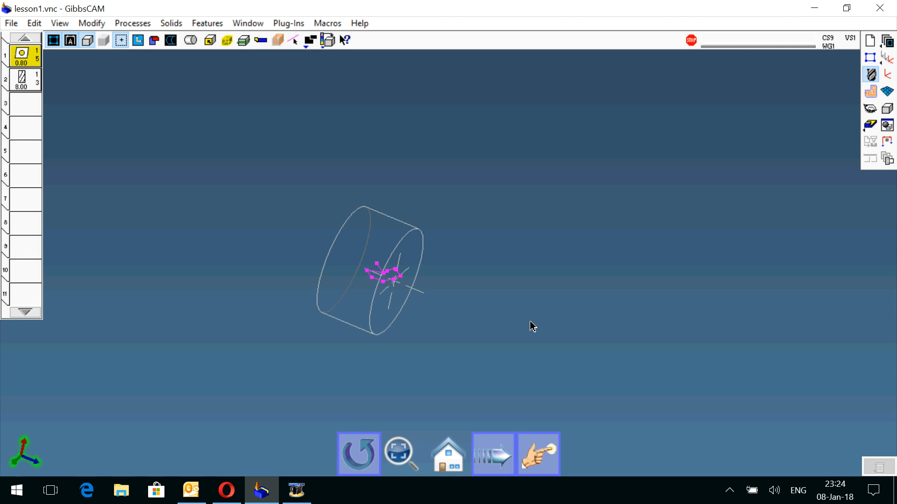
Render the stock in Flash CPR mode, inspect it from another angle, and close the rendering.
{"action": "middle_click_drag", "start_coordinate": [514, 275], "coordinate": [367, 257]}
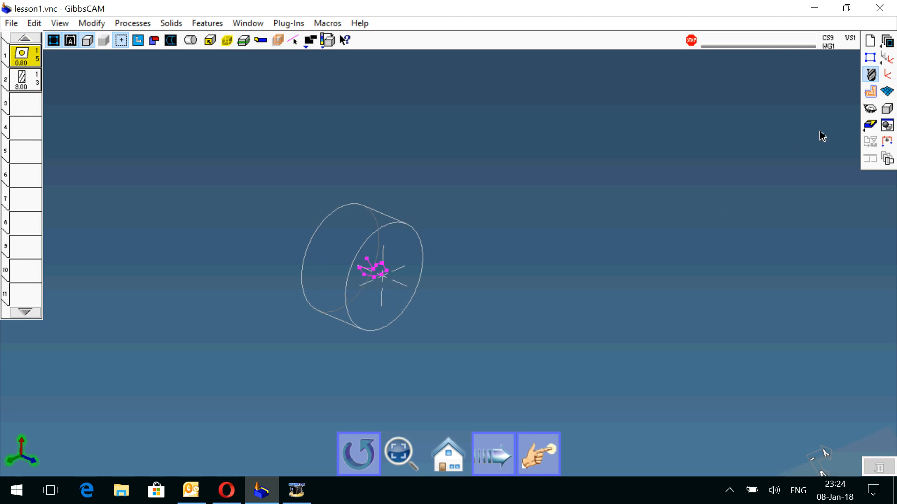
{"action": "left_click", "coordinate": [860, 137]}
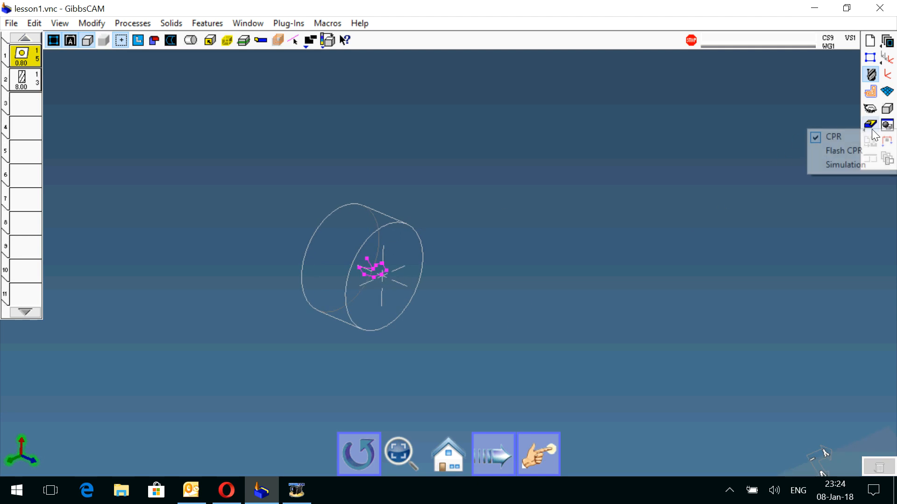
{"action": "left_click", "coordinate": [828, 150]}
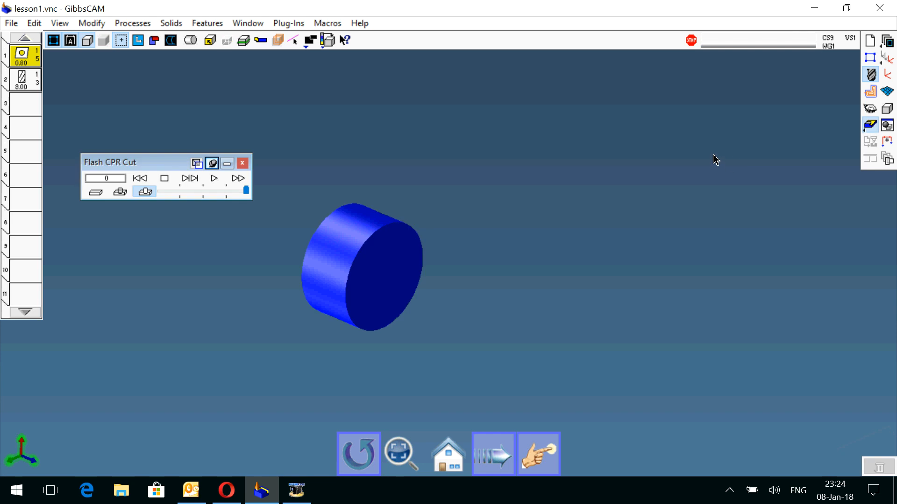
{"action": "left_click_drag", "start_coordinate": [491, 252], "coordinate": [299, 213]}
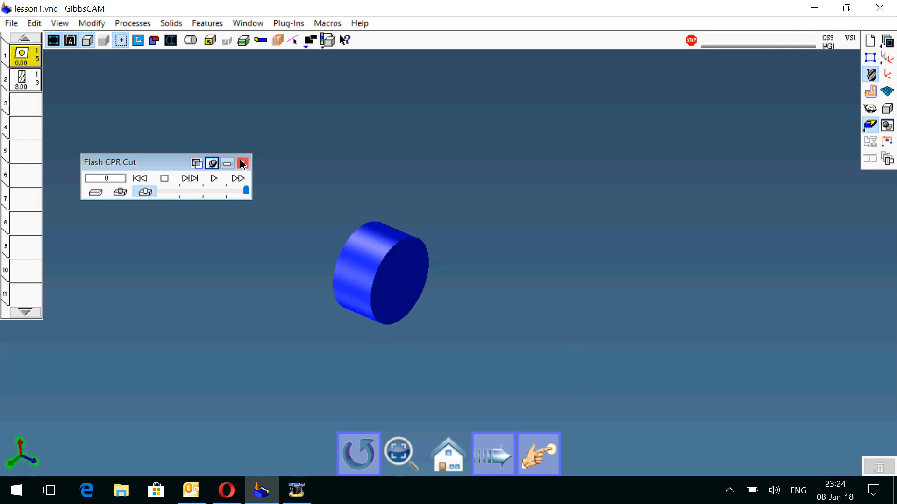
{"action": "left_click", "coordinate": [242, 164]}
Render the stock in Simulation mode and switch the lathe stock cutaway to show the full cylinder.
{"action": "left_click", "coordinate": [870, 125]}
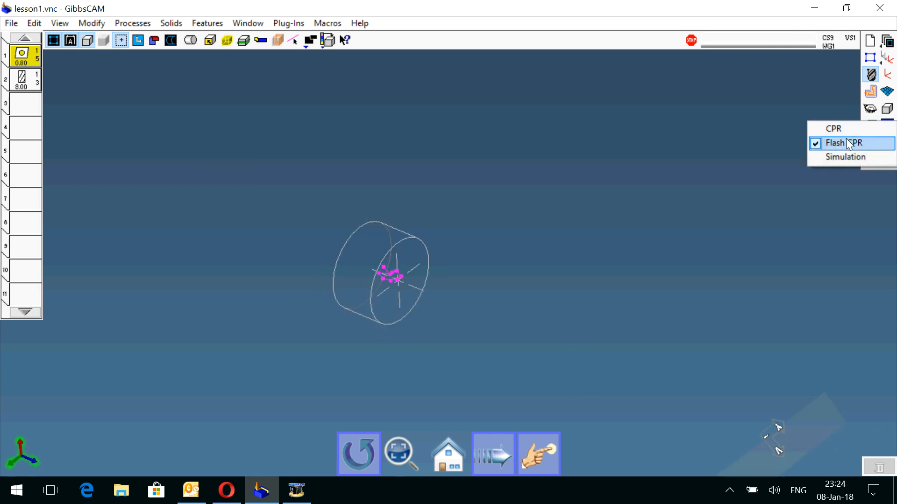
{"action": "left_click", "coordinate": [843, 156]}
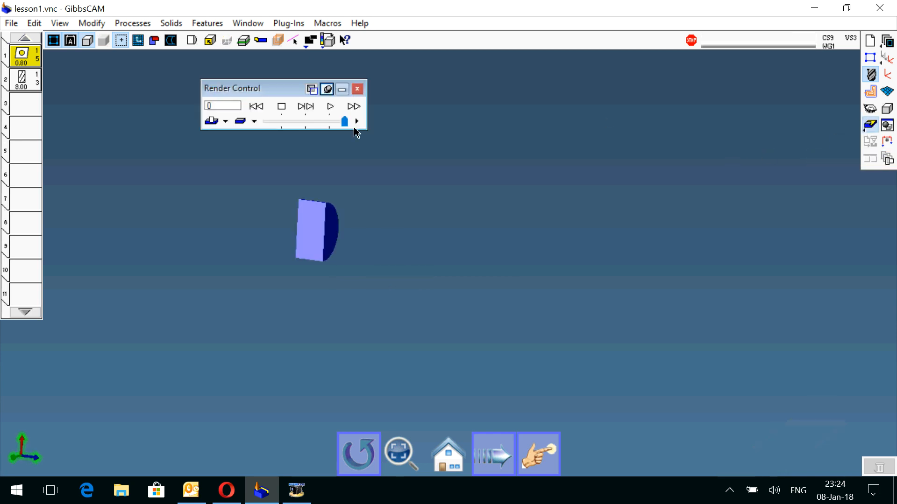
{"action": "left_click", "coordinate": [191, 41]}
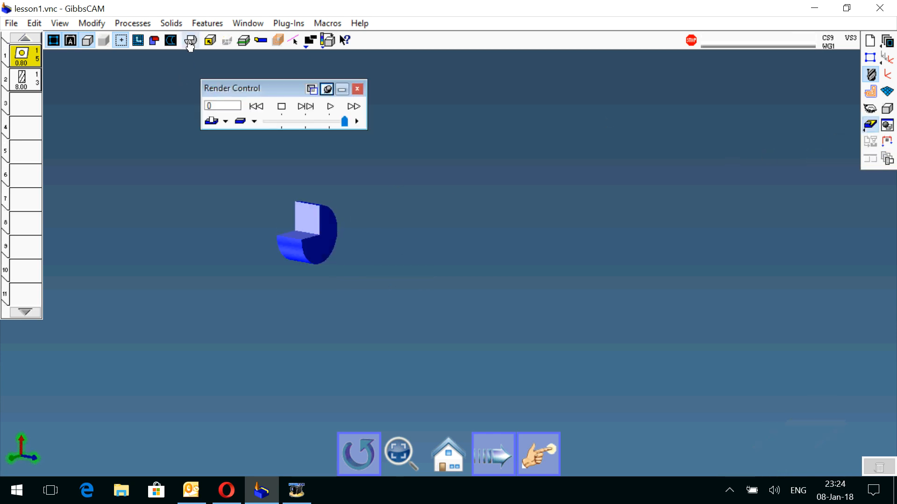
Examine the simulation type, rendering and tool visibility options in the render controls, and close the simulation.
{"action": "left_click", "coordinate": [254, 122]}
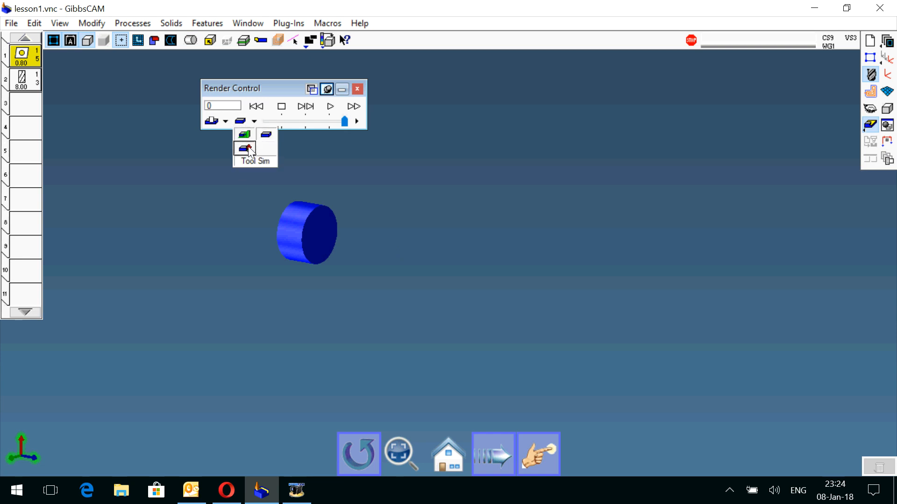
{"action": "left_click", "coordinate": [358, 122]}
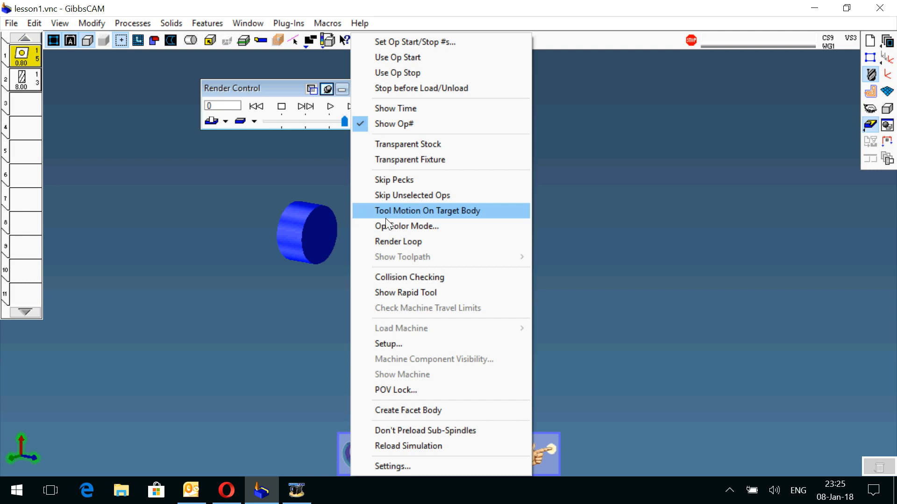
{"action": "left_click", "coordinate": [279, 91]}
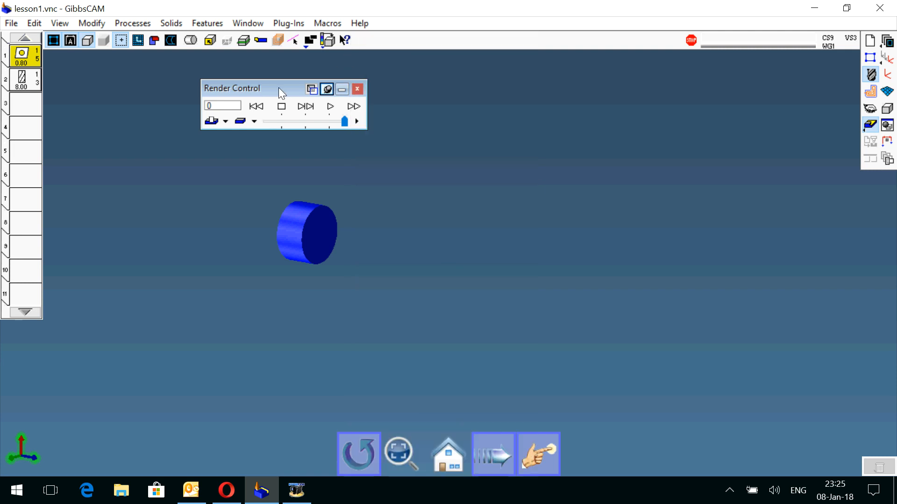
{"action": "left_click", "coordinate": [225, 121]}
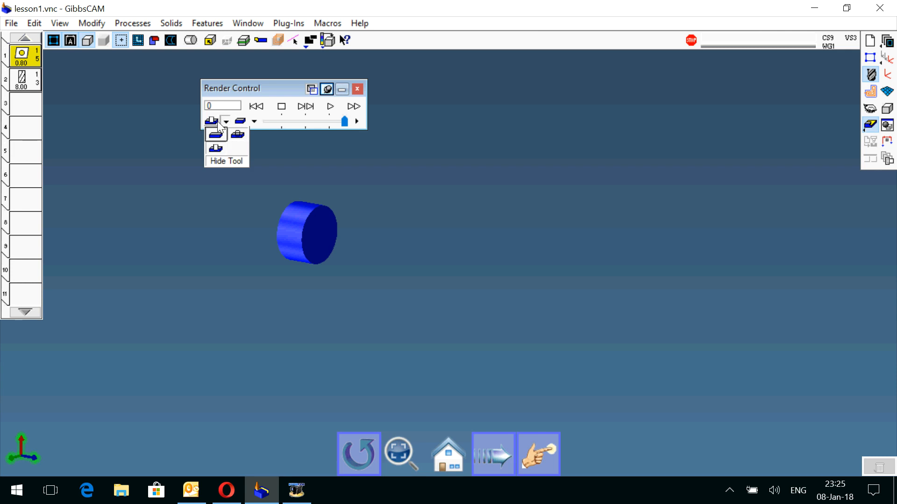
{"action": "left_click", "coordinate": [229, 107]}
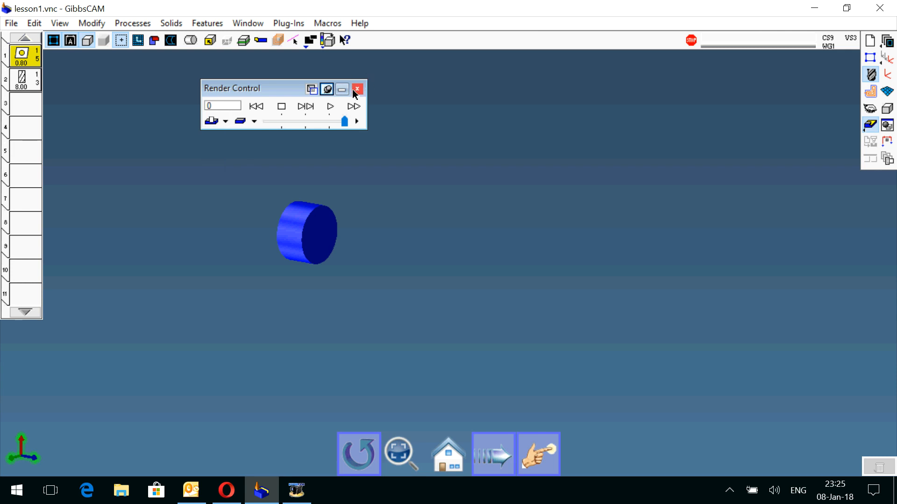
{"action": "left_click_drag", "start_coordinate": [210, 178], "coordinate": [722, 260]}
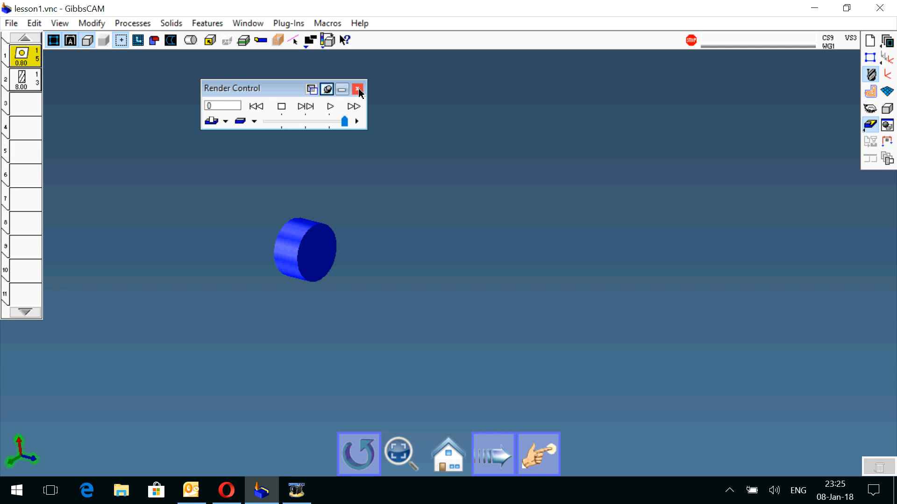
{"action": "left_click", "coordinate": [358, 89]}
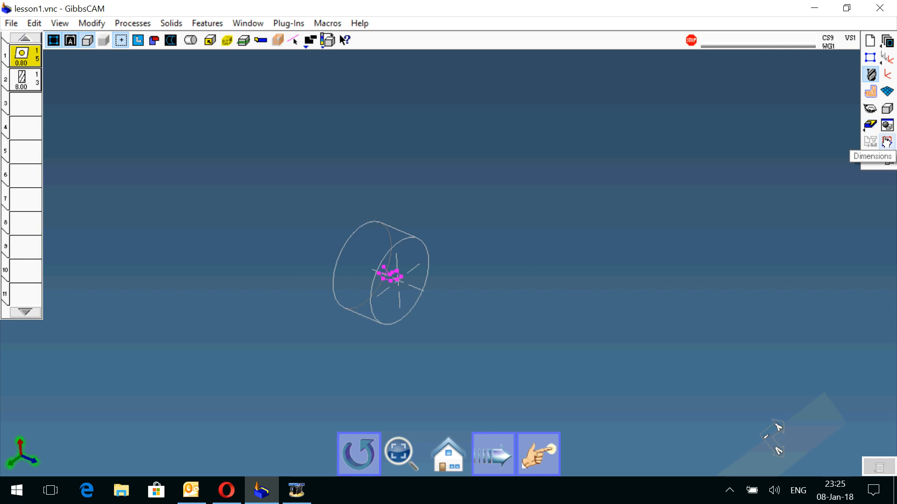
Examine the available dimension types and the list of spindles, closing each one after viewing.
{"action": "left_click", "coordinate": [886, 142]}
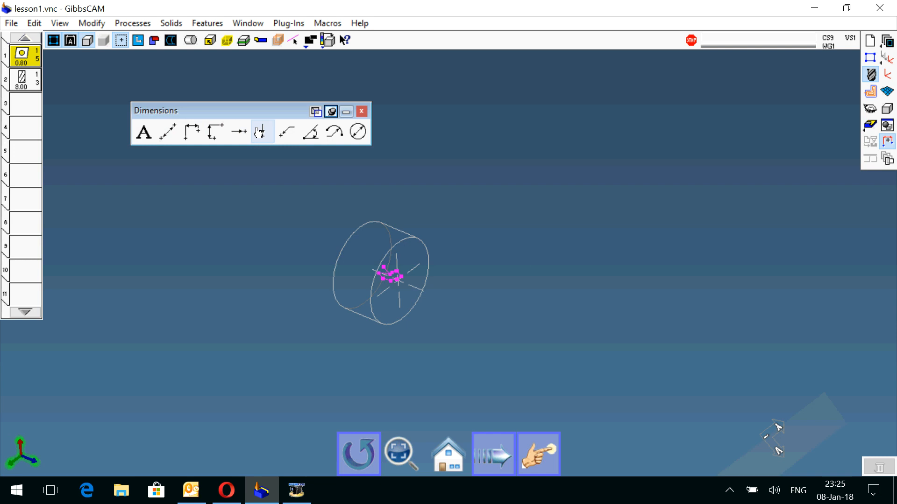
{"action": "left_click", "coordinate": [362, 111]}
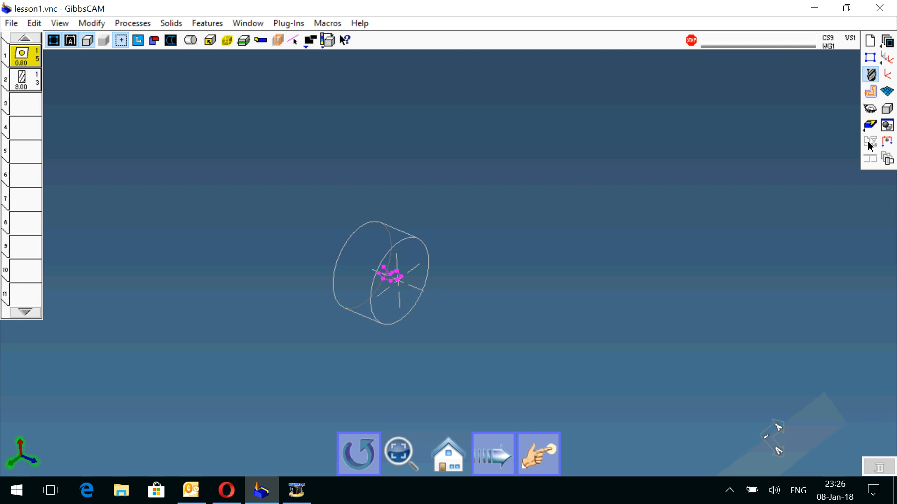
{"action": "left_click", "coordinate": [888, 159]}
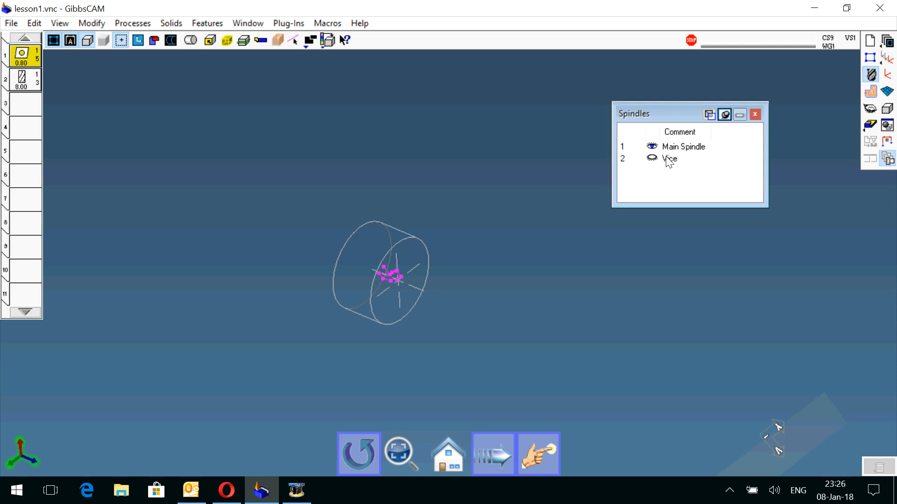
{"action": "left_click", "coordinate": [755, 114]}
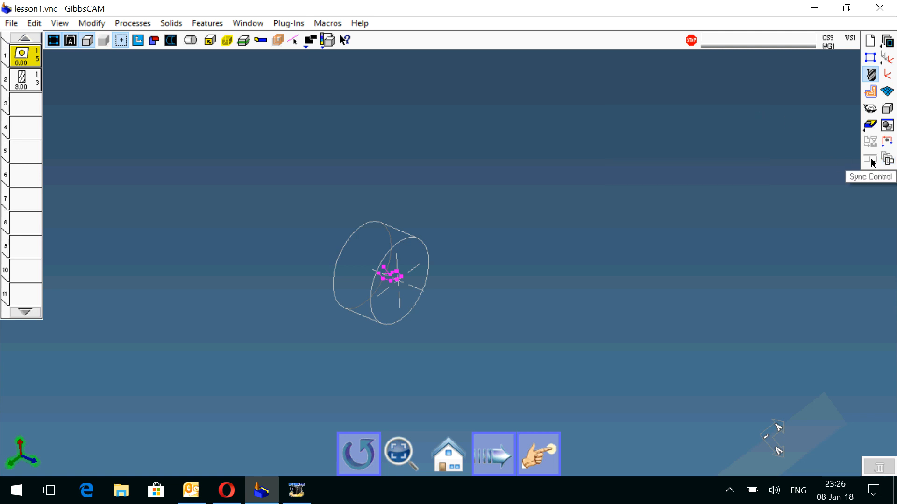
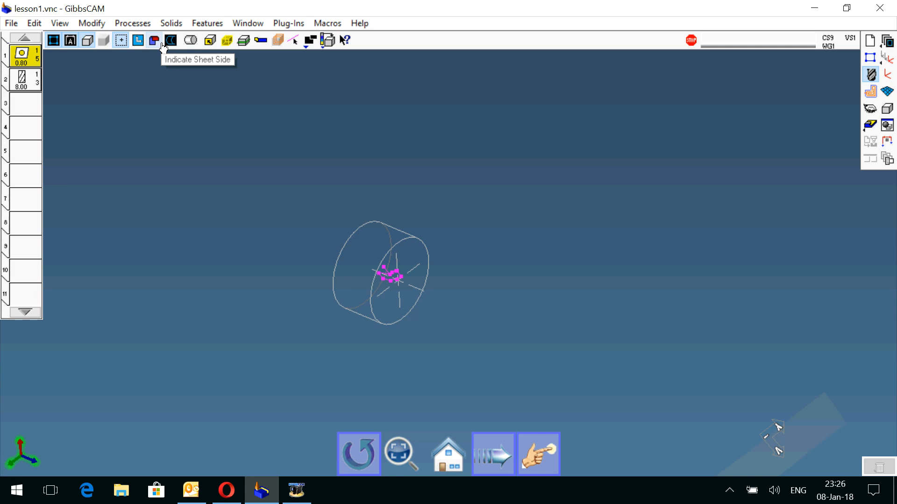
Render the simulation again and cycle the lathe stock cutaway through its modes, ending on the half section.
{"action": "left_click", "coordinate": [190, 41]}
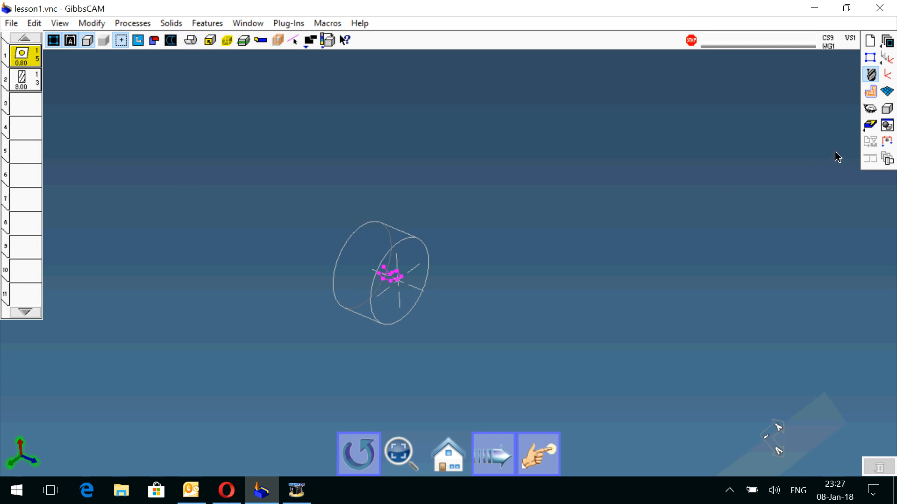
{"action": "left_click", "coordinate": [870, 127]}
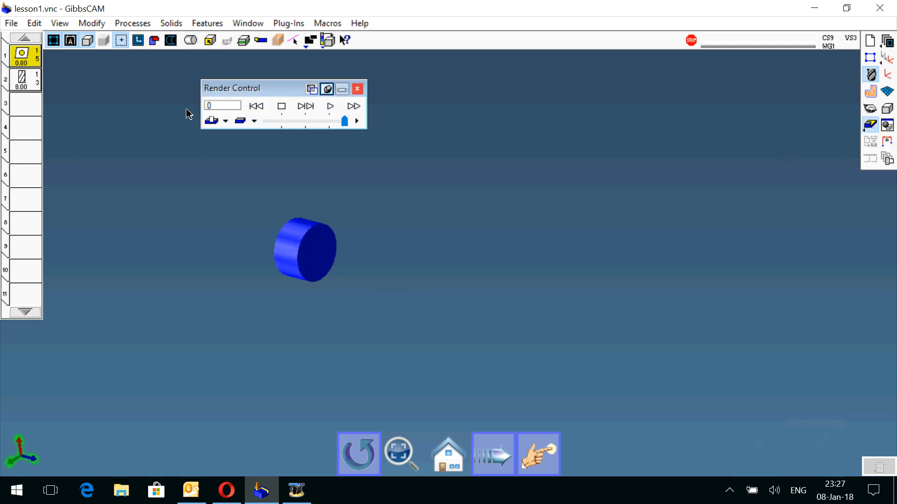
{"action": "left_click", "coordinate": [191, 41]}
{"action": "left_click", "coordinate": [191, 41]}
{"action": "left_click", "coordinate": [191, 41]}
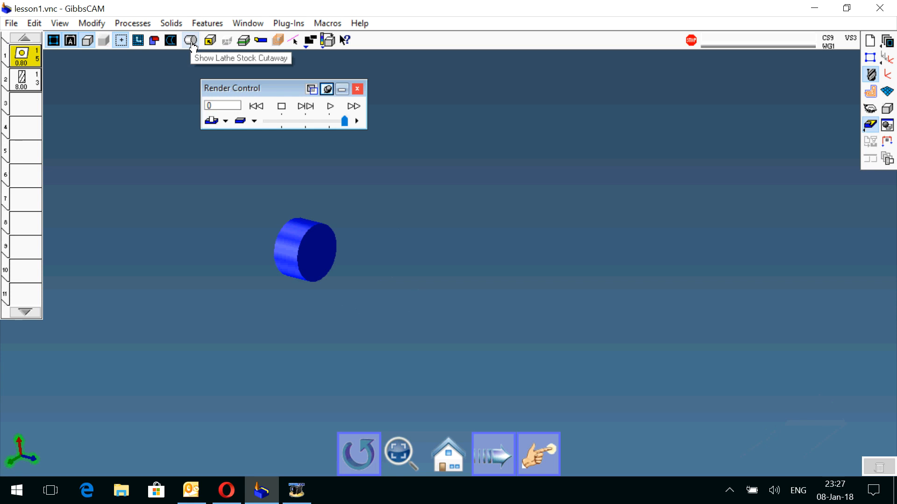
{"action": "left_click", "coordinate": [191, 41]}
{"action": "left_click", "coordinate": [192, 41]}
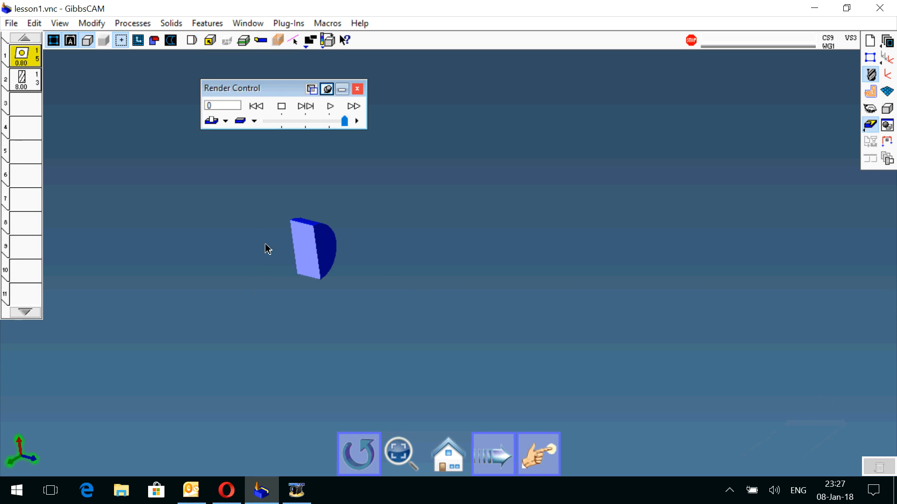
Switch the rendered lathe stock from the half section to the full cylinder and close the simulation.
{"action": "middle_click_drag", "start_coordinate": [307, 275], "coordinate": [495, 213]}
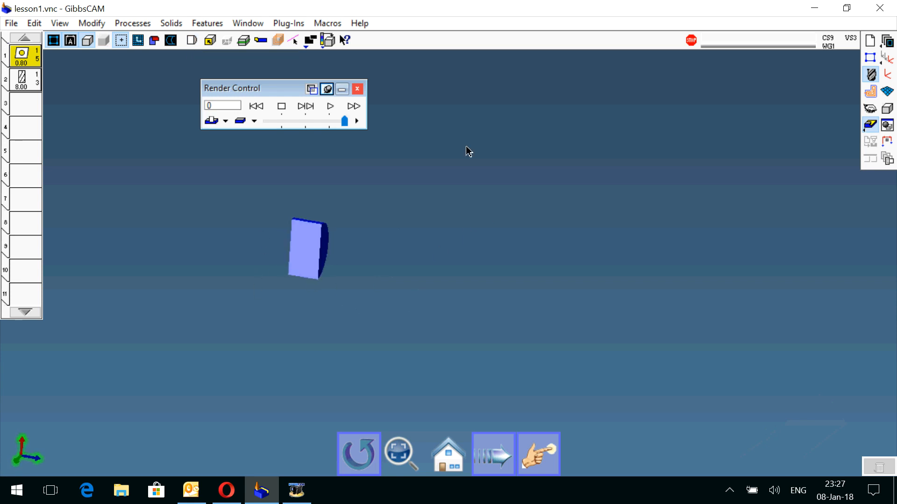
{"action": "middle_click_drag", "start_coordinate": [318, 198], "coordinate": [112, 222]}
{"action": "left_click", "coordinate": [197, 42]}
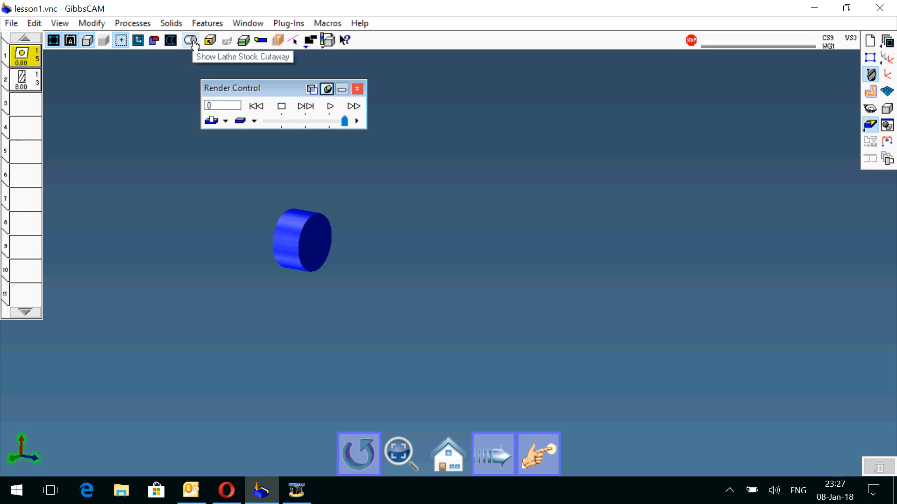
{"action": "left_click", "coordinate": [356, 89]}
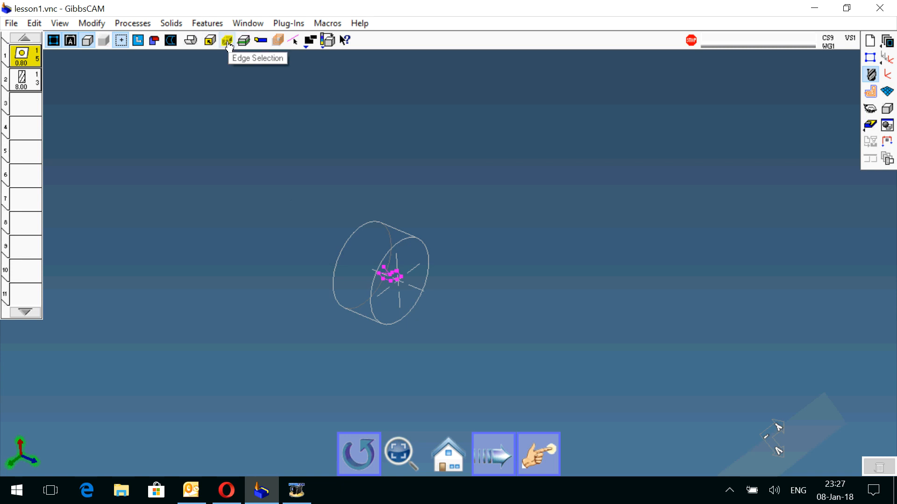
Toggle the hidden-line toolpath display on and off, and view the list of viewsets before closing it.
{"action": "left_click", "coordinate": [280, 42]}
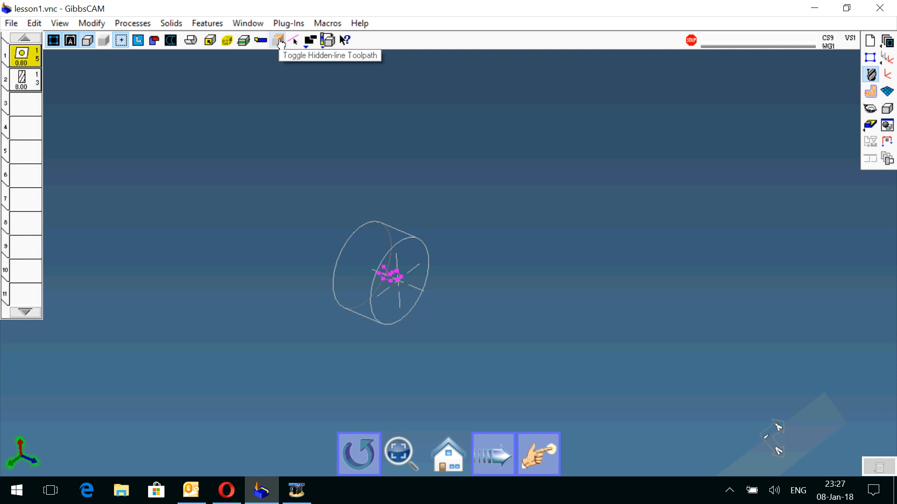
{"action": "left_click", "coordinate": [280, 42]}
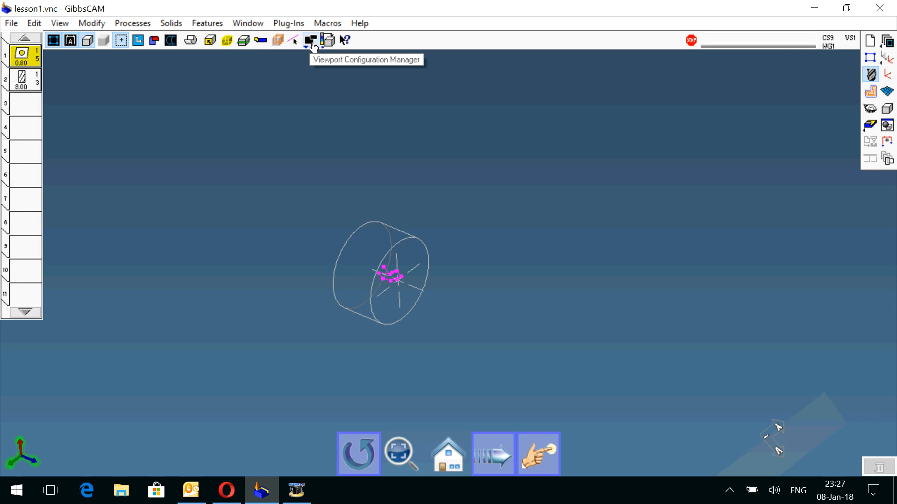
{"action": "left_click", "coordinate": [311, 43]}
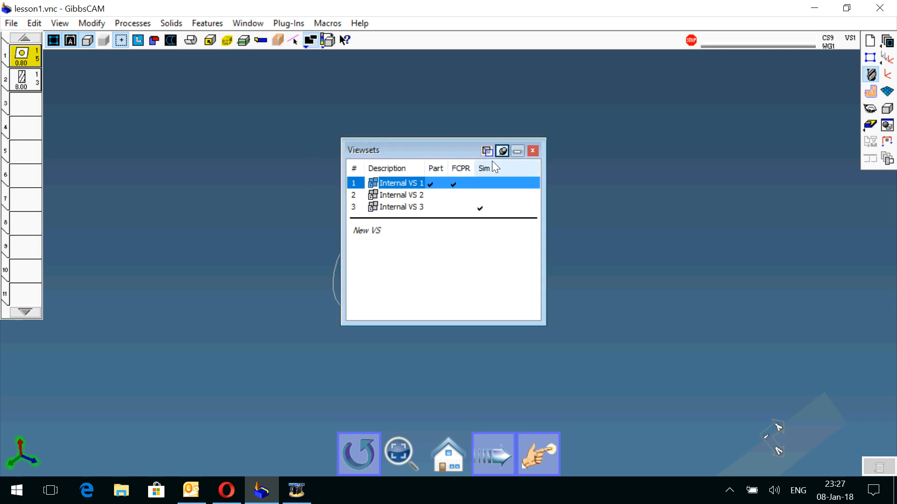
{"action": "left_click", "coordinate": [534, 151]}
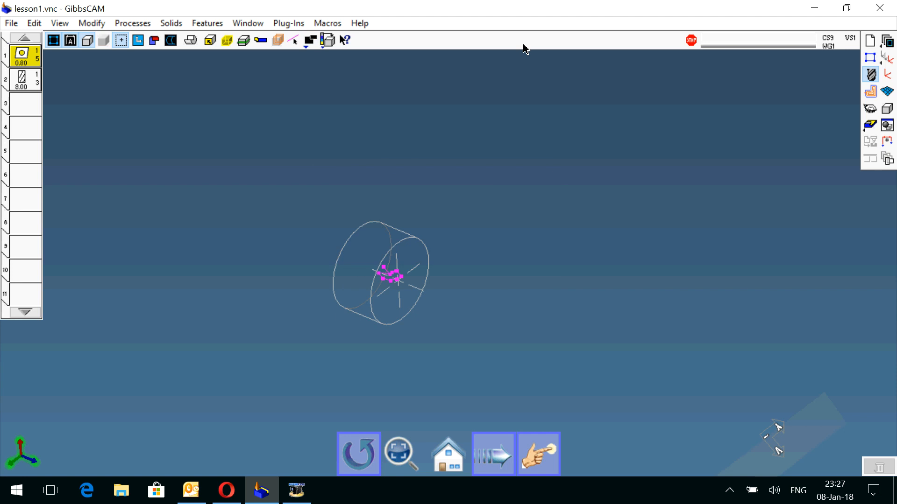
Open the GibbsCAM Help Viewer through context help, view its window, and close it.
{"action": "left_click", "coordinate": [348, 40]}
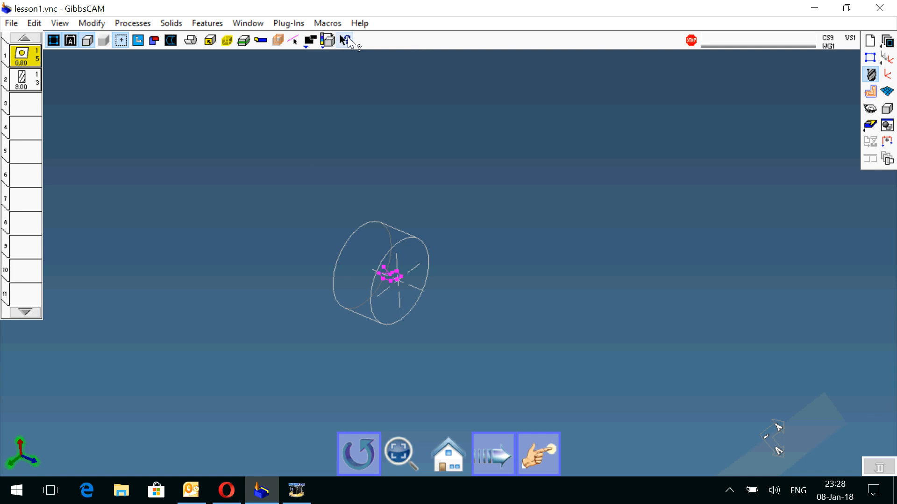
{"action": "left_click", "coordinate": [325, 44]}
{"action": "left_click", "coordinate": [334, 492]}
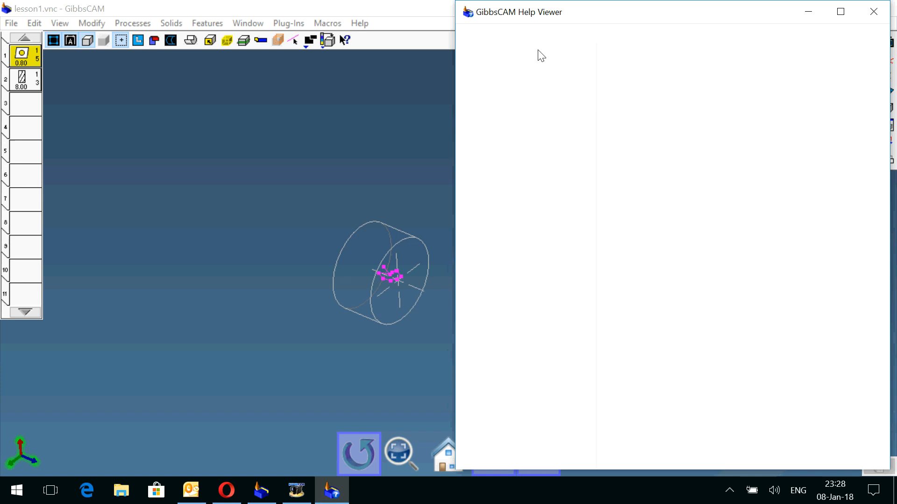
{"action": "double_click", "coordinate": [569, 16]}
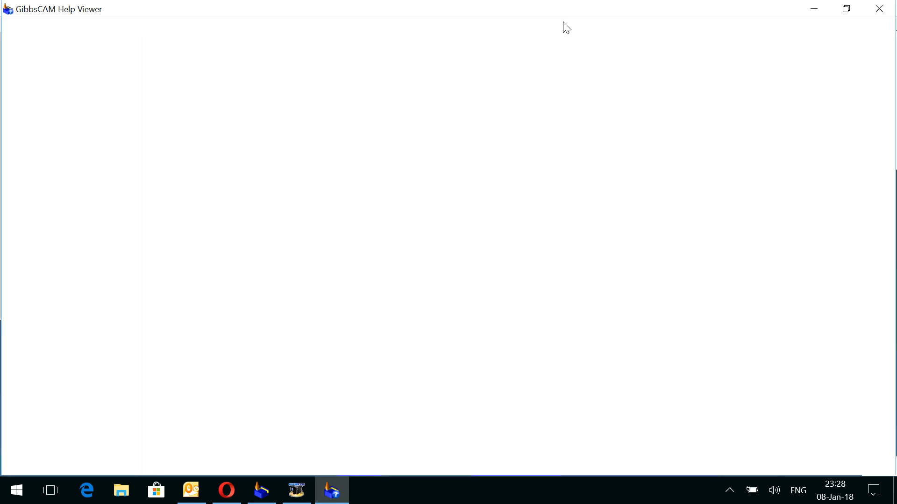
{"action": "double_click", "coordinate": [127, 14]}
{"action": "left_click_drag", "start_coordinate": [238, 18], "coordinate": [425, 24]}
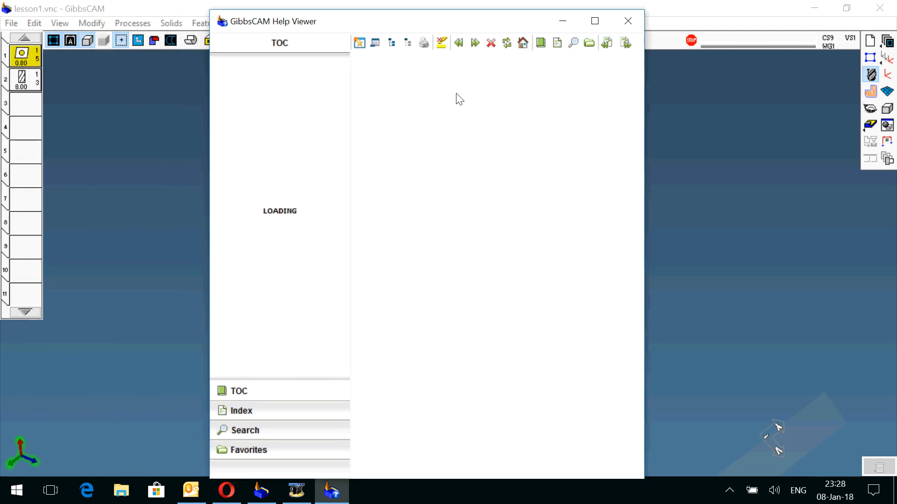
{"action": "left_click", "coordinate": [627, 21]}
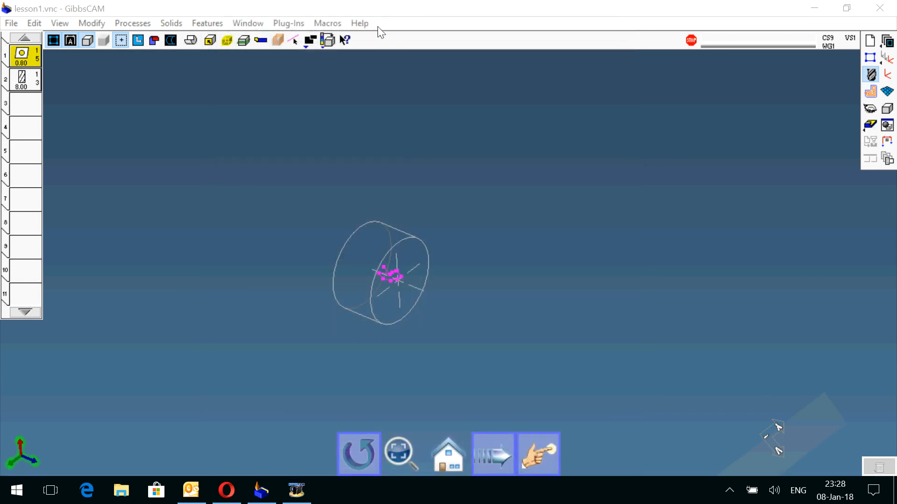
Open the program preferences and examine the display settings and the post processor comment options.
{"action": "left_click", "coordinate": [11, 23]}
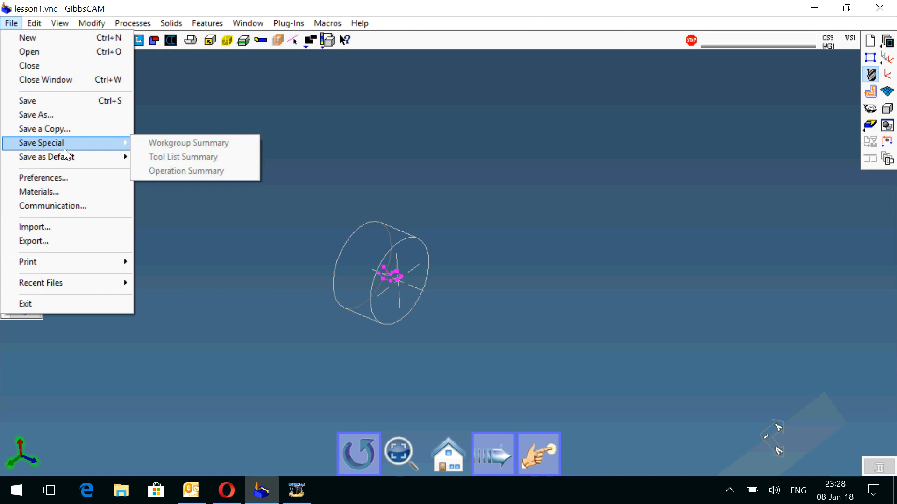
{"action": "left_click", "coordinate": [55, 178]}
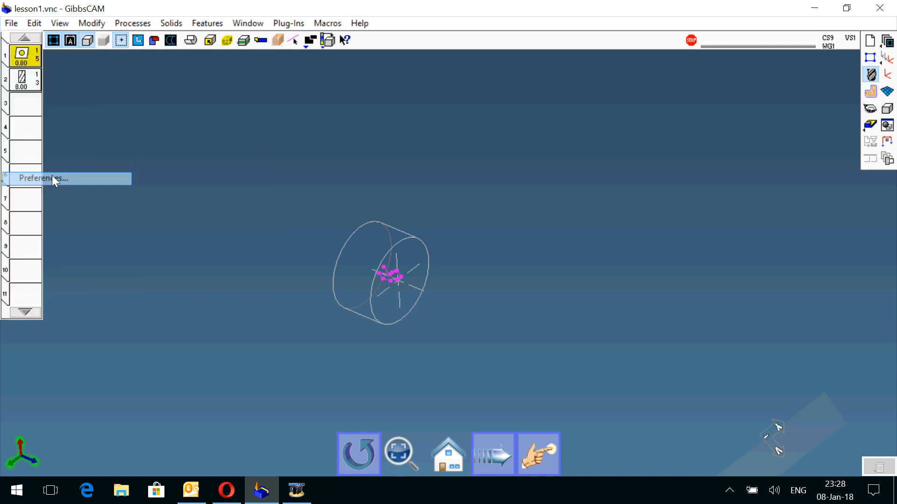
{"action": "left_click_drag", "start_coordinate": [335, 94], "coordinate": [343, 69]}
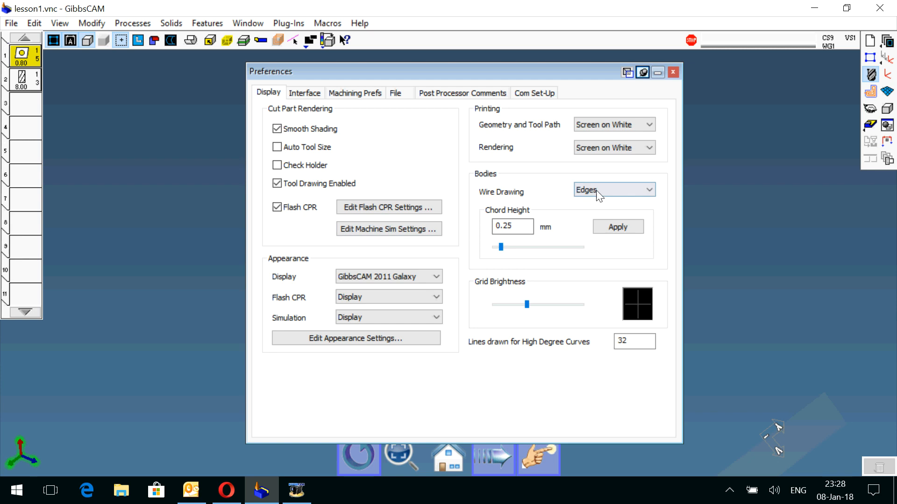
{"action": "left_click", "coordinate": [440, 93]}
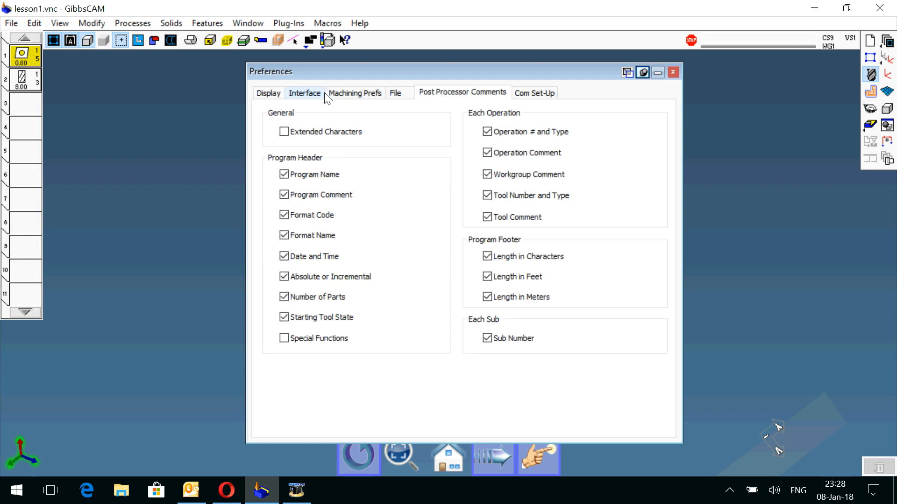
Examine the file extension preferences, from the post output extension through the STL format, and close the preferences.
{"action": "left_click", "coordinate": [397, 93]}
{"action": "left_click", "coordinate": [368, 126]}
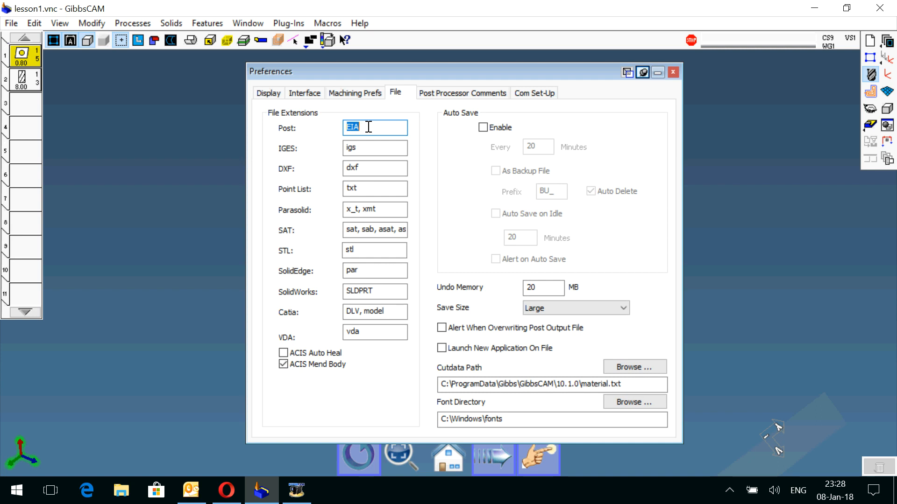
{"action": "left_click", "coordinate": [374, 126]}
{"action": "left_click", "coordinate": [369, 147]}
{"action": "left_click", "coordinate": [373, 168]}
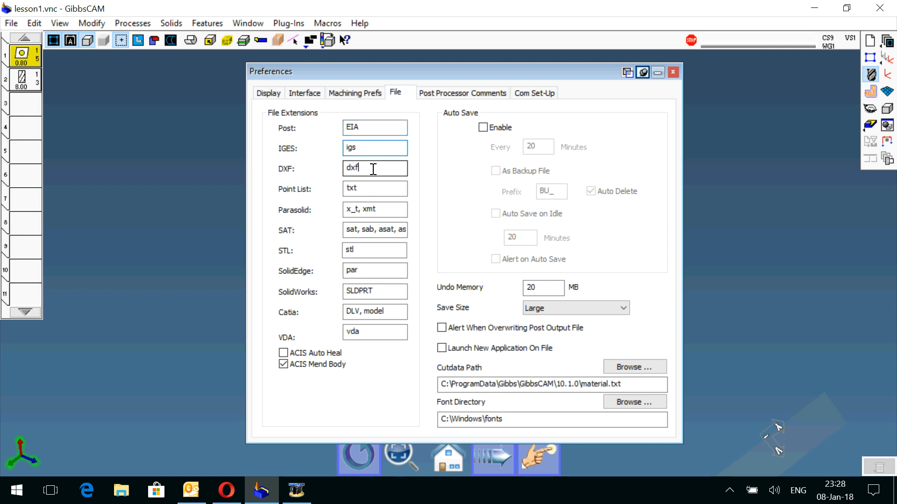
{"action": "left_click", "coordinate": [376, 189]}
{"action": "left_click", "coordinate": [382, 210]}
{"action": "left_click", "coordinate": [394, 230]}
{"action": "left_click", "coordinate": [393, 251]}
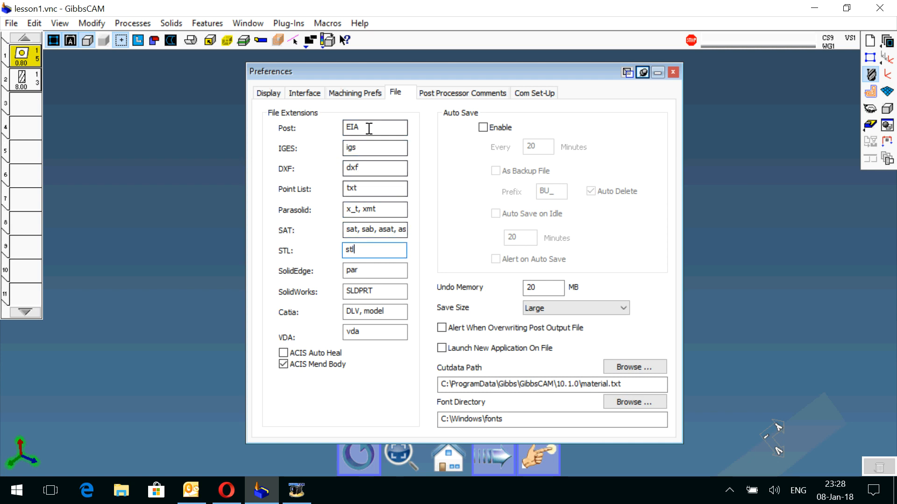
{"action": "left_click_drag", "start_coordinate": [368, 128], "coordinate": [343, 136]}
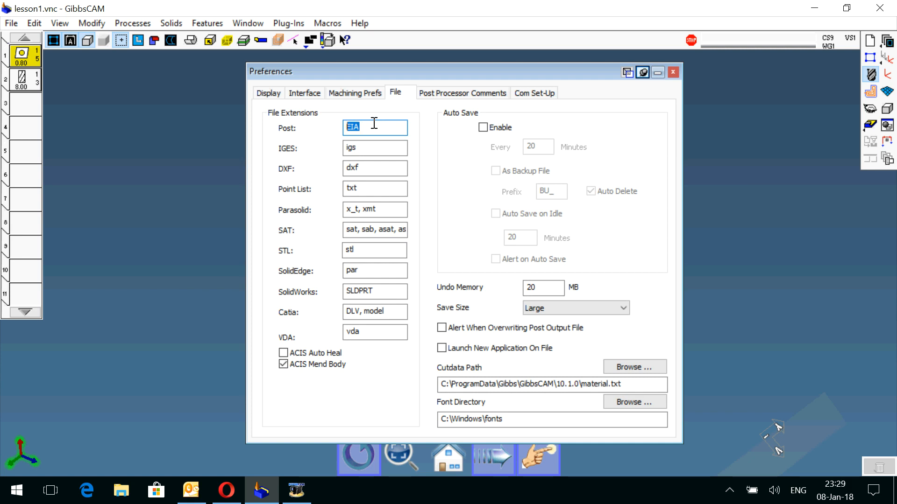
{"action": "left_click", "coordinate": [671, 74]}
Review the file, edit and view commands, and show the mouse position readout before closing it.
{"action": "left_click", "coordinate": [11, 22]}
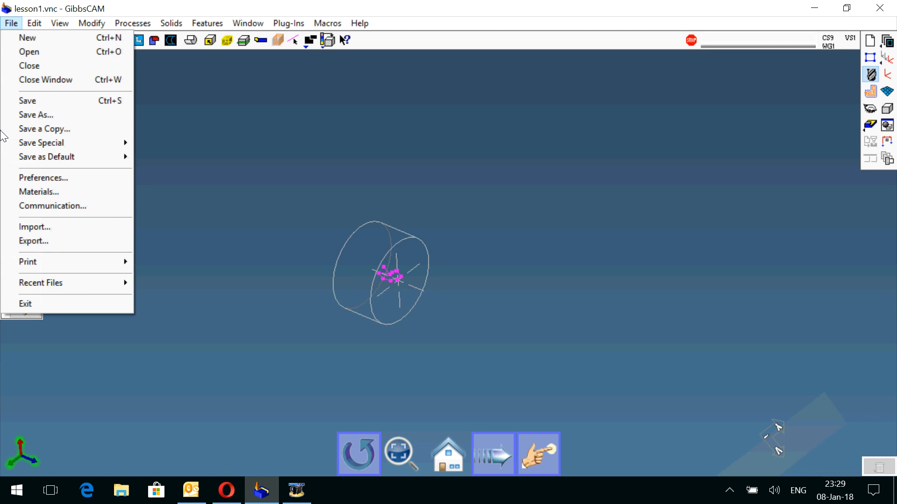
{"action": "mouse_move", "coordinate": [33, 21]}
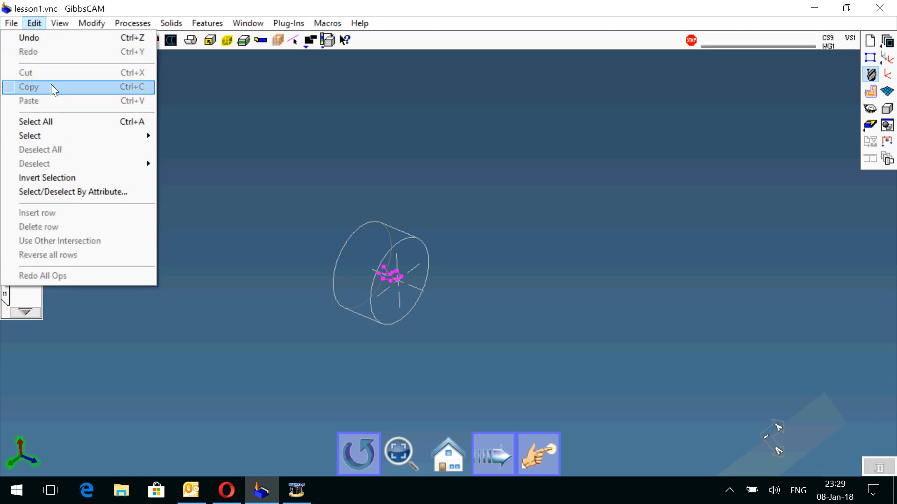
{"action": "mouse_move", "coordinate": [71, 27]}
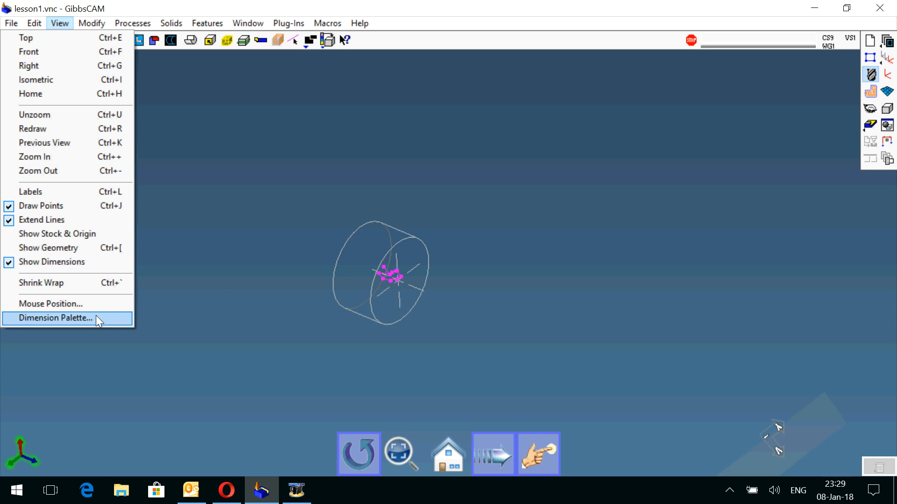
{"action": "left_click", "coordinate": [79, 305]}
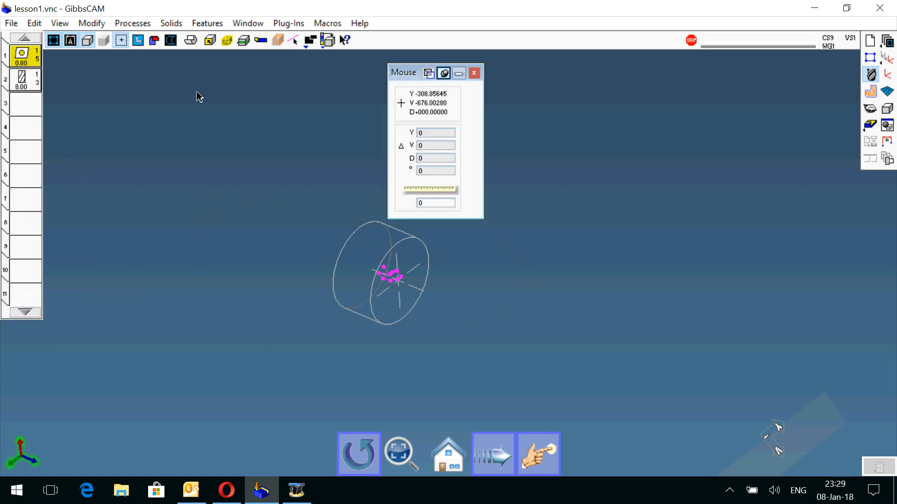
{"action": "left_click", "coordinate": [474, 74]}
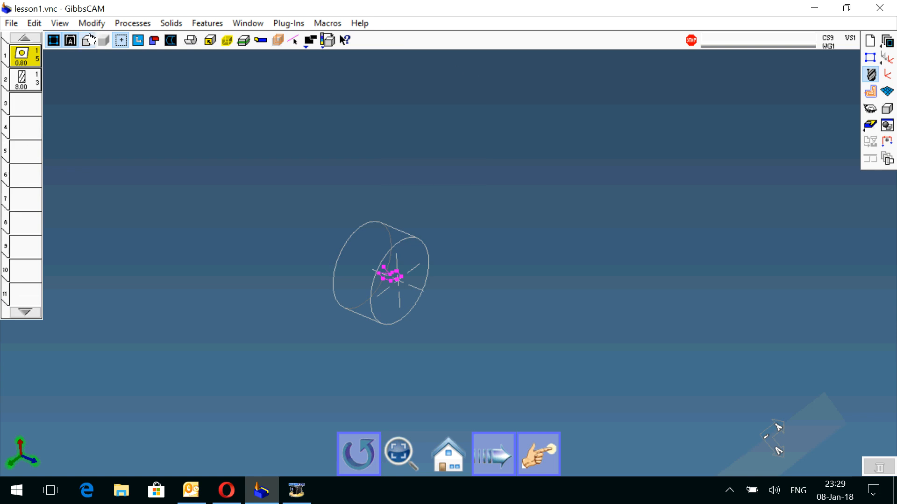
Examine the commands for views, geometry modification, solids tools and the hole and feature managers.
{"action": "left_click", "coordinate": [63, 26]}
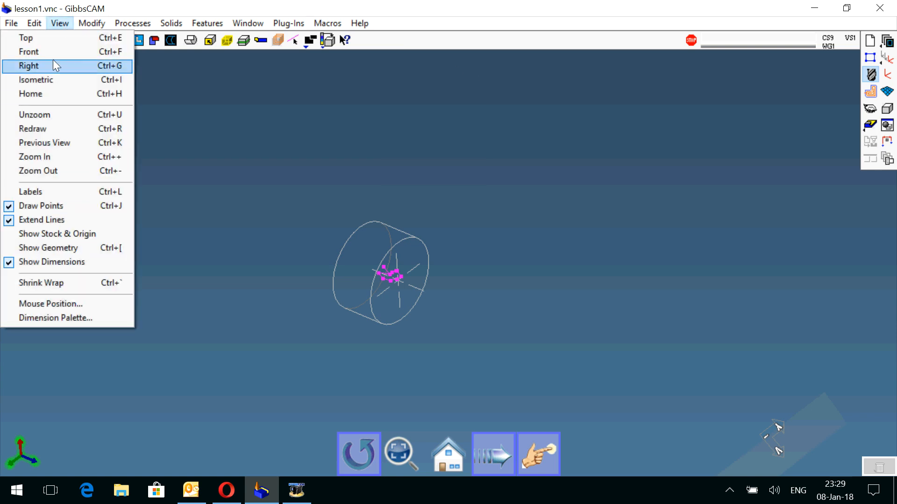
{"action": "mouse_move", "coordinate": [83, 23]}
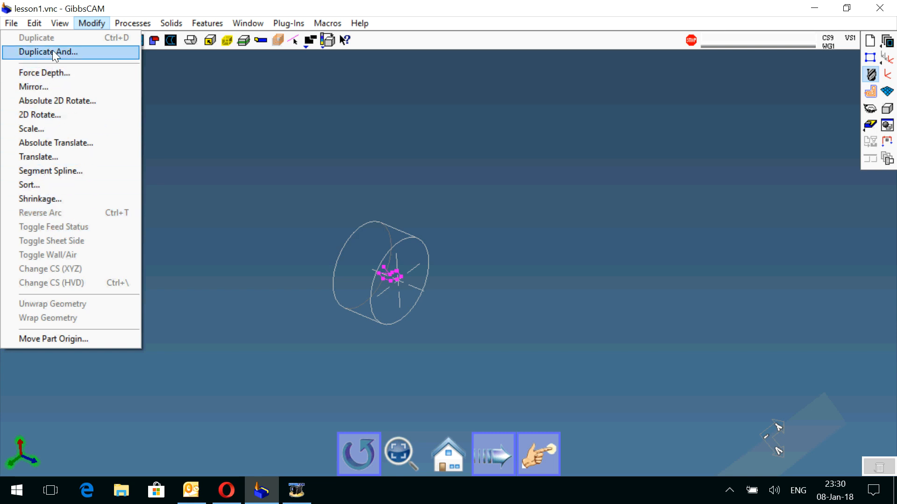
{"action": "mouse_move", "coordinate": [123, 29]}
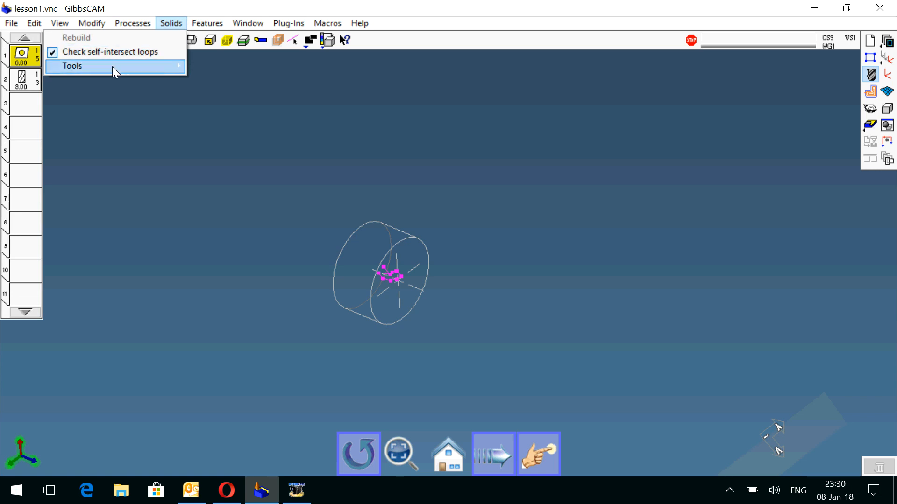
{"action": "mouse_move", "coordinate": [144, 64]}
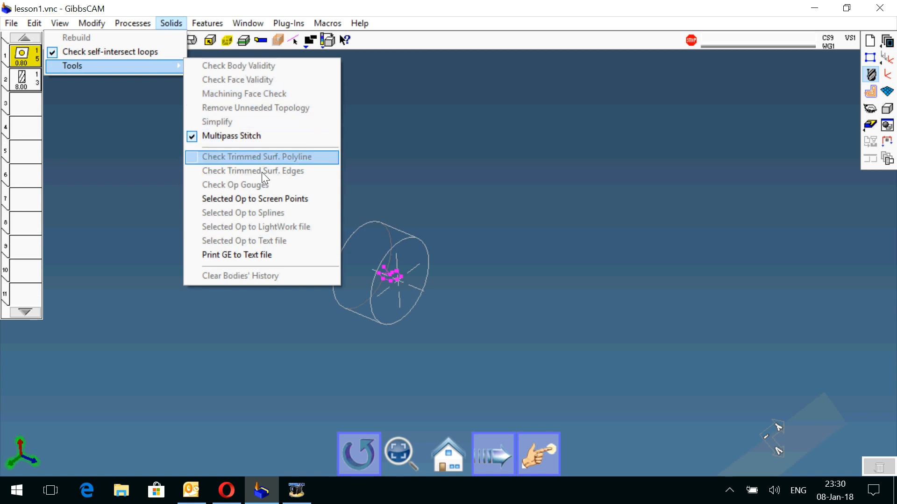
{"action": "mouse_move", "coordinate": [210, 30]}
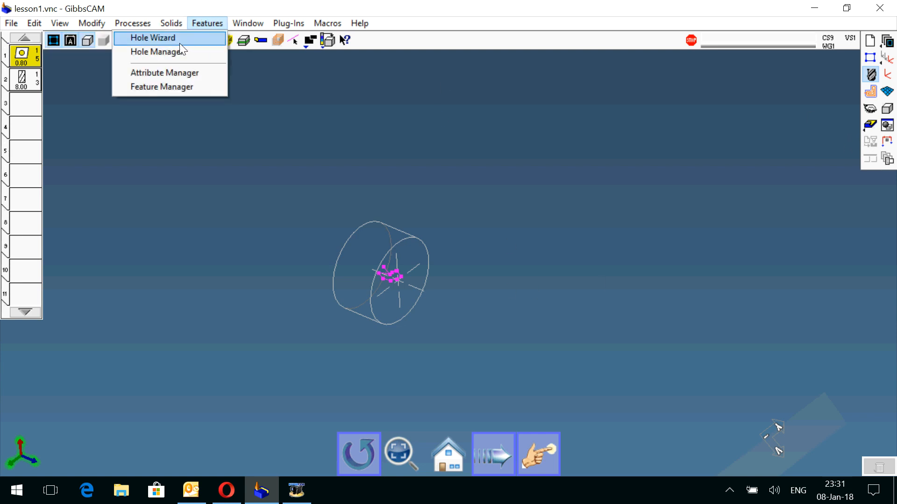
{"action": "left_click", "coordinate": [194, 25]}
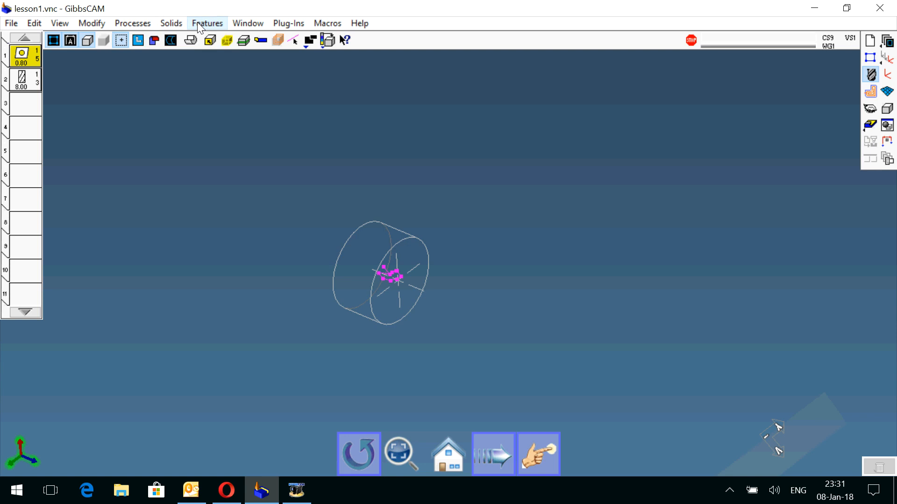
Review the workgroup, tool list and operation summaries of the part, and close all the summary windows.
{"action": "left_click", "coordinate": [248, 23]}
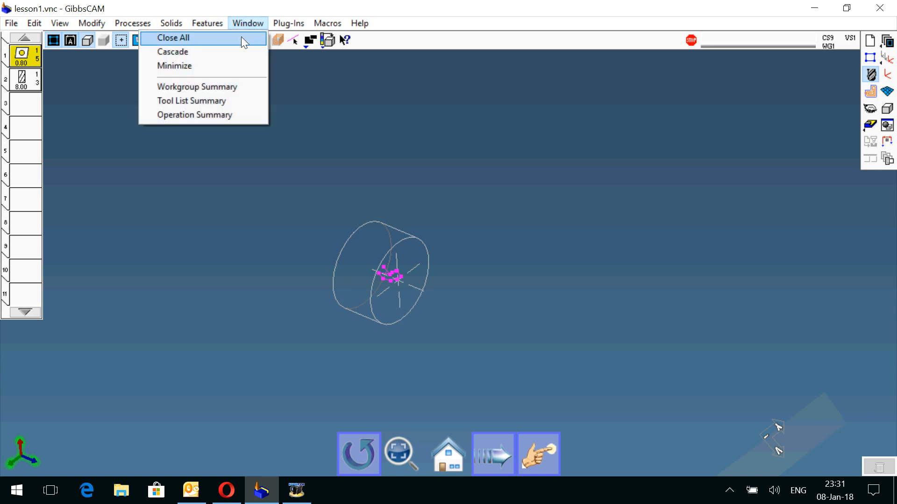
{"action": "left_click", "coordinate": [226, 88]}
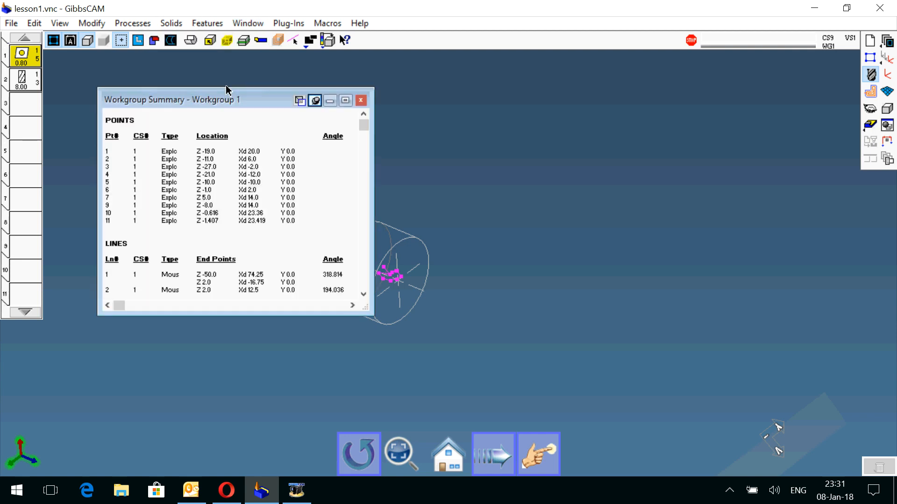
{"action": "left_click", "coordinate": [238, 25]}
{"action": "left_click", "coordinate": [225, 100]}
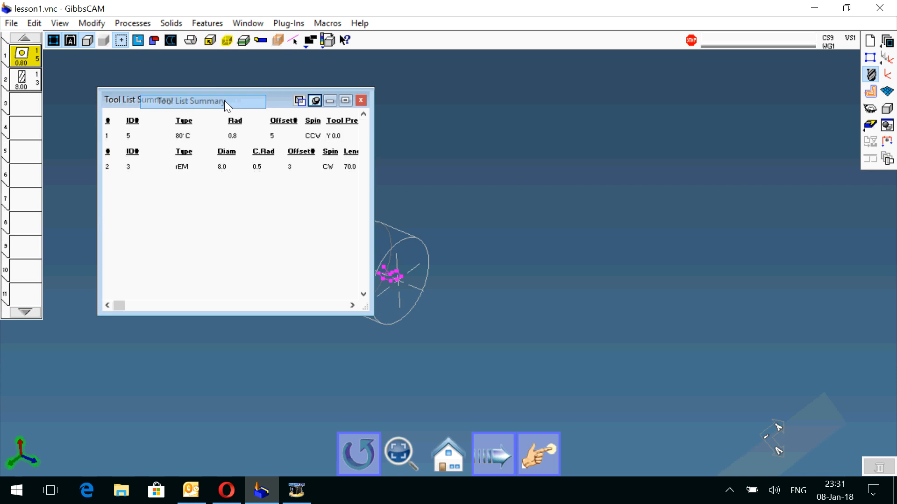
{"action": "left_click", "coordinate": [244, 24]}
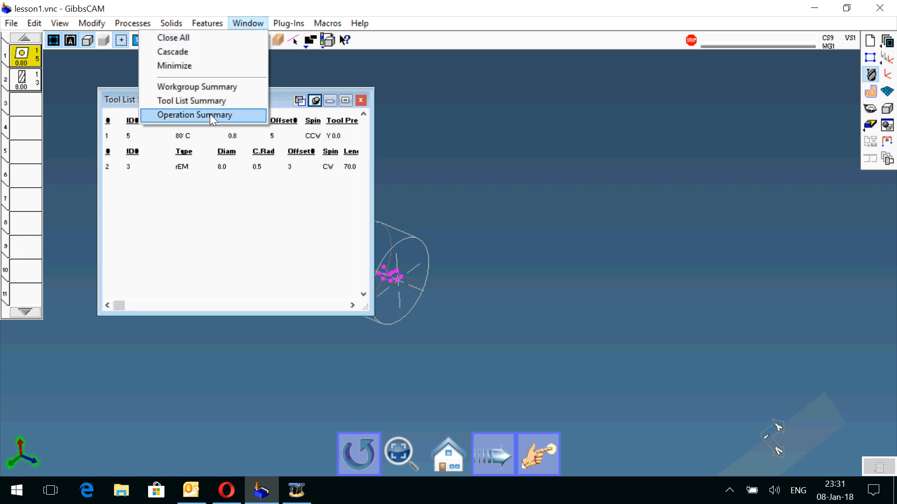
{"action": "left_click", "coordinate": [210, 114]}
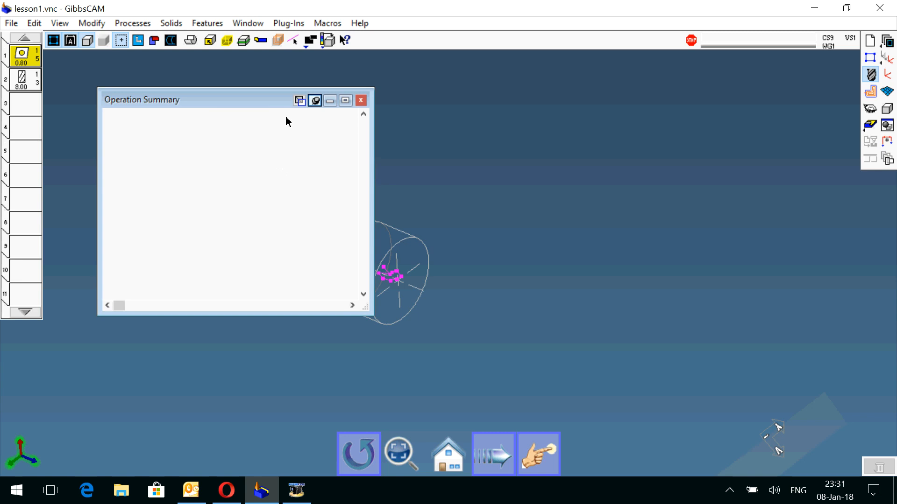
{"action": "left_click", "coordinate": [363, 101]}
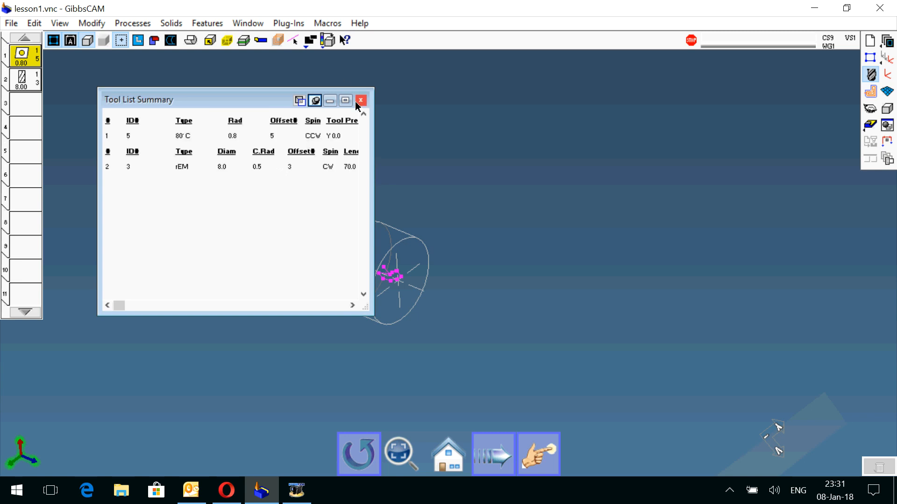
{"action": "left_click", "coordinate": [363, 100]}
{"action": "left_click", "coordinate": [363, 101]}
Examine the available plug-ins from 4-Axis and Geometry through posting and driver configuration, plus the macro and help commands.
{"action": "left_click", "coordinate": [292, 25]}
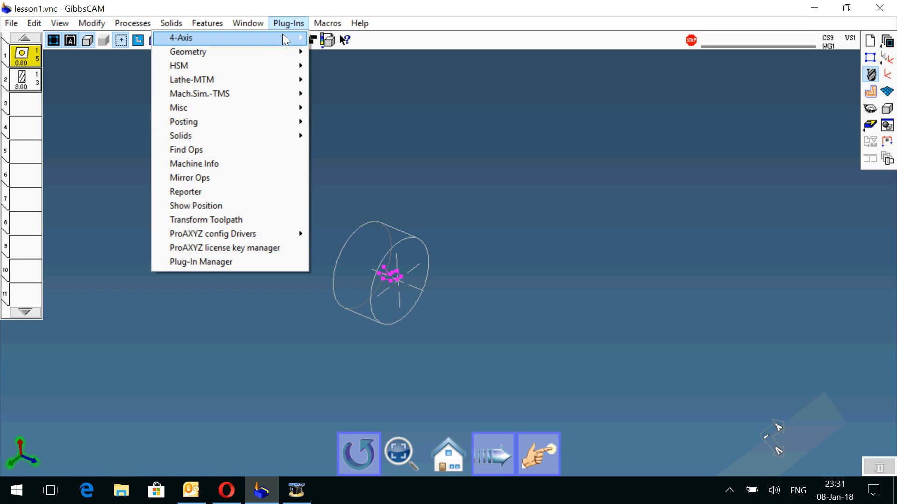
{"action": "mouse_move", "coordinate": [283, 35]}
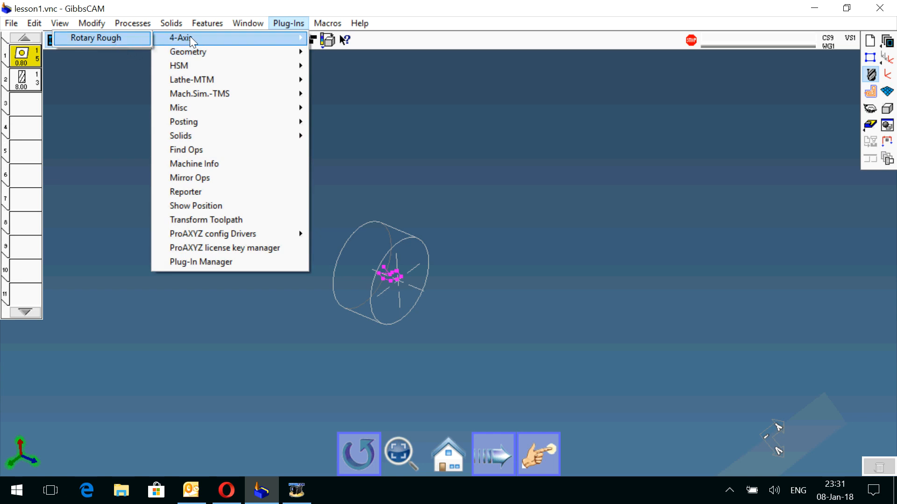
{"action": "mouse_move", "coordinate": [196, 53]}
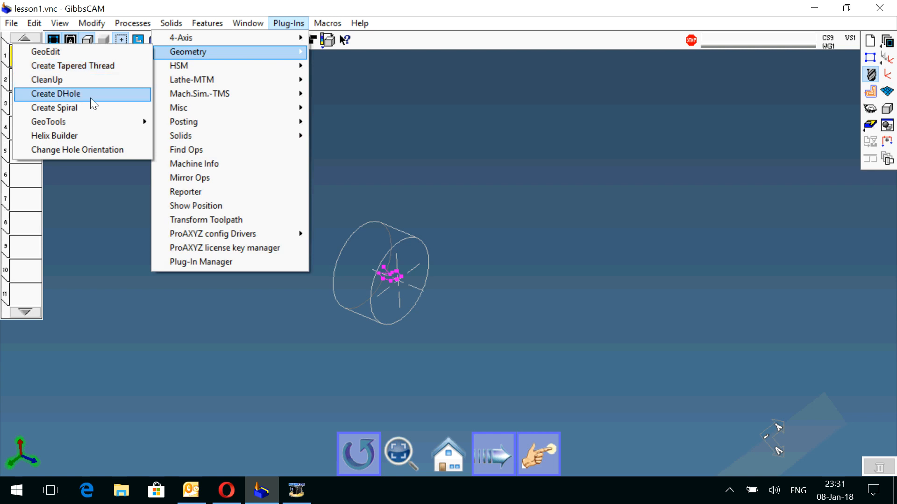
{"action": "mouse_move", "coordinate": [78, 118]}
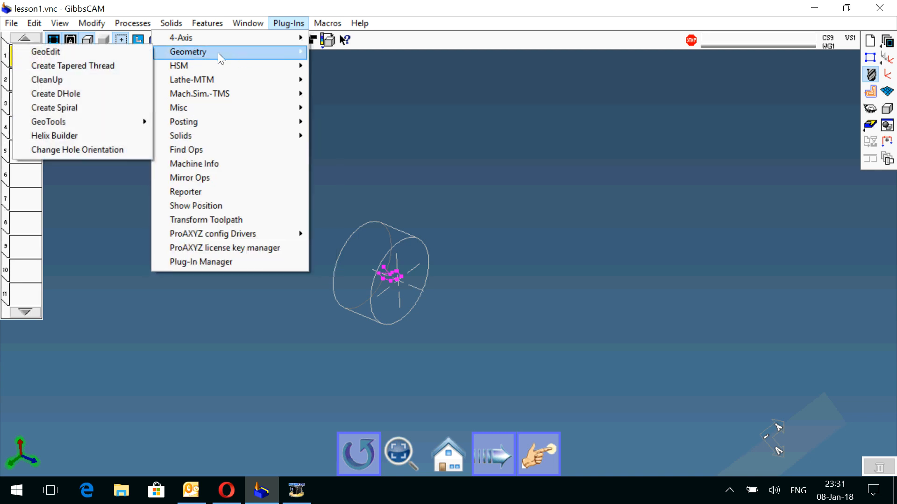
{"action": "mouse_move", "coordinate": [221, 69]}
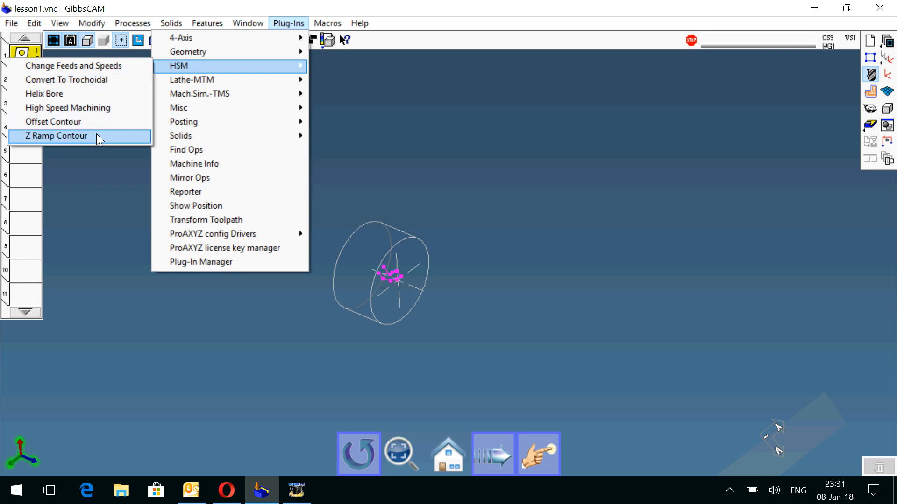
{"action": "mouse_move", "coordinate": [184, 78]}
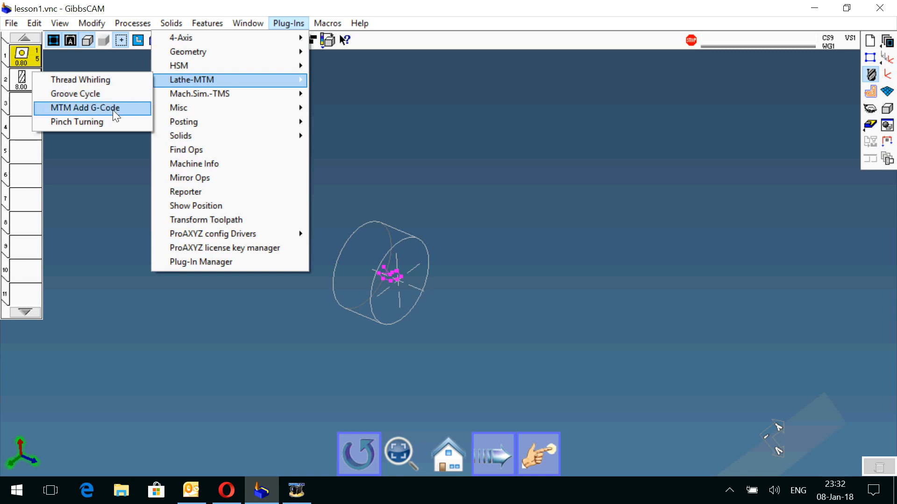
{"action": "mouse_move", "coordinate": [186, 97]}
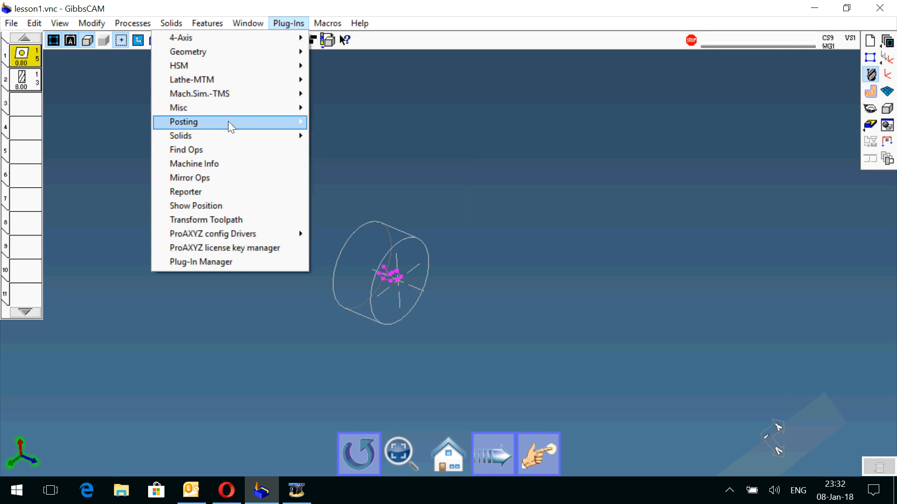
{"action": "mouse_move", "coordinate": [228, 122]}
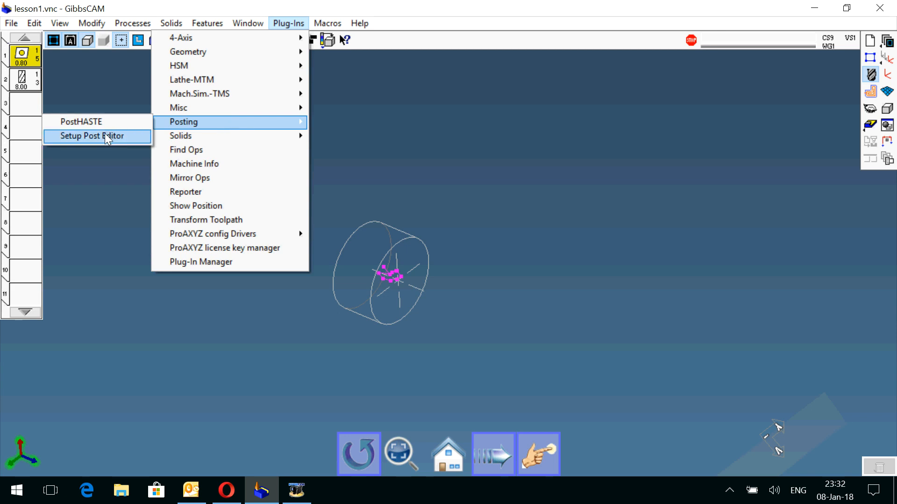
{"action": "mouse_move", "coordinate": [189, 137]}
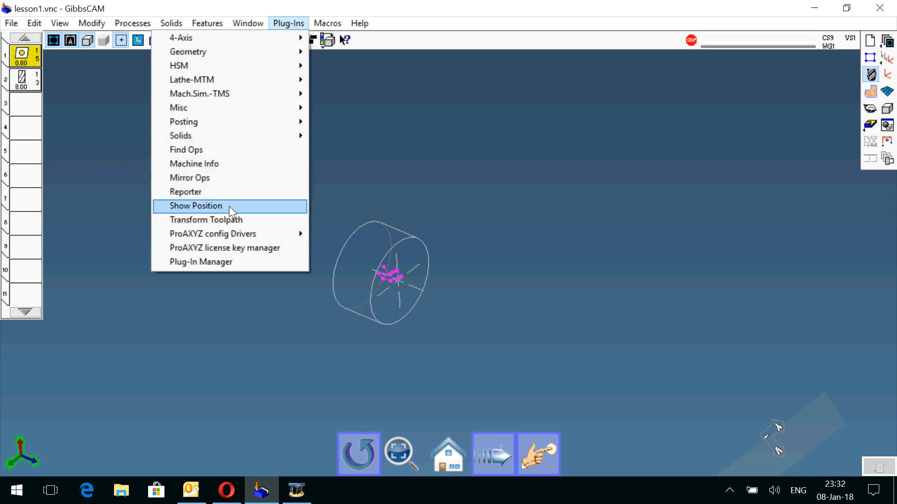
{"action": "mouse_move", "coordinate": [238, 233]}
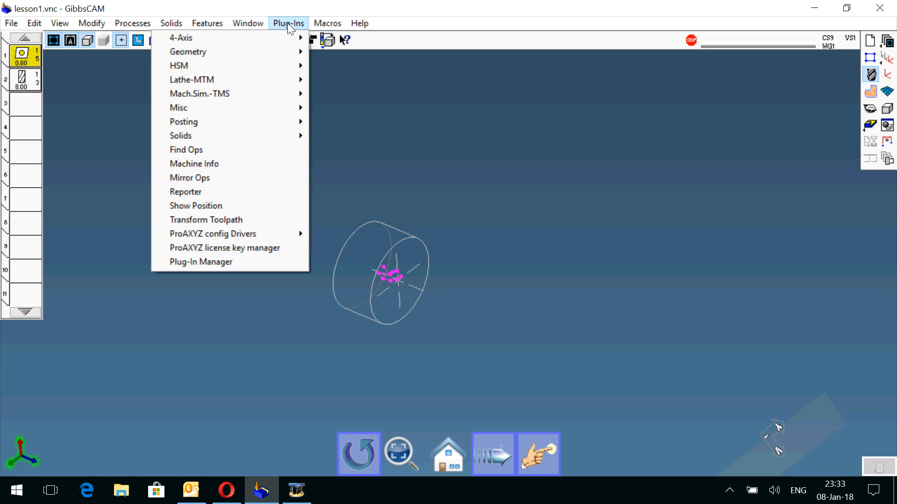
{"action": "mouse_move", "coordinate": [312, 26]}
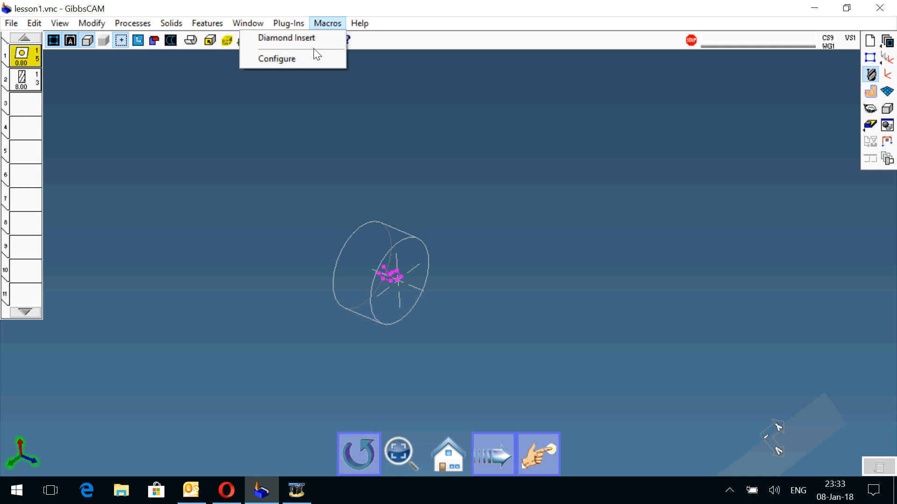
{"action": "mouse_move", "coordinate": [366, 27]}
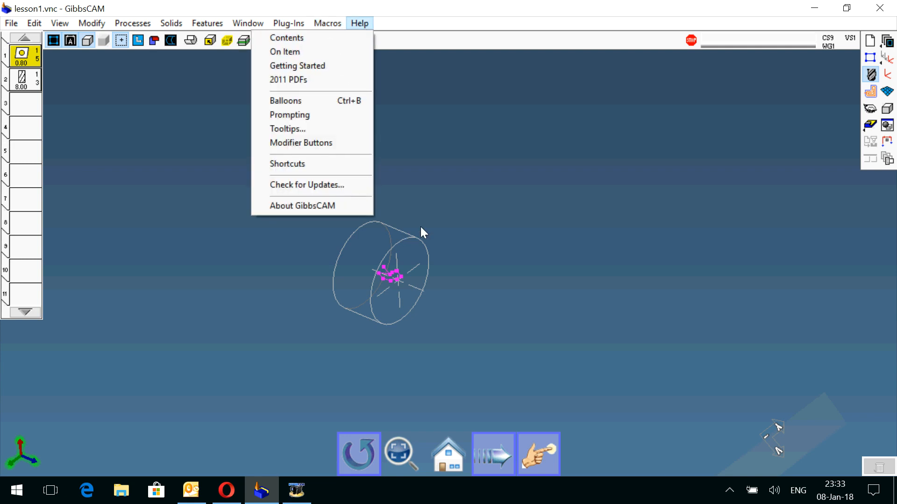
{"action": "left_click", "coordinate": [449, 223]}
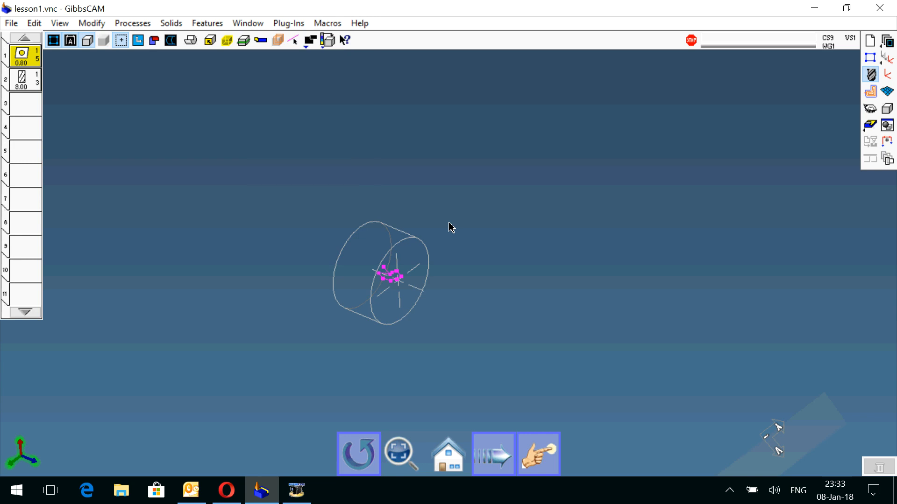